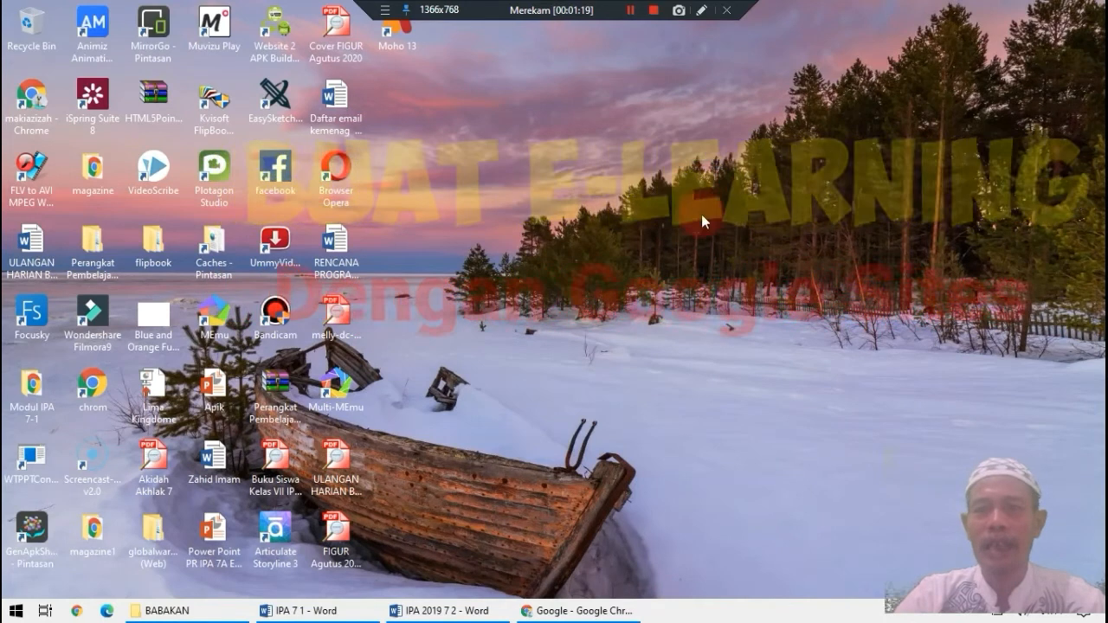
Step: Switch to Chrome and bring up My Drive in Google Drive
left_click(639, 145)
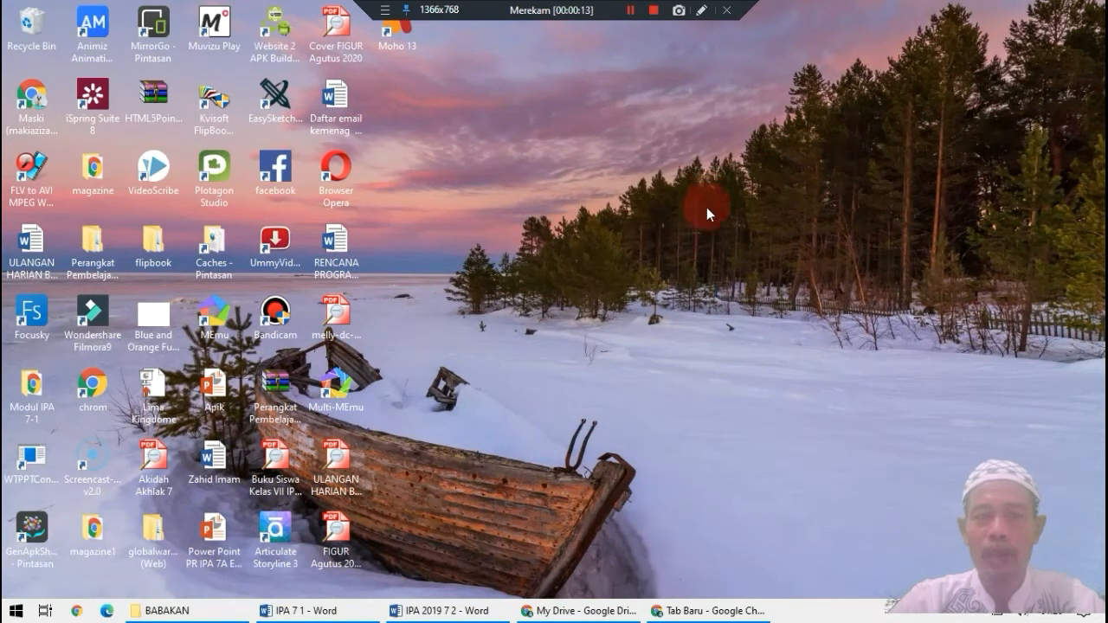
left_click(710, 613)
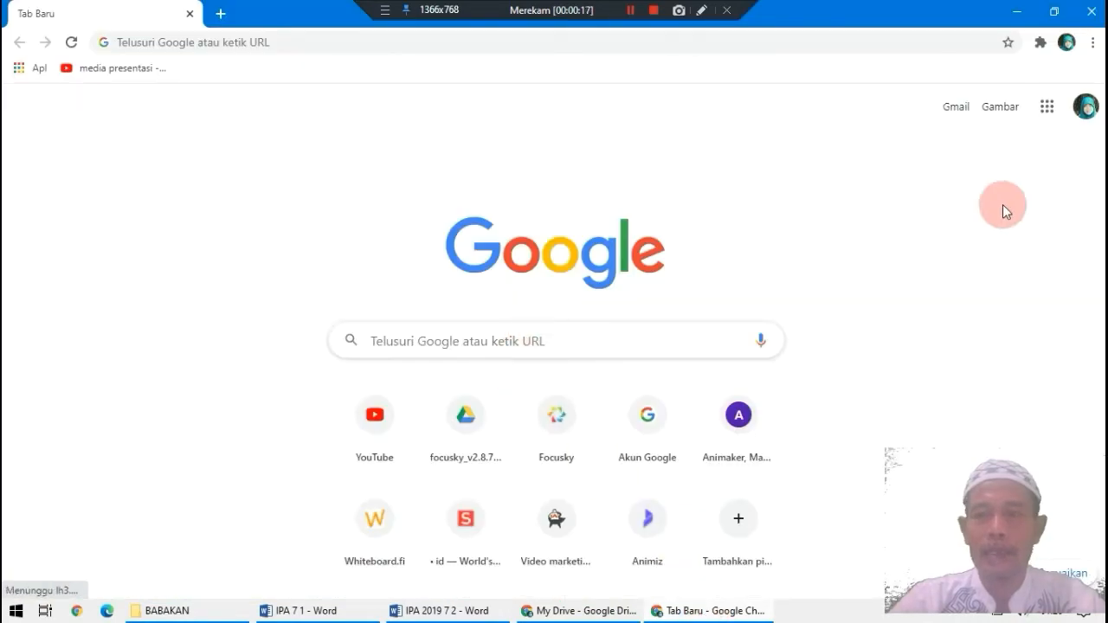
left_click(1047, 108)
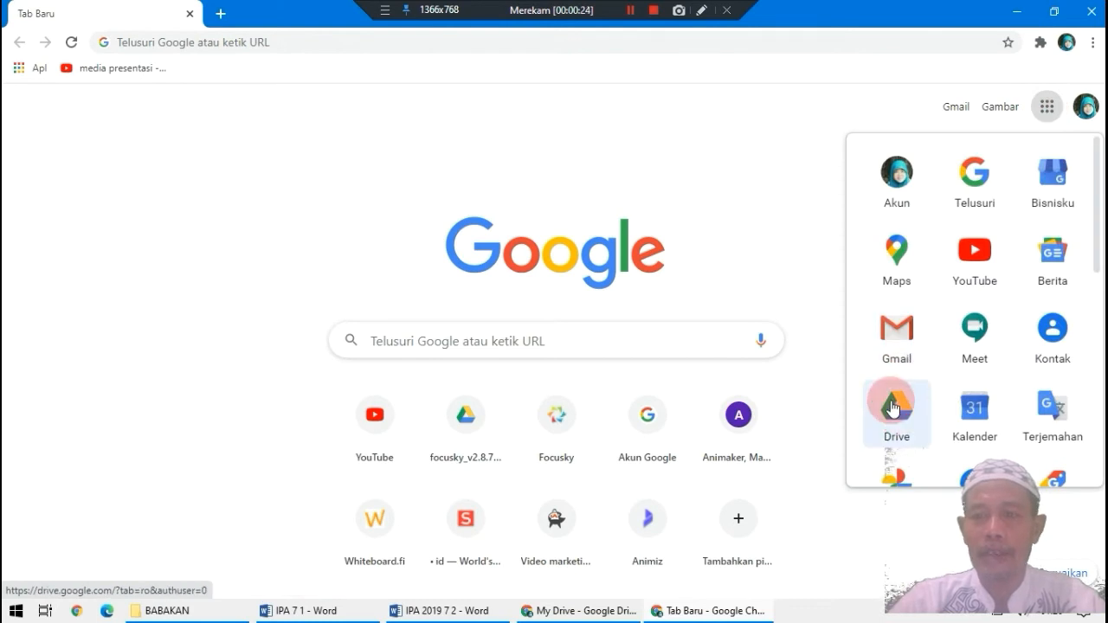
left_click(555, 613)
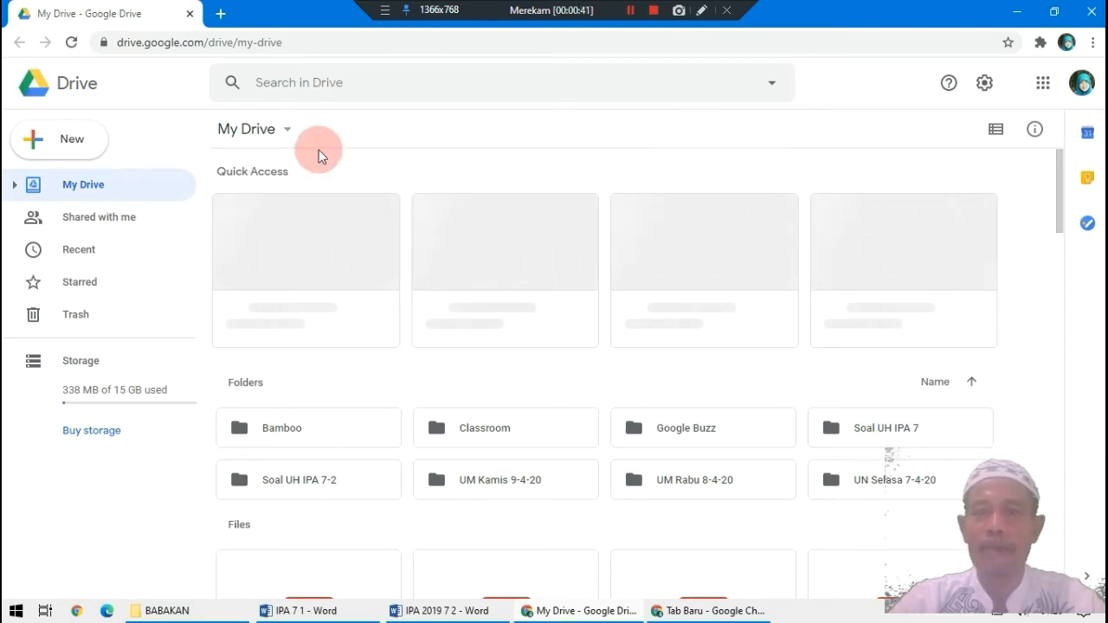
Step: Create a new Google Sites site from Google Drive
left_click(60, 143)
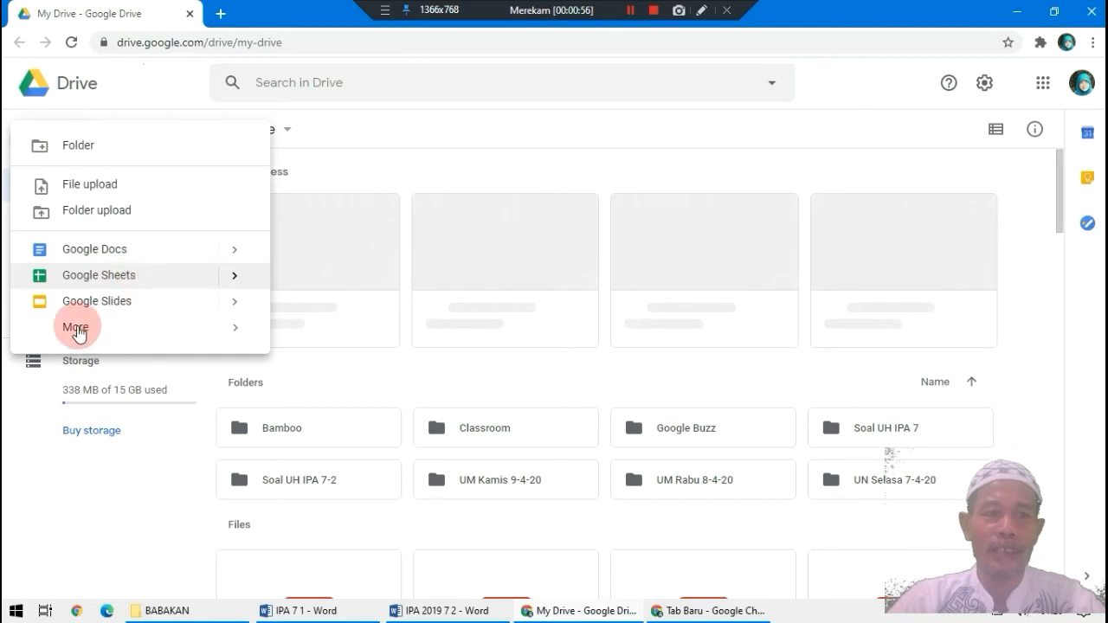
left_click(227, 330)
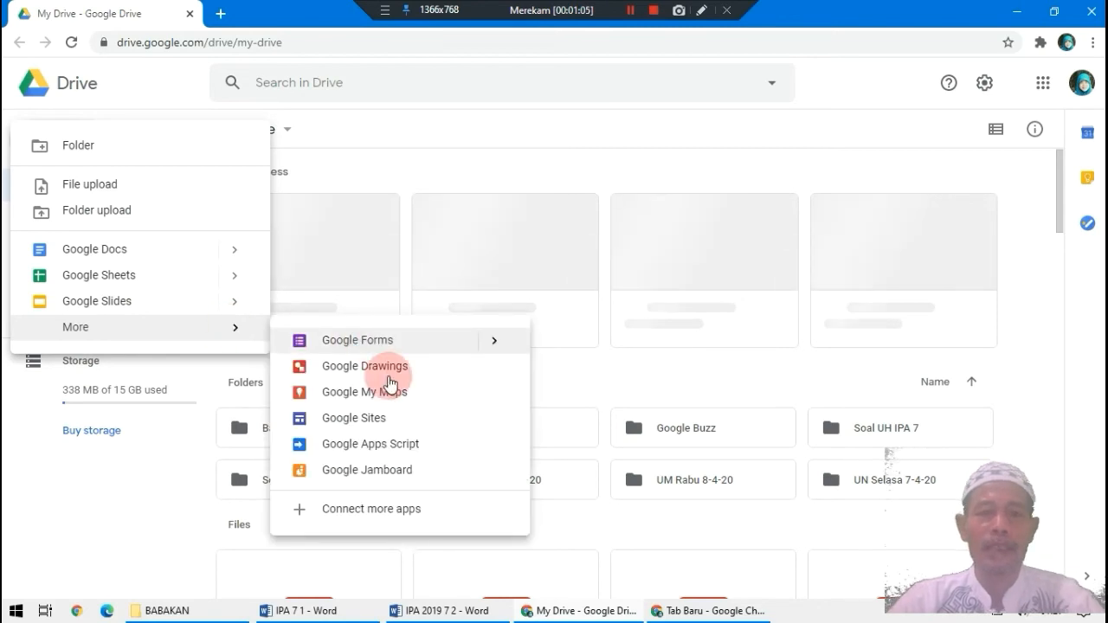
left_click(346, 419)
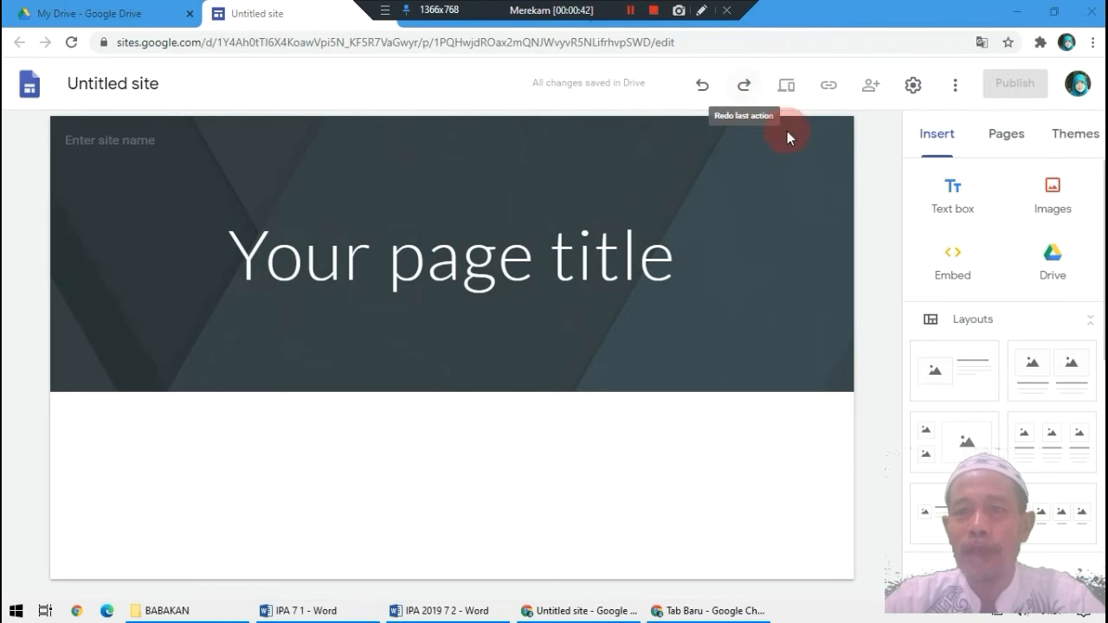
Step: Examine the site's navigation settings and the additional site options such as version history and duplication
left_click(786, 89)
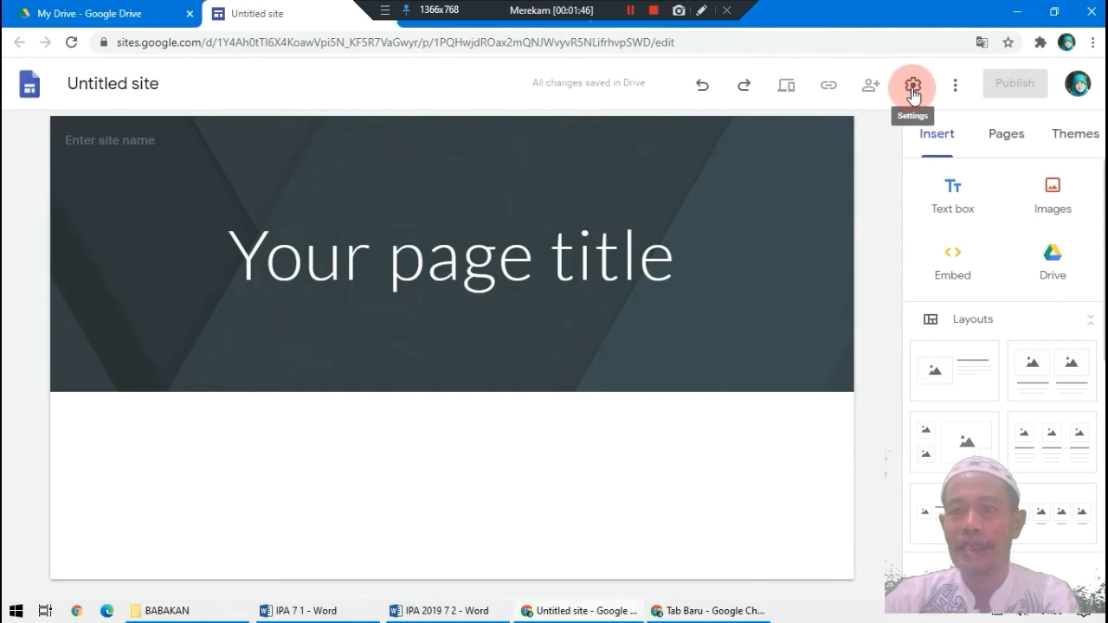
left_click(915, 83)
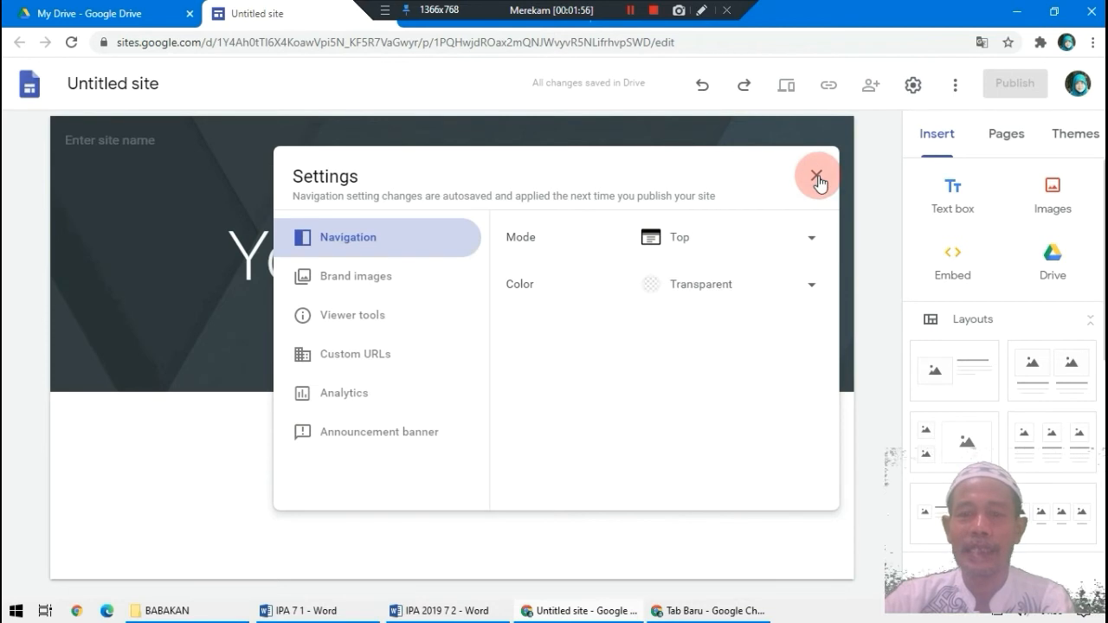
left_click(909, 95)
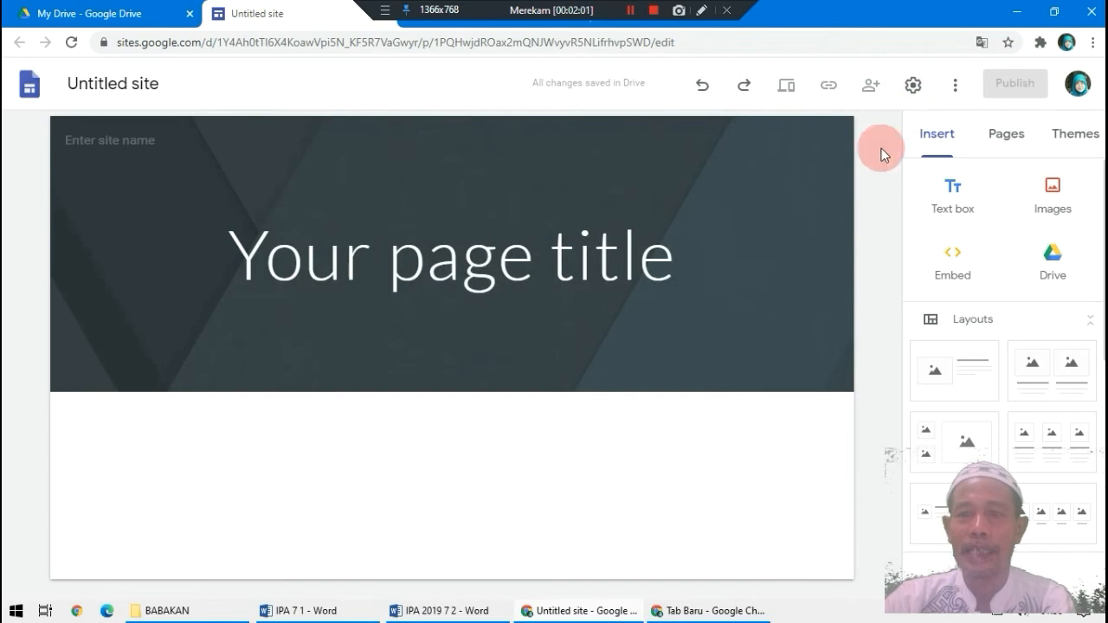
left_click(955, 85)
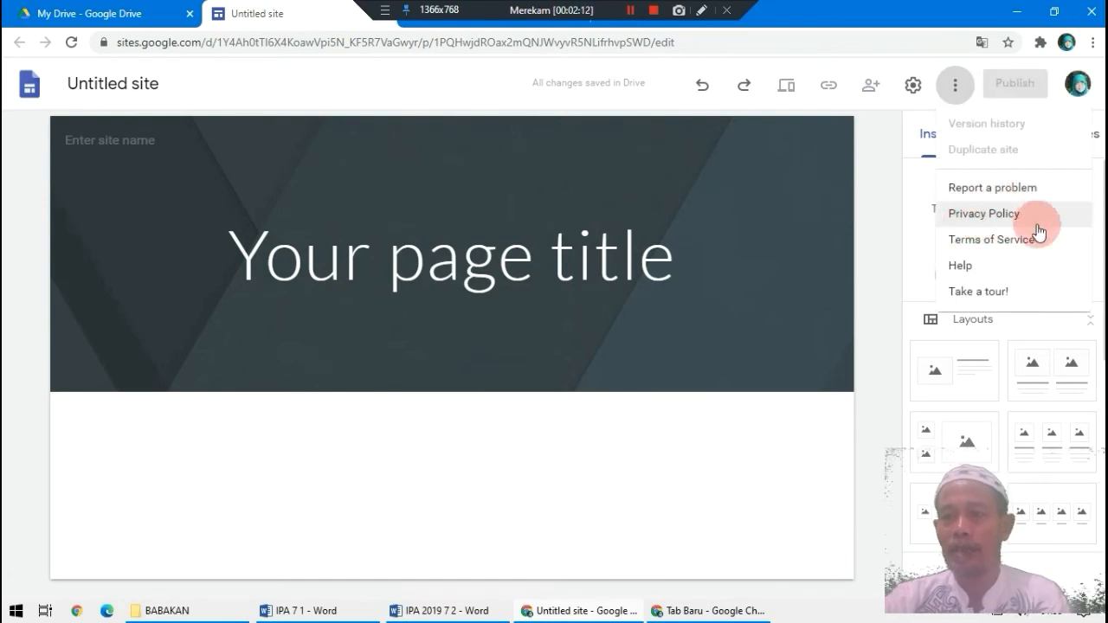
left_click(955, 84)
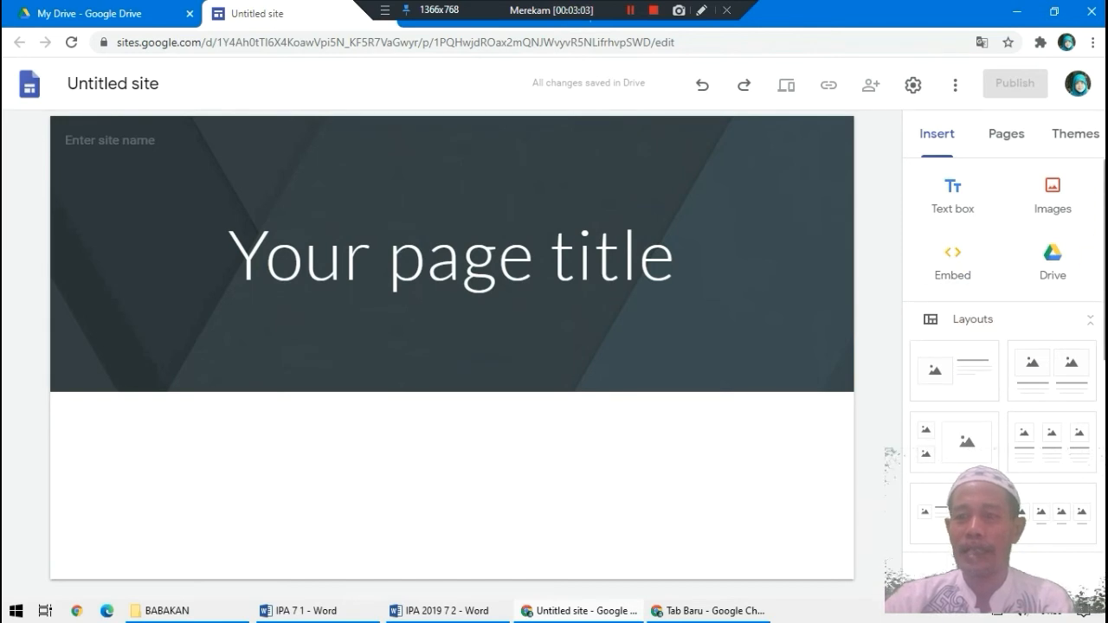
Step: Insert the layout with a single image placeholder beside a heading and text block under the page header
scroll(1082, 254, "down", 2)
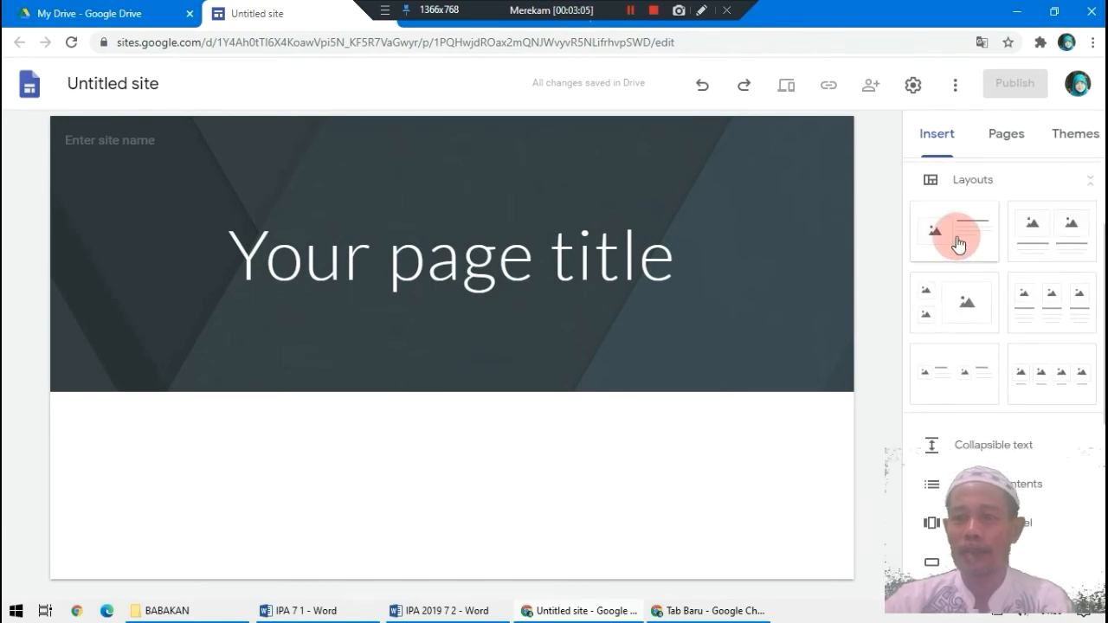
left_click(959, 245)
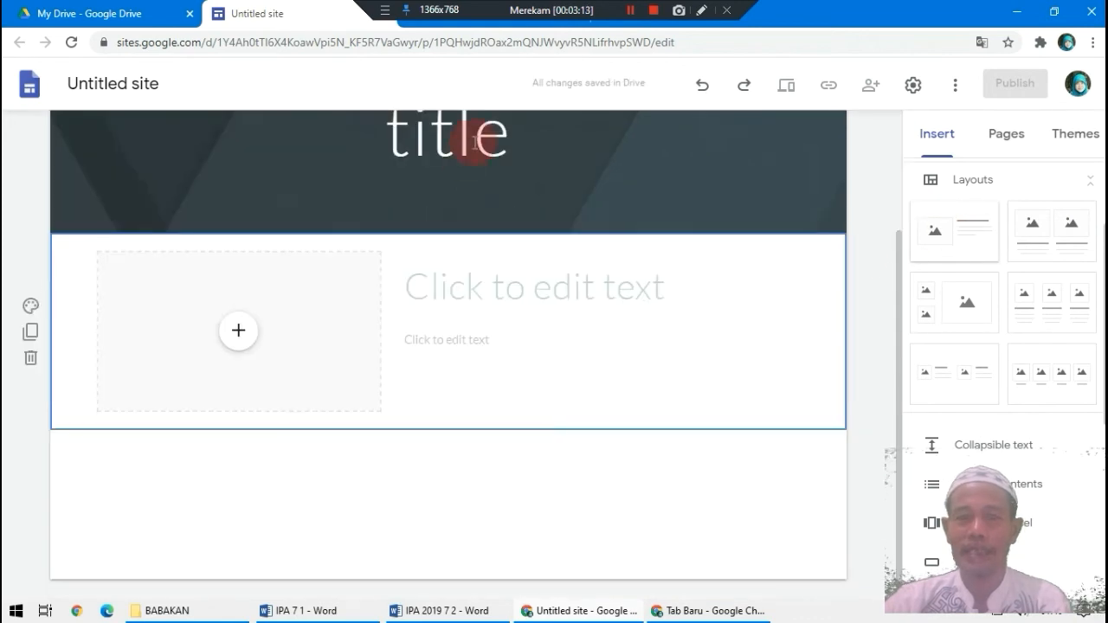
left_click(468, 154)
left_click(238, 330)
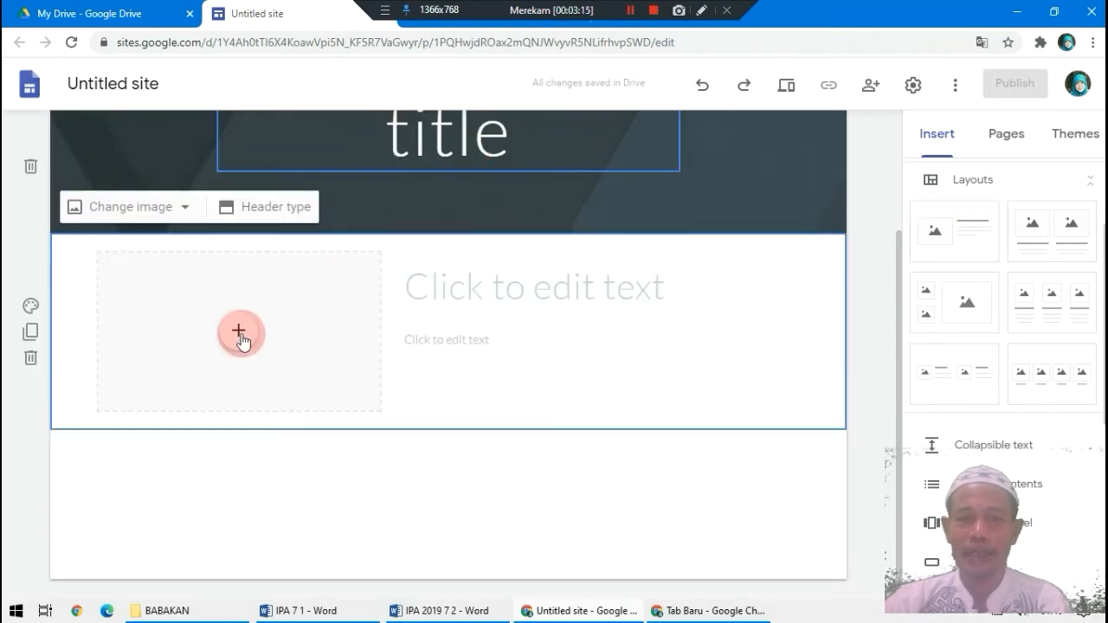
left_click(500, 292)
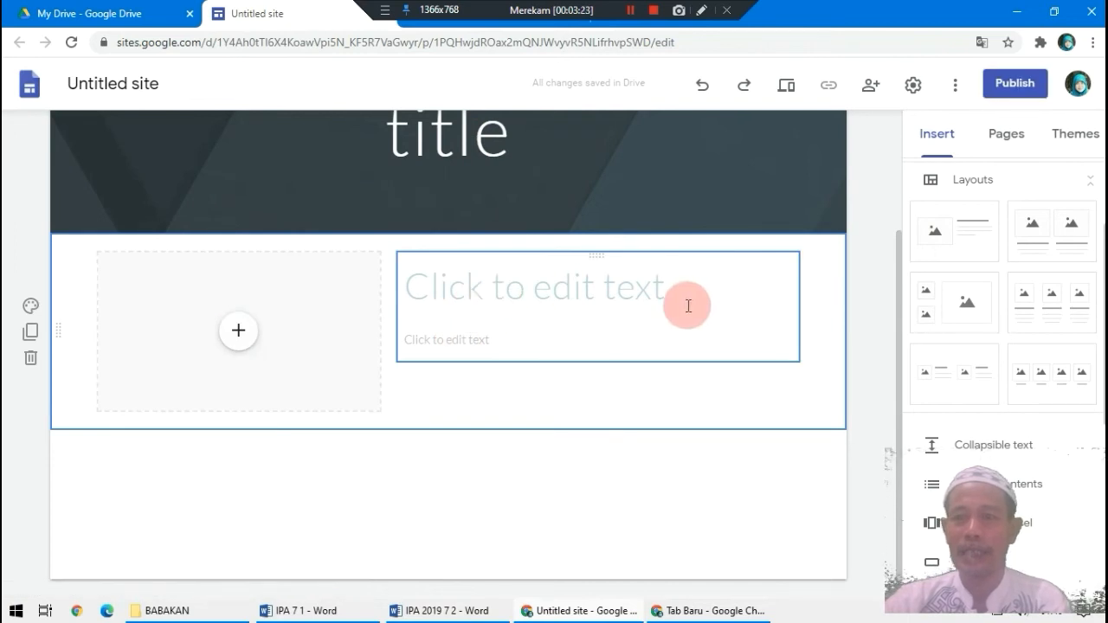
Step: Add the layout with two captioned images, followed by the one with two small stacked images beside a large one
left_click(1056, 243)
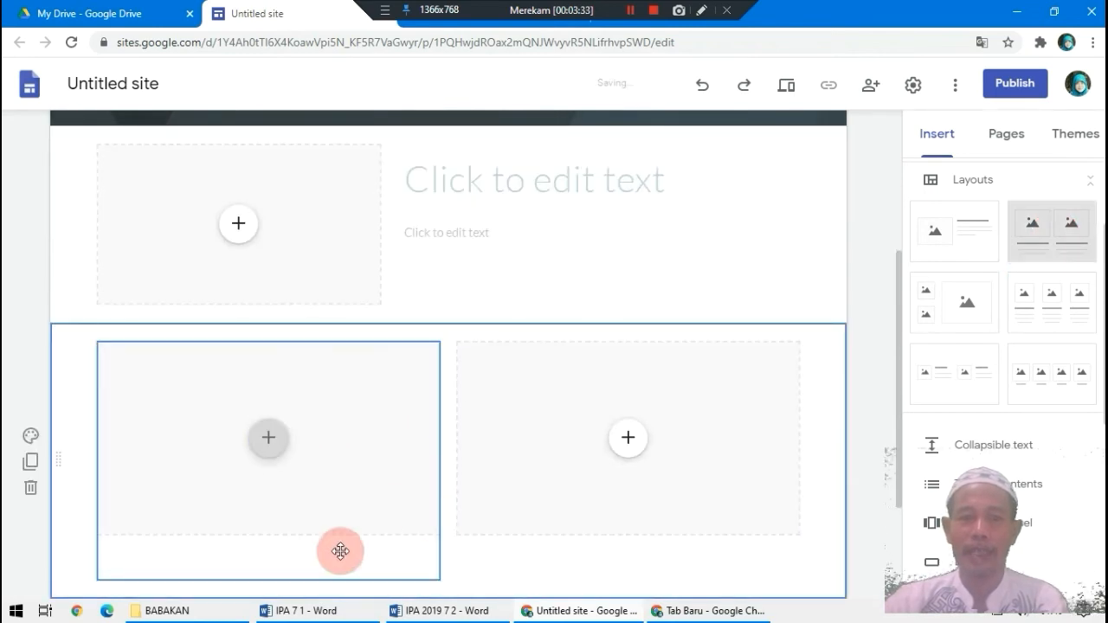
scroll(310, 226, "down", 2)
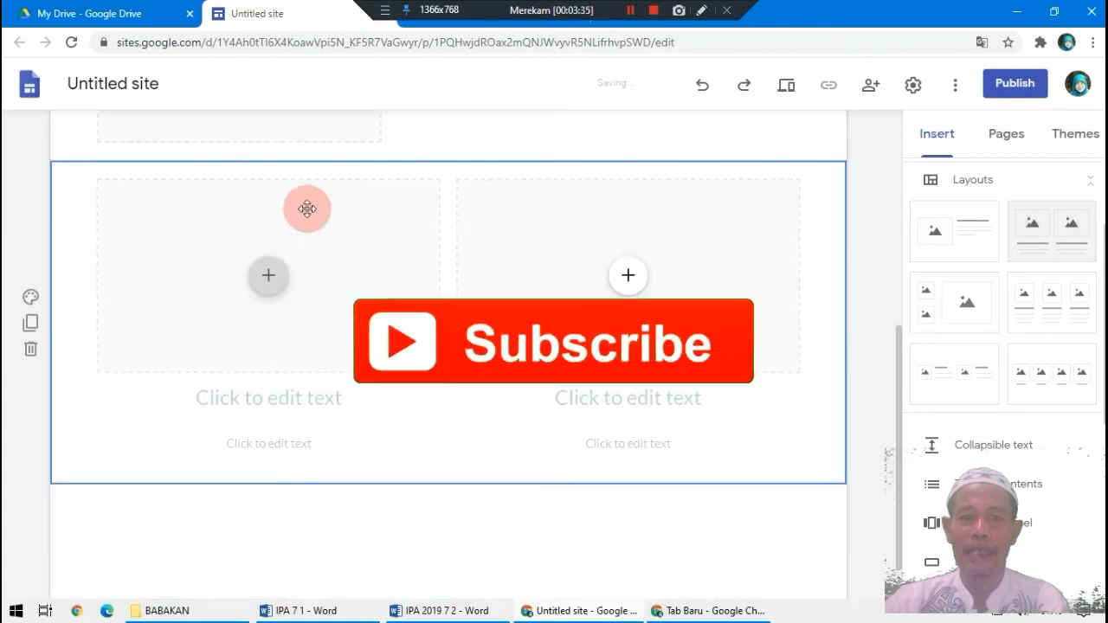
left_click(950, 313)
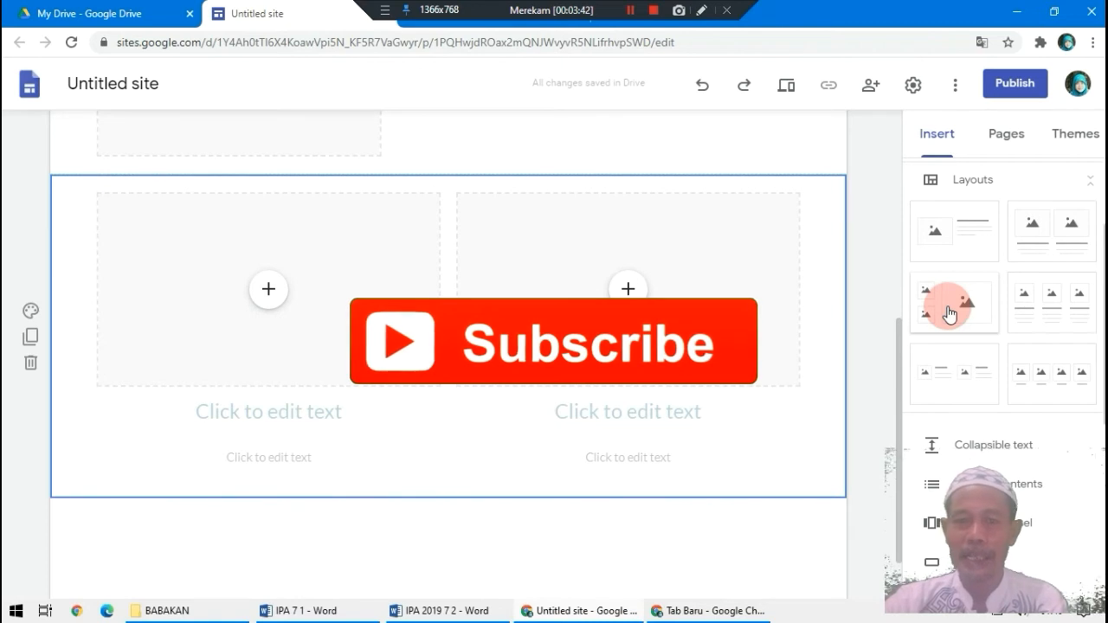
left_click(950, 313)
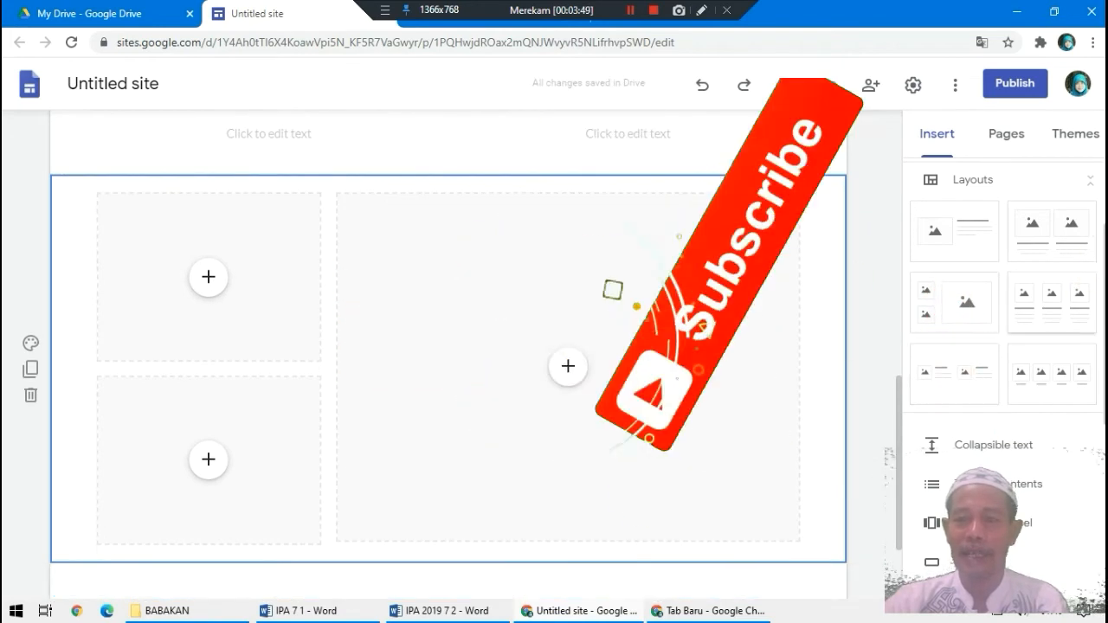
Step: Insert a collapsible text block below the three-image layout and open its heading for editing
scroll(1074, 311, "down", 2)
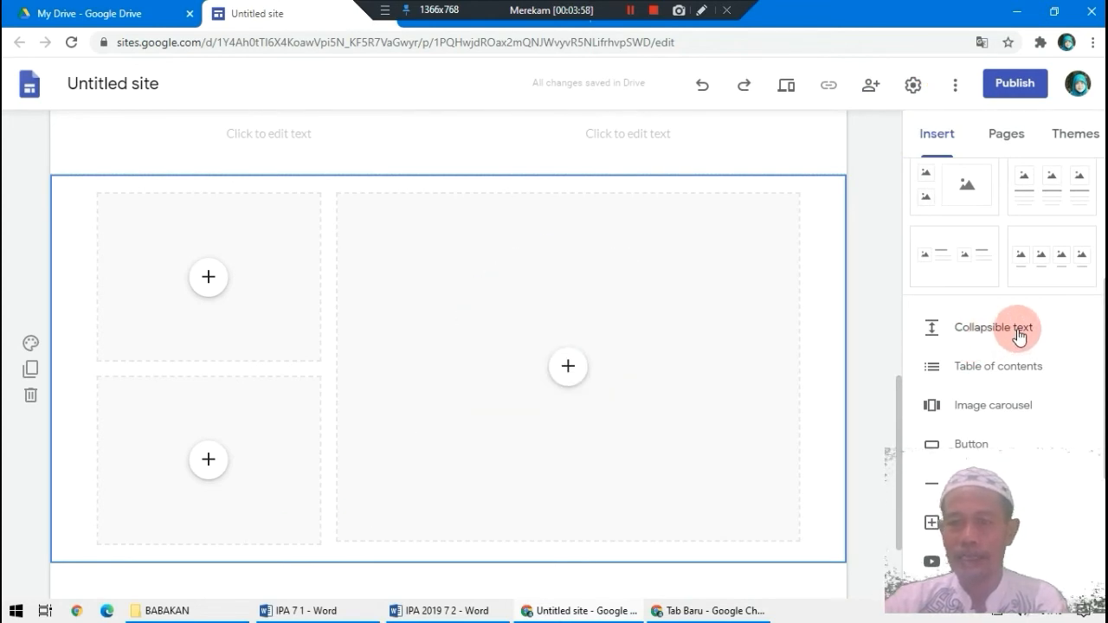
left_click(747, 435)
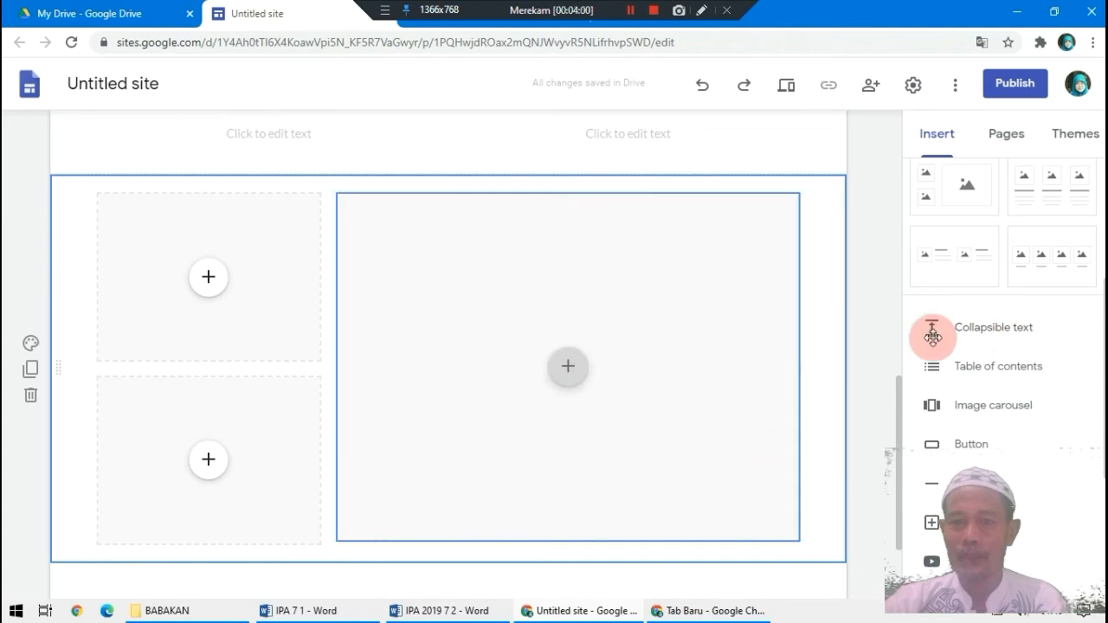
left_click(934, 336)
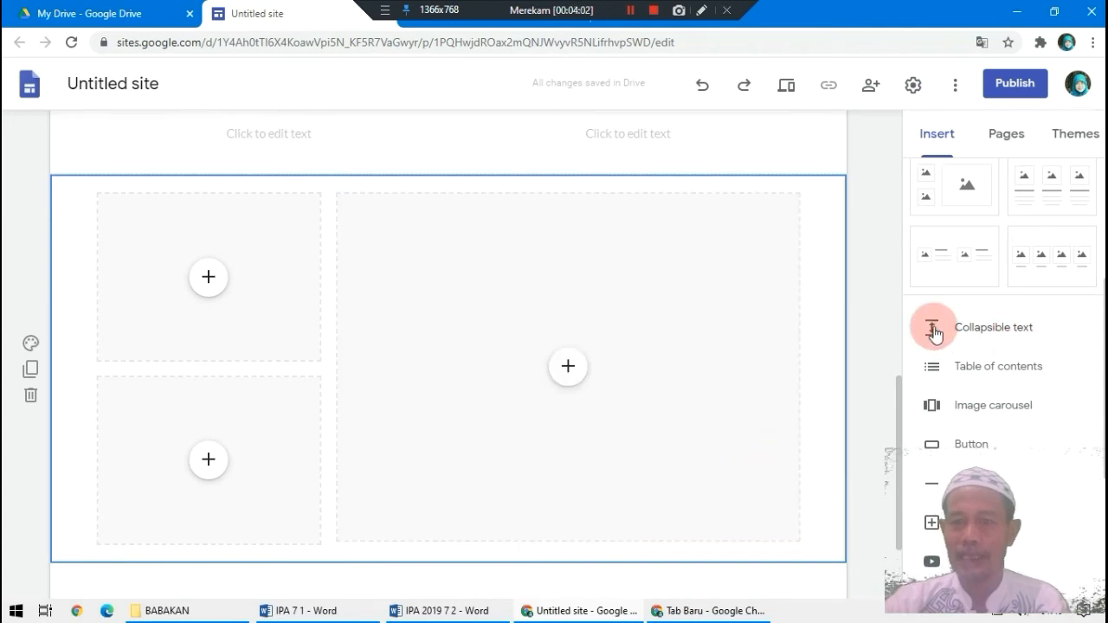
left_click(998, 333)
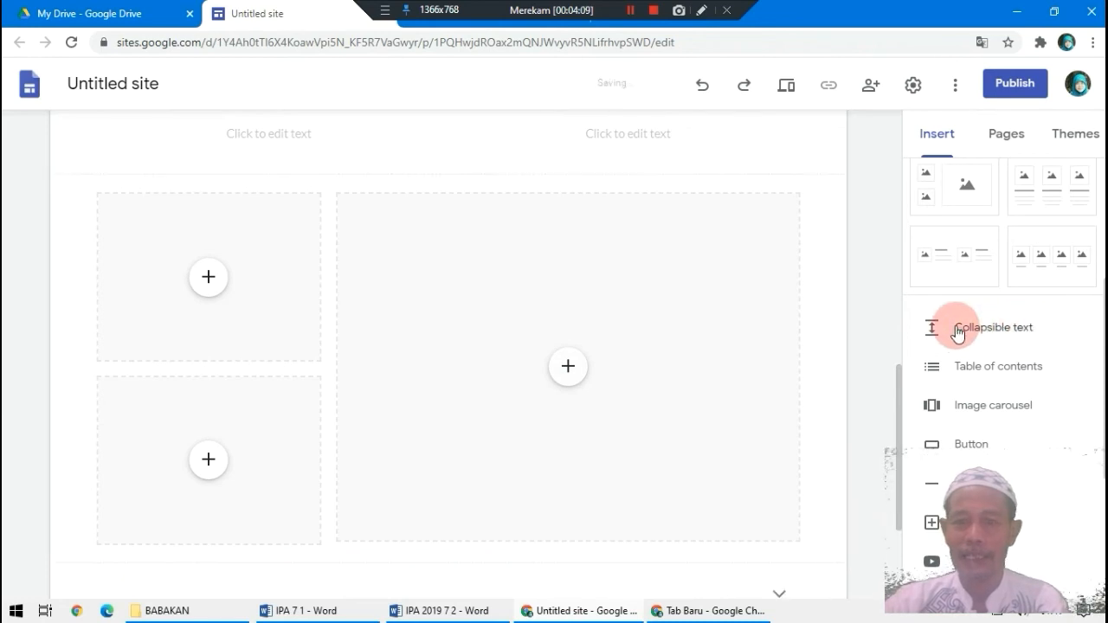
left_click(932, 335)
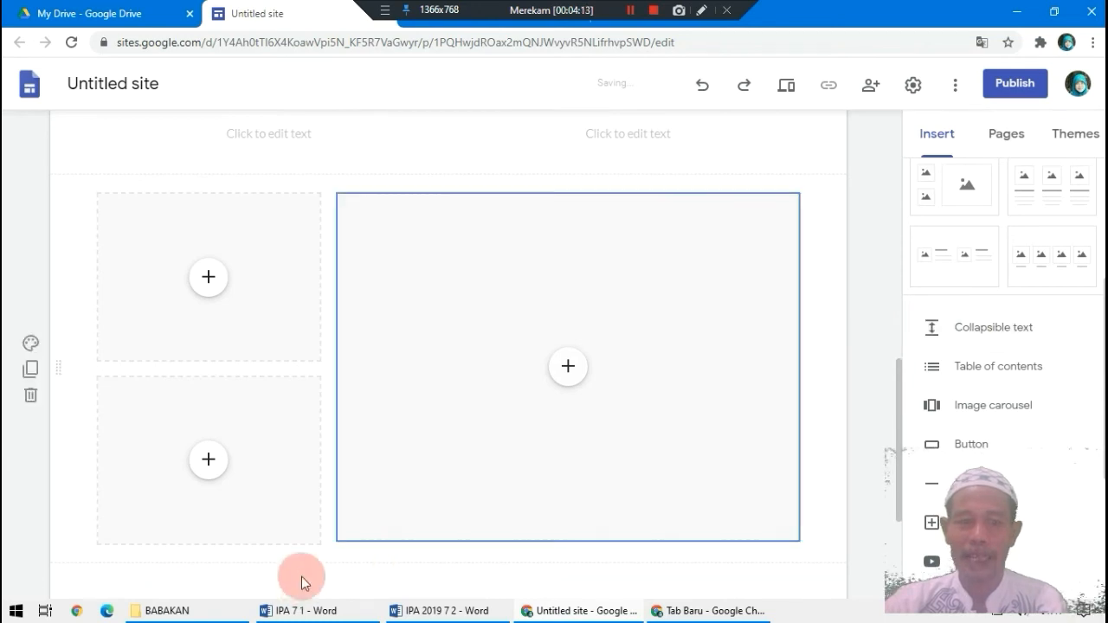
scroll(299, 584, "down", 1)
left_click(242, 524)
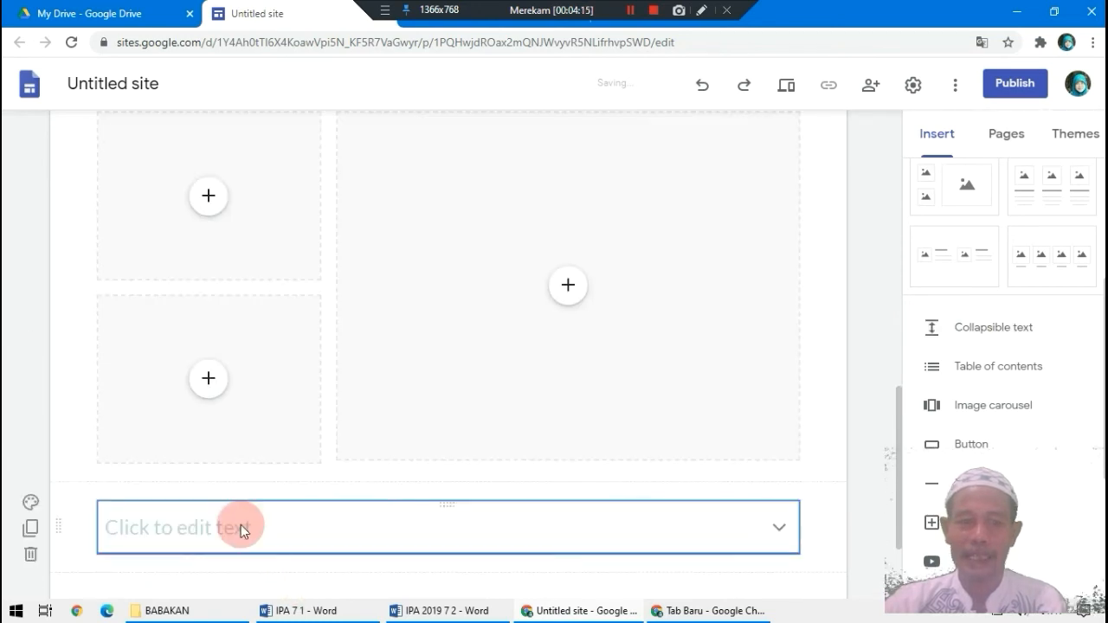
scroll(241, 525, "down", 2)
left_click(123, 384)
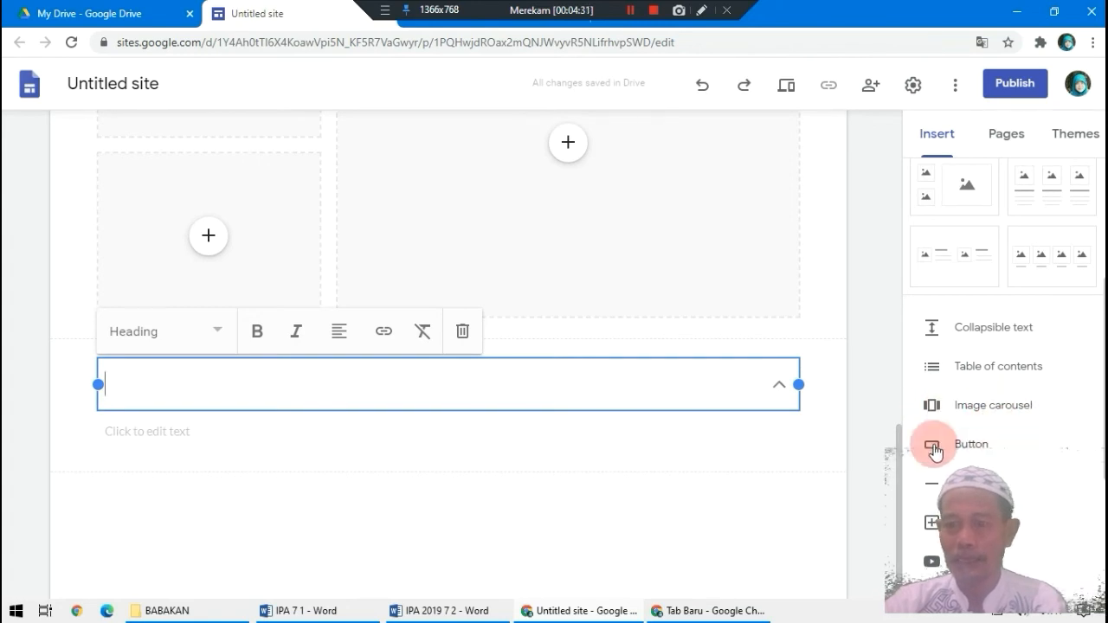
Step: Look through the remaining insertable components, including Button, Divider, Placeholder, YouTube, Calendar, Map, Docs and Slides
scroll(1095, 407, "down", 1)
scroll(1028, 370, "down", 1)
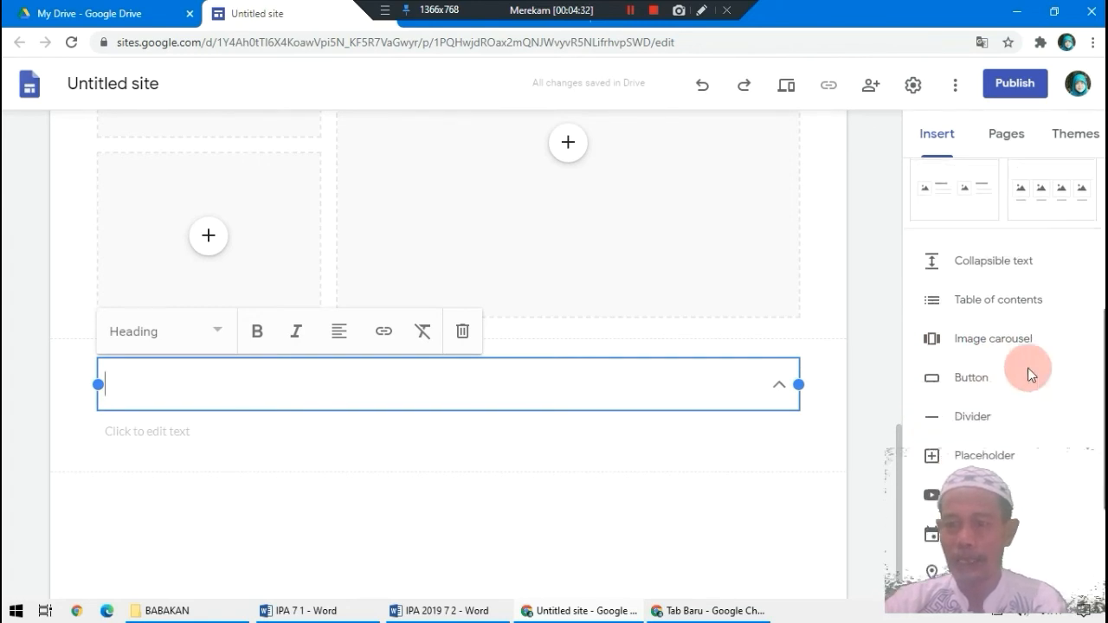
left_click(1001, 371)
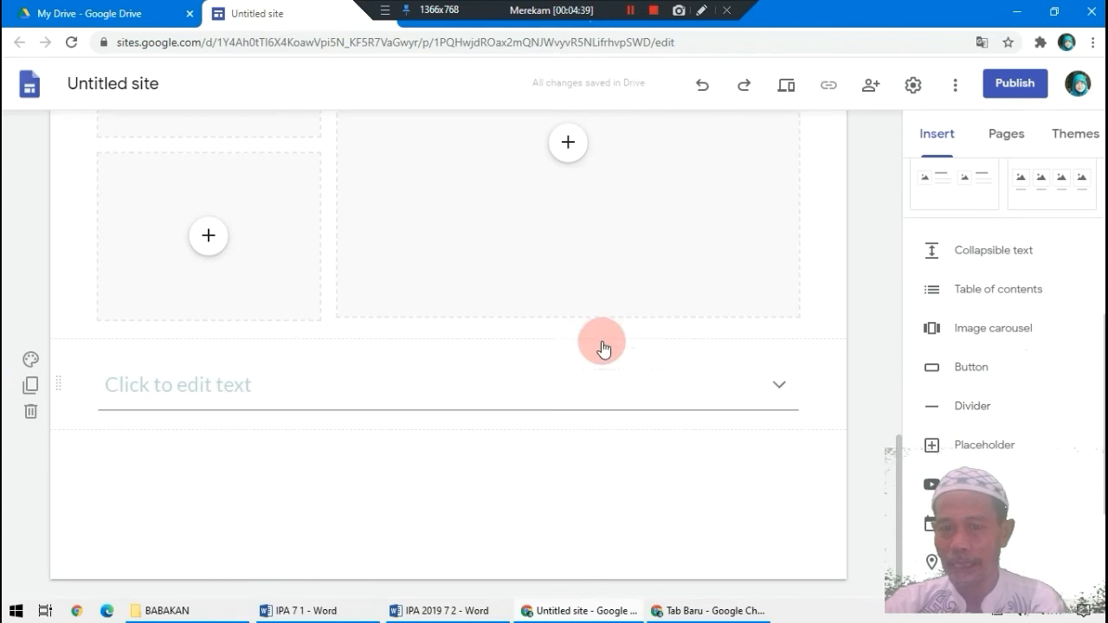
left_click(515, 388)
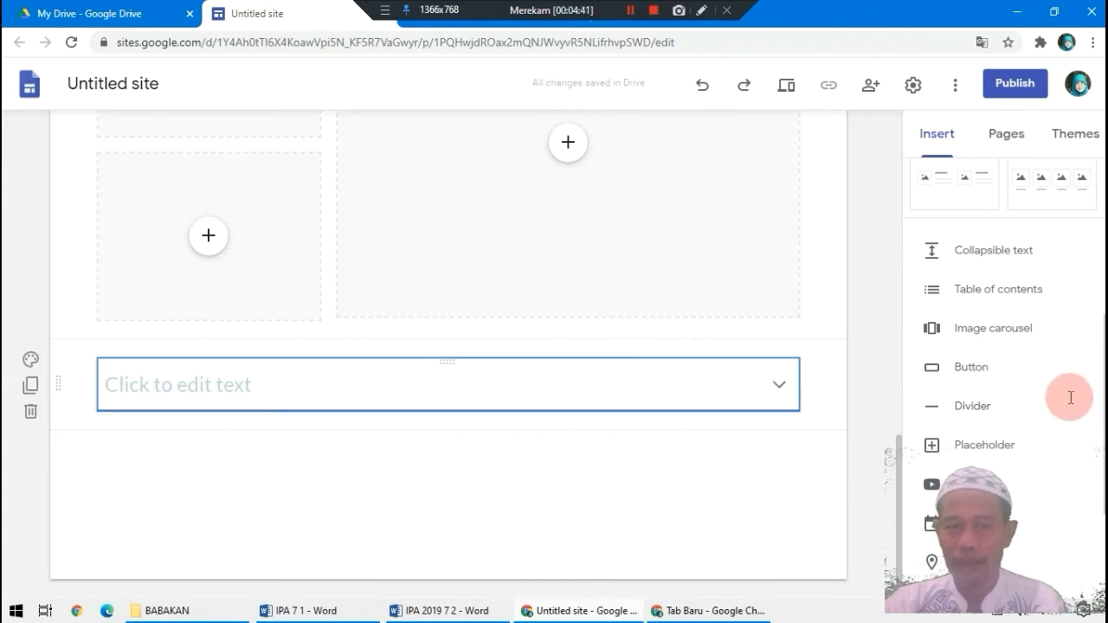
scroll(1013, 433, "down", 1)
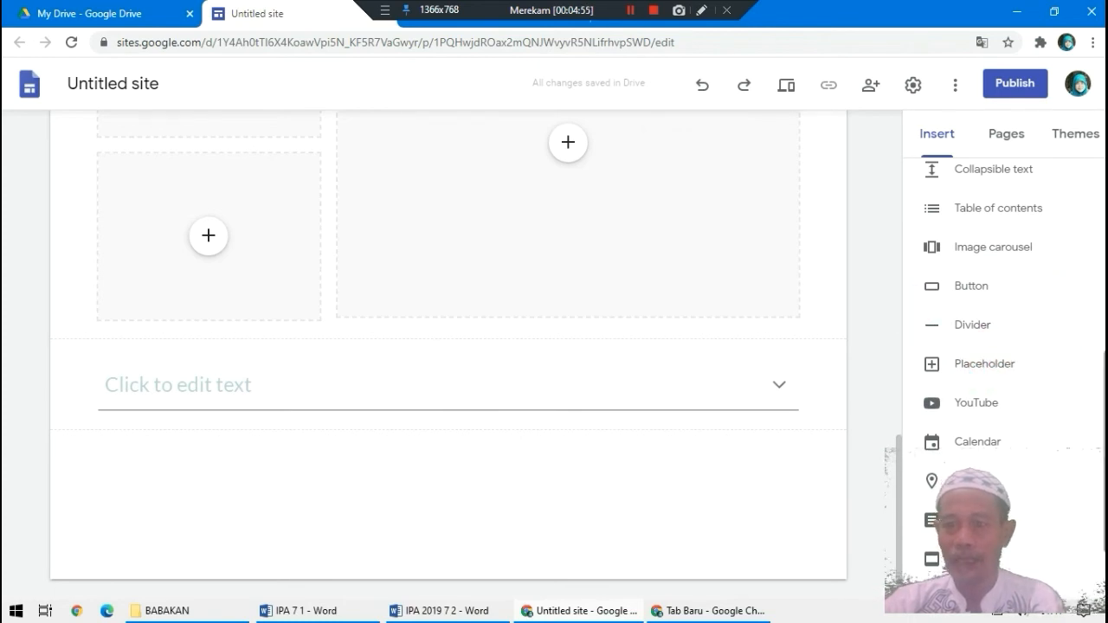
scroll(940, 369, "down", 1)
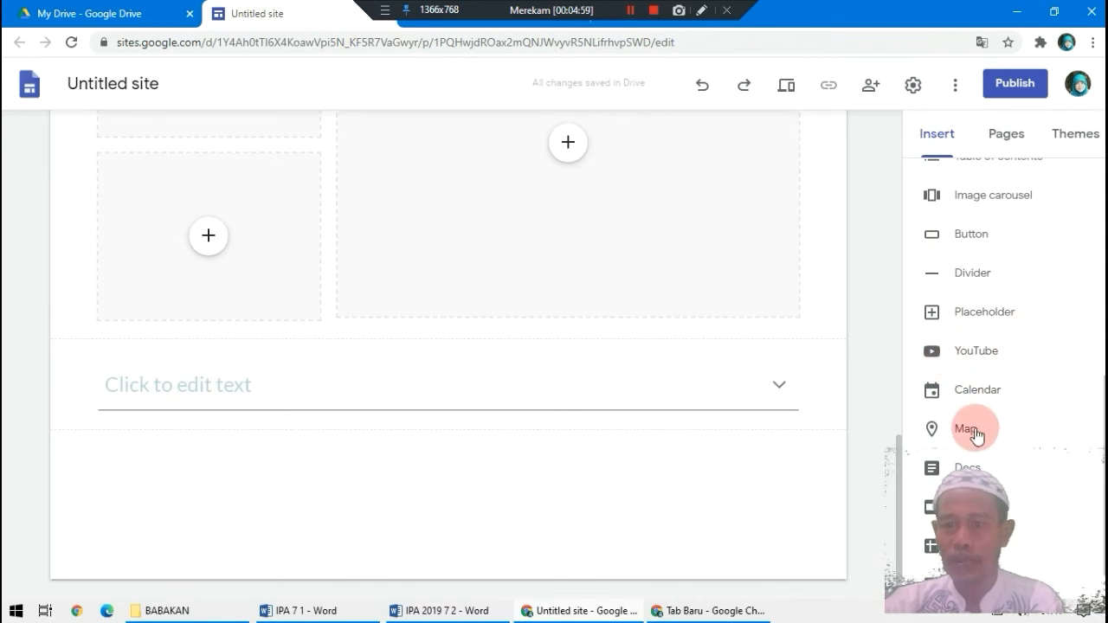
scroll(1073, 391, "down", 1)
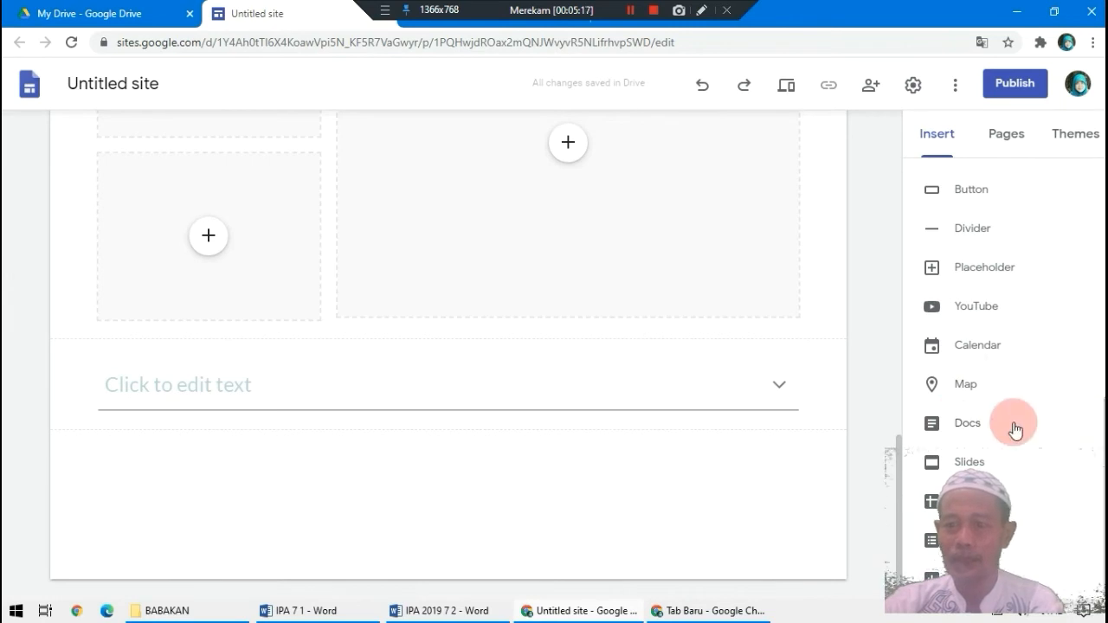
left_click(940, 468)
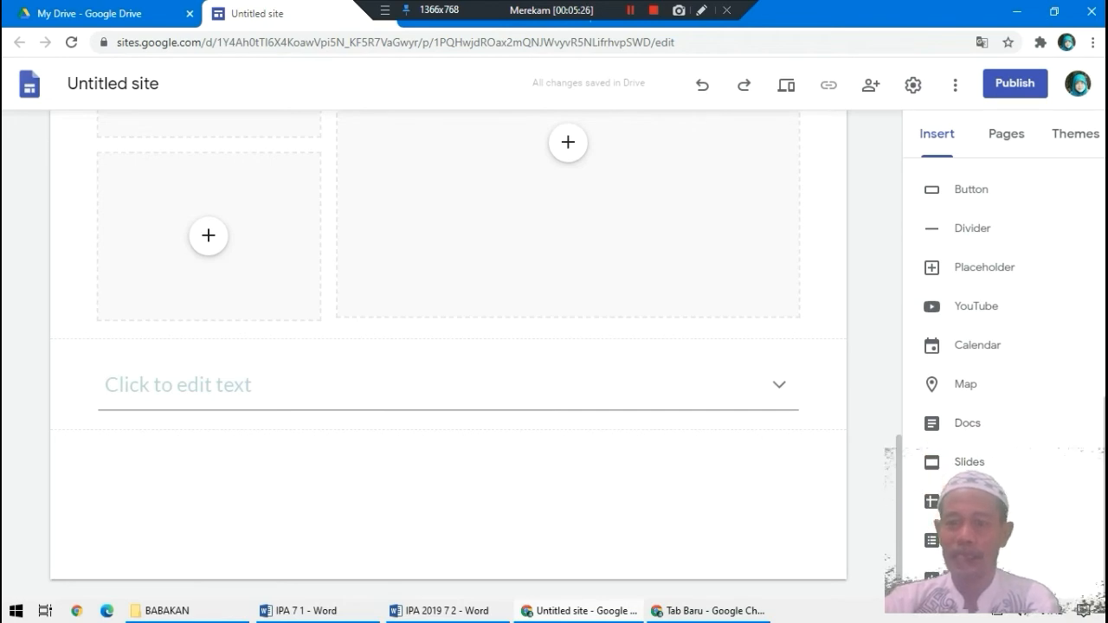
scroll(1049, 323, "up", 2)
scroll(1050, 324, "up", 2)
scroll(1007, 399, "up", 2)
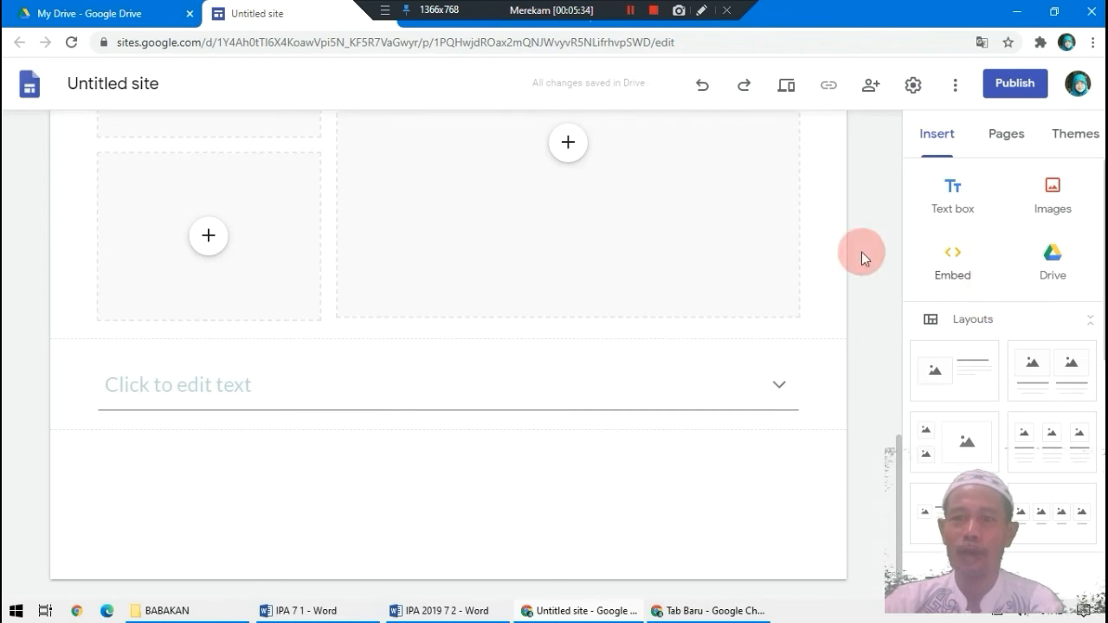
left_click(589, 210)
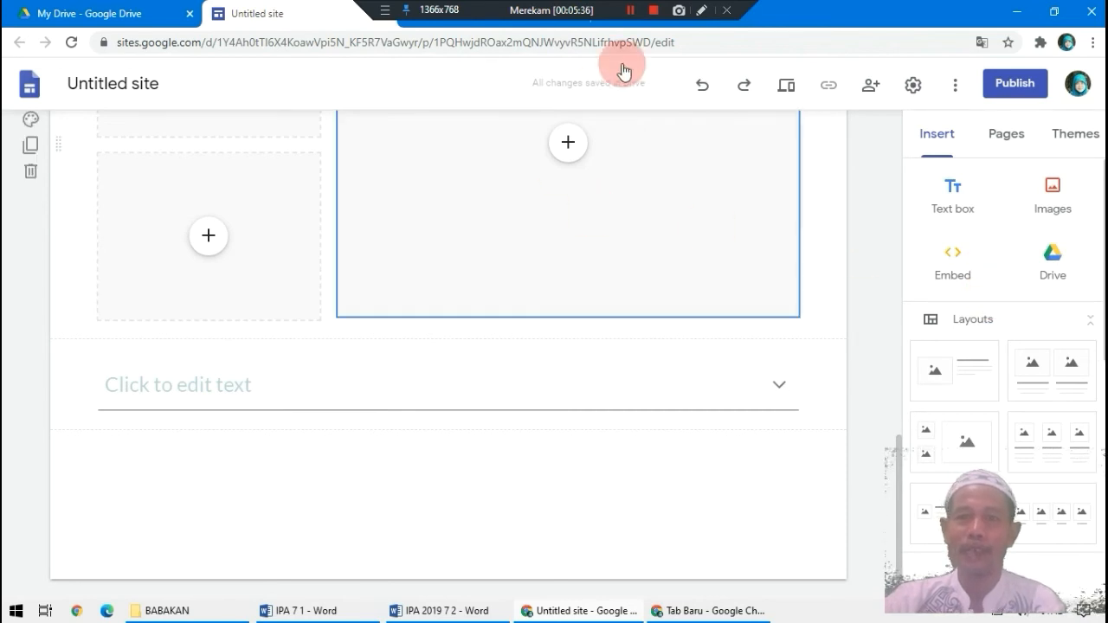
left_click(652, 16)
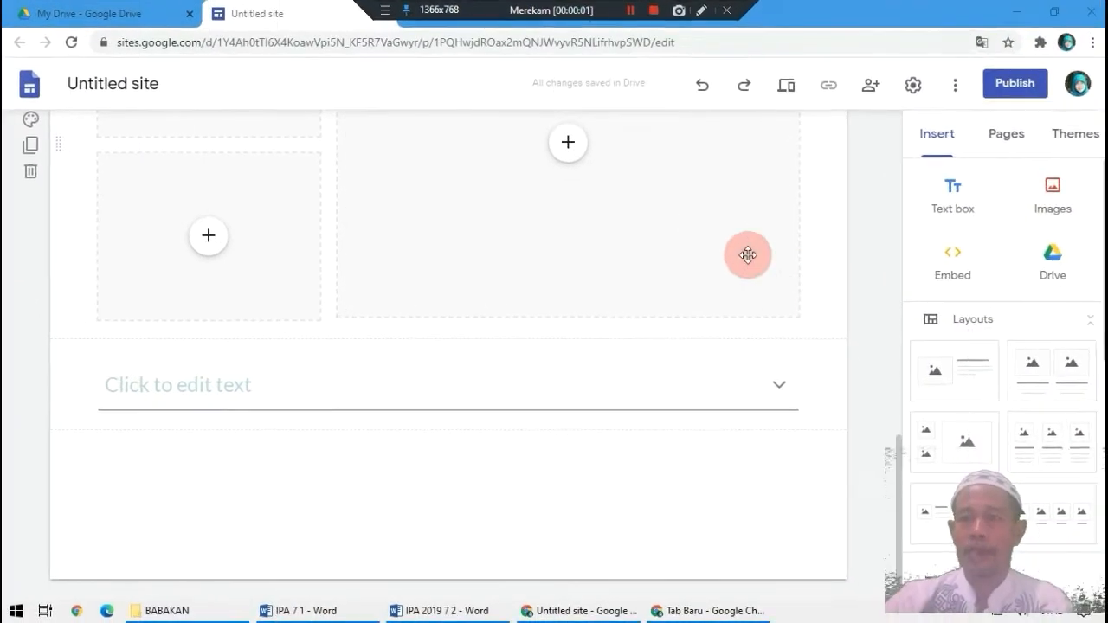
left_click(746, 270)
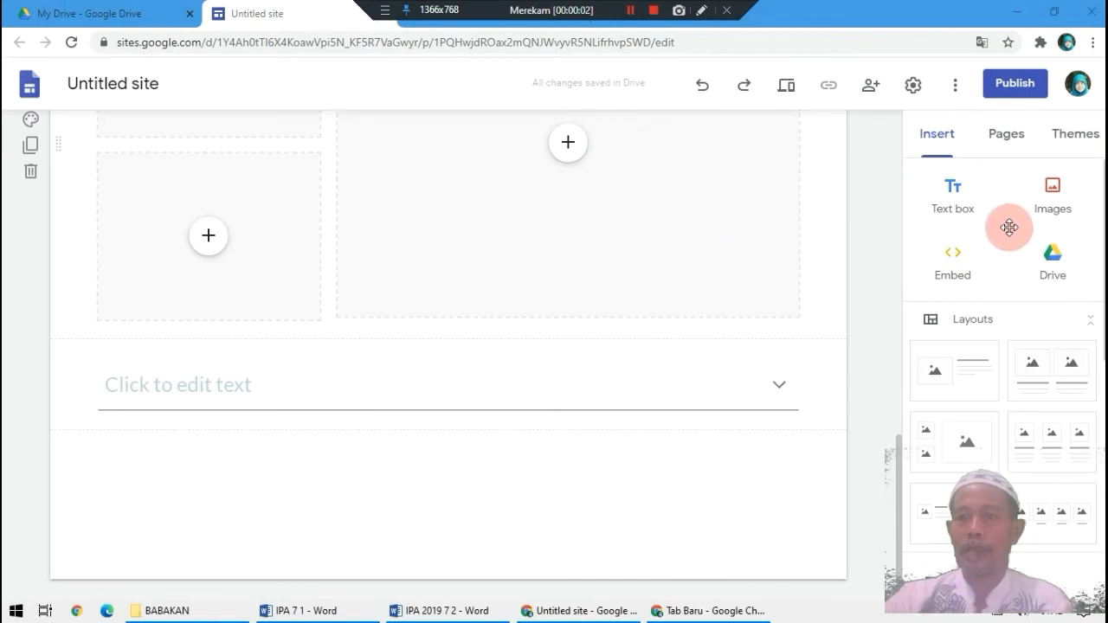
Step: Show the site's list of pages and return to the header of the Home page
left_click(1007, 140)
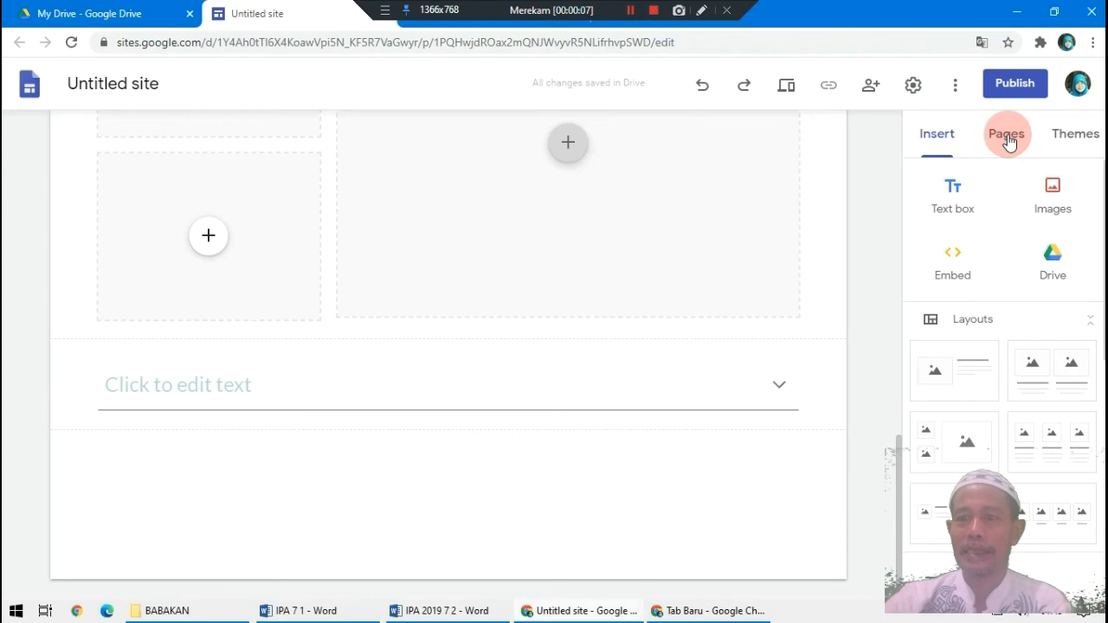
left_click(1007, 140)
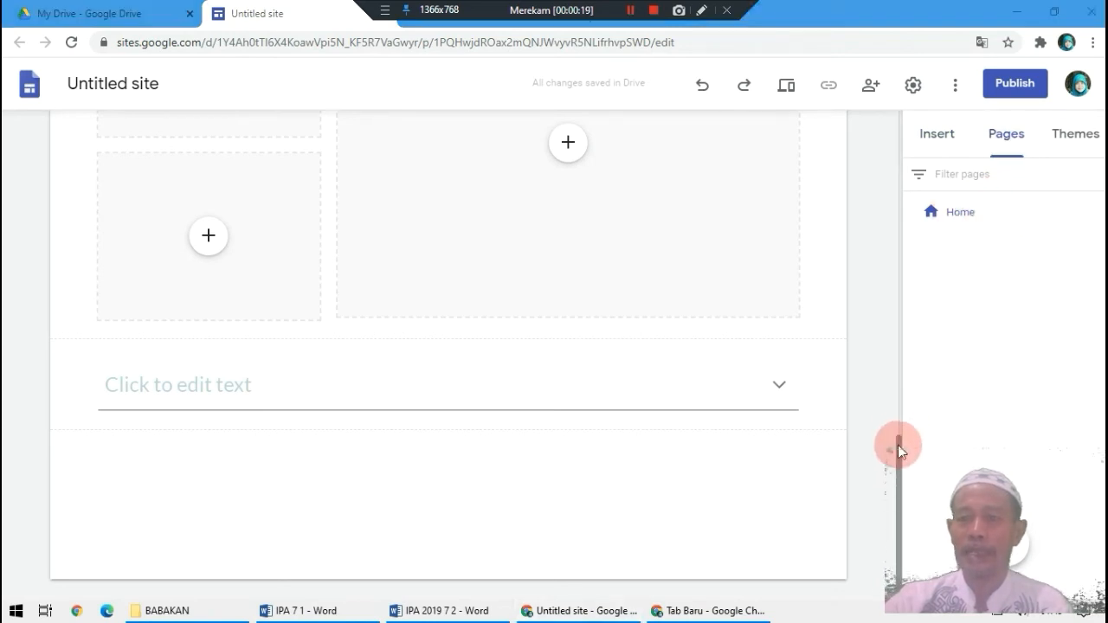
left_click_drag(896, 442, 881, 245)
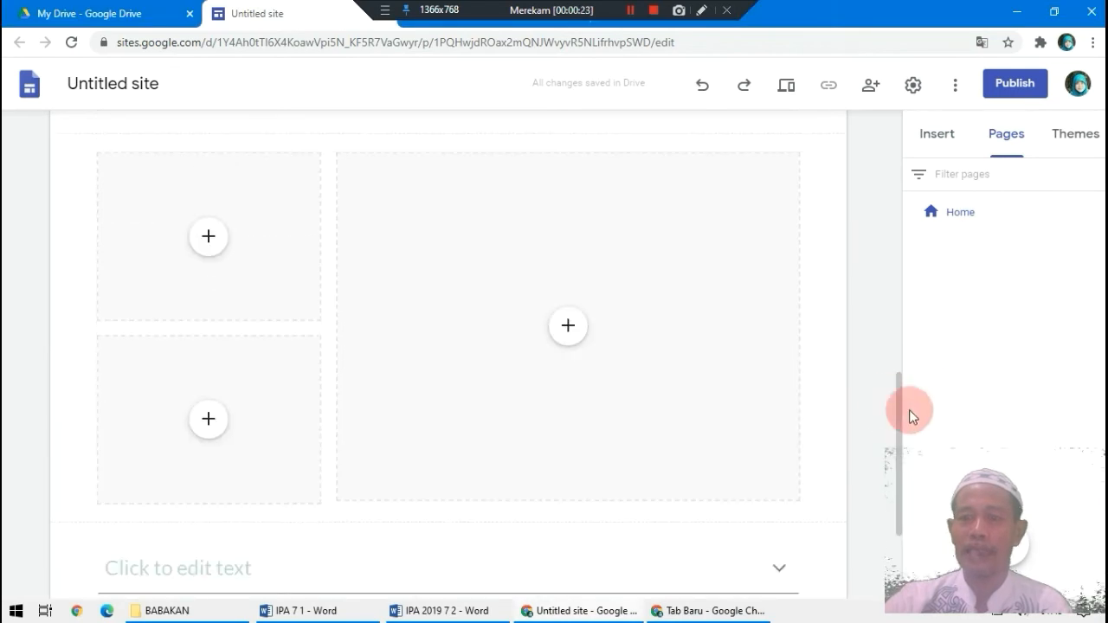
left_click_drag(898, 395, 649, 173)
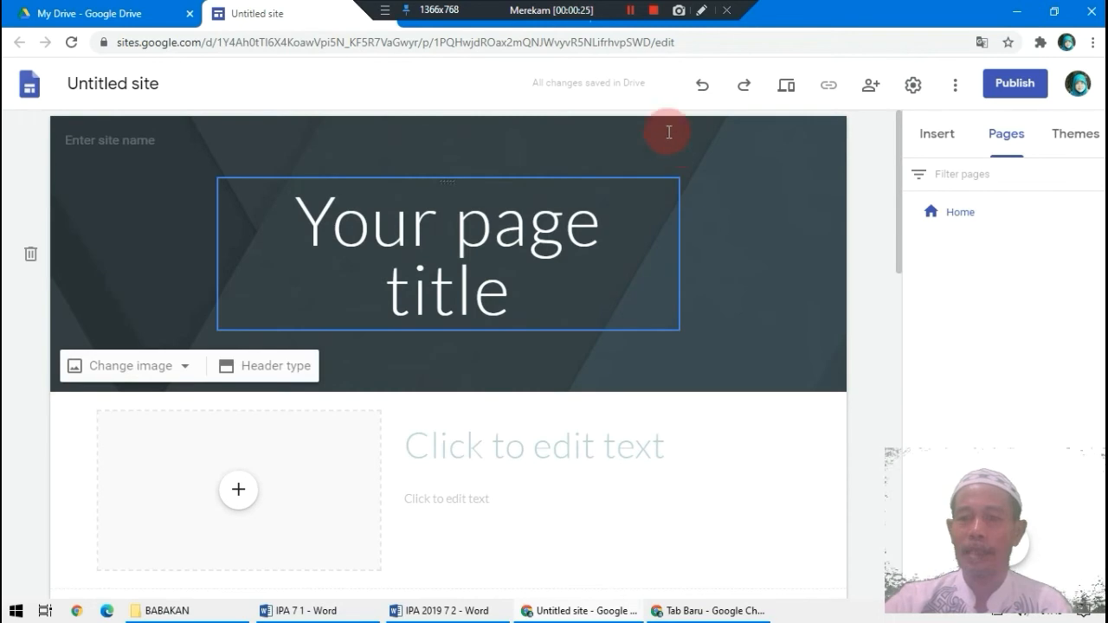
left_click(956, 217)
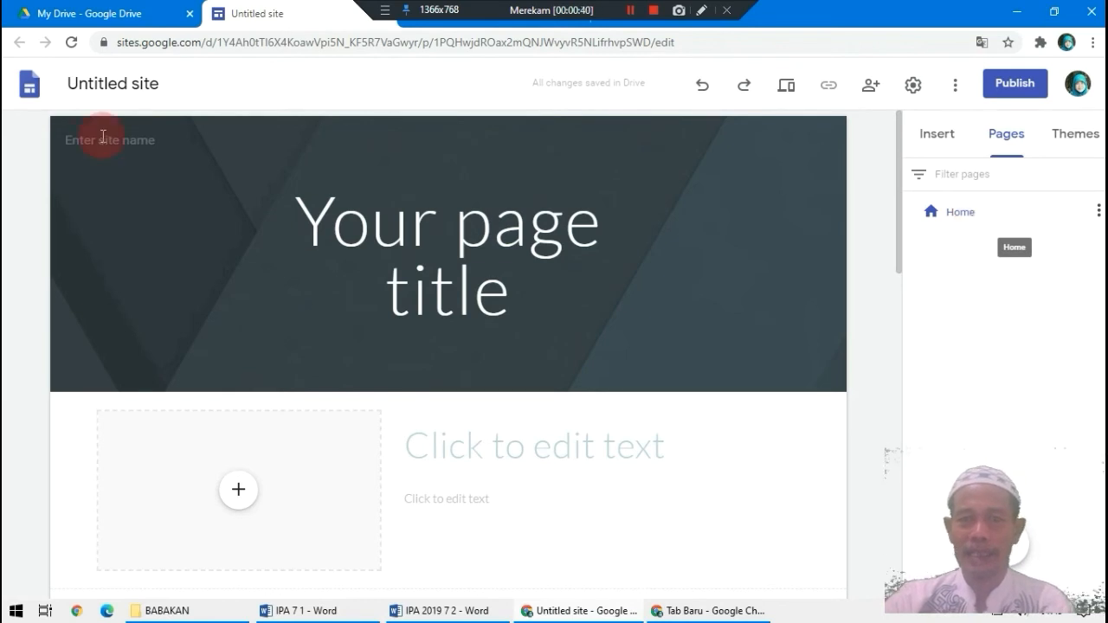
Step: Rename the untitled site document as "Sains E Learning"
left_click(68, 83)
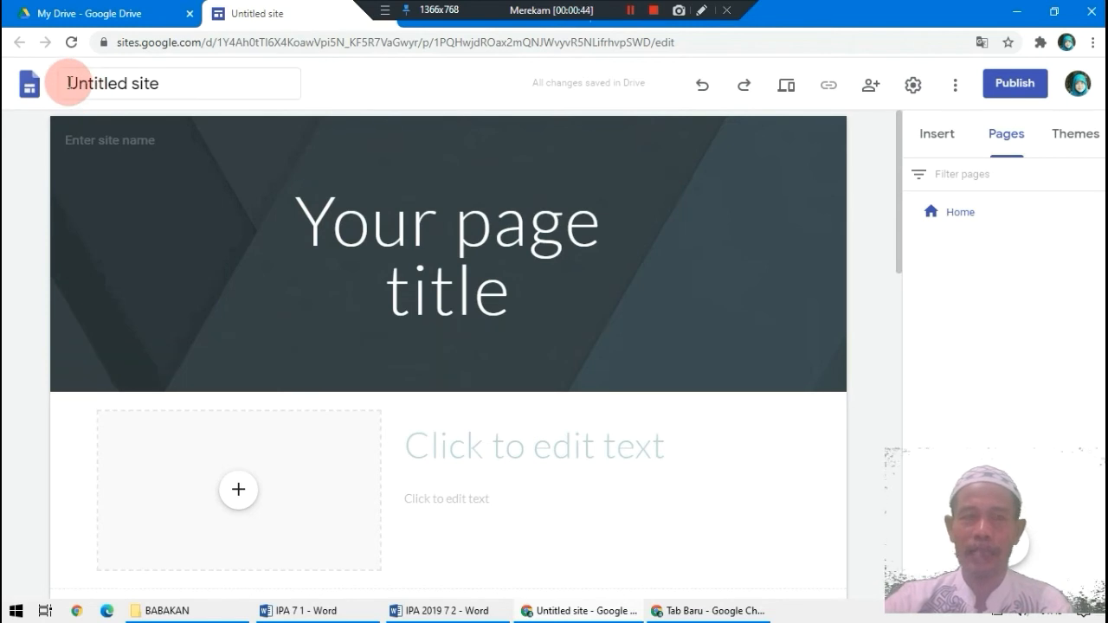
left_click(68, 83)
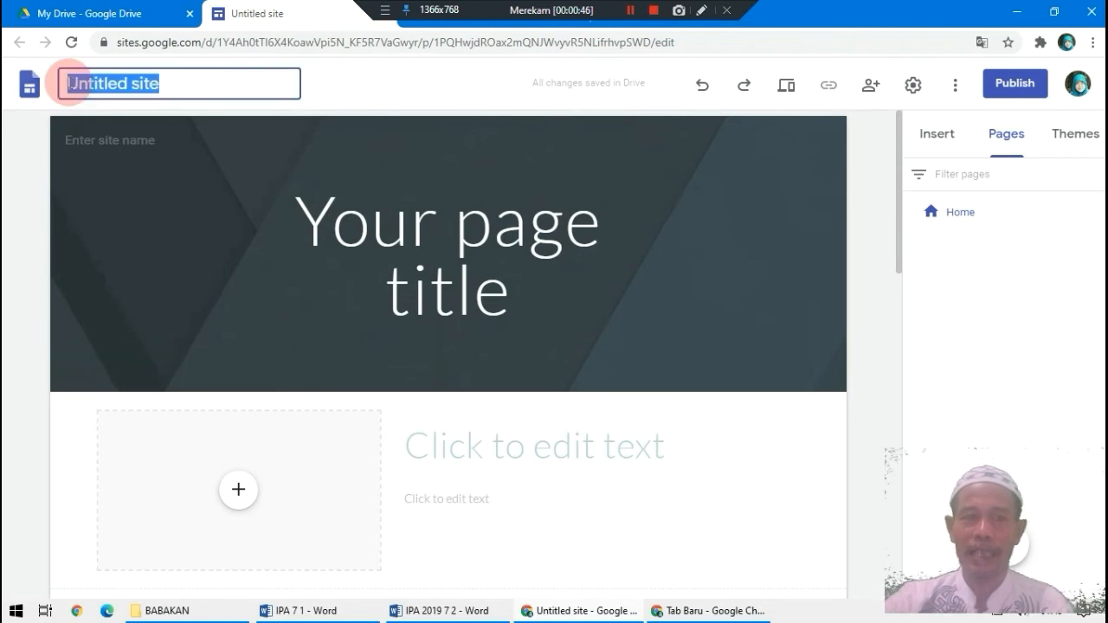
type("Sa")
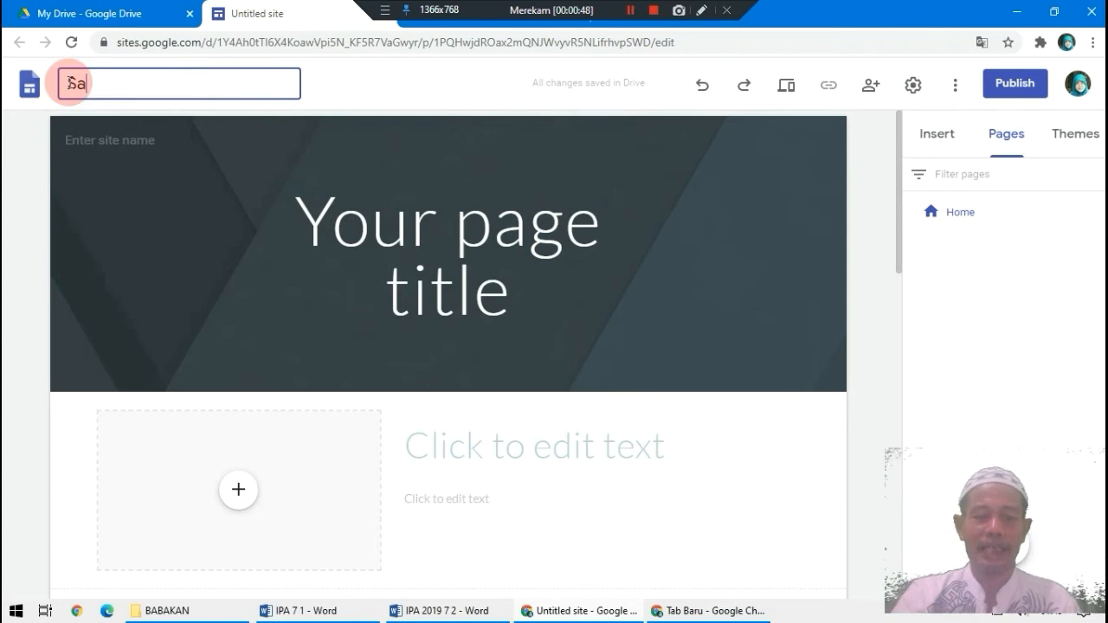
type("ins E")
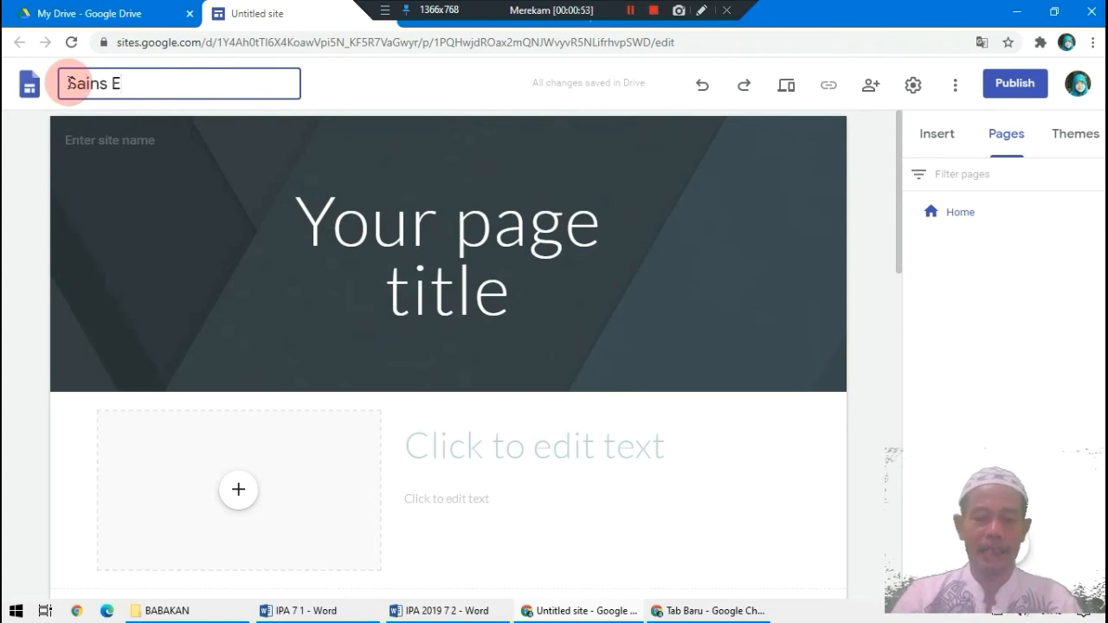
type("_ Learning")
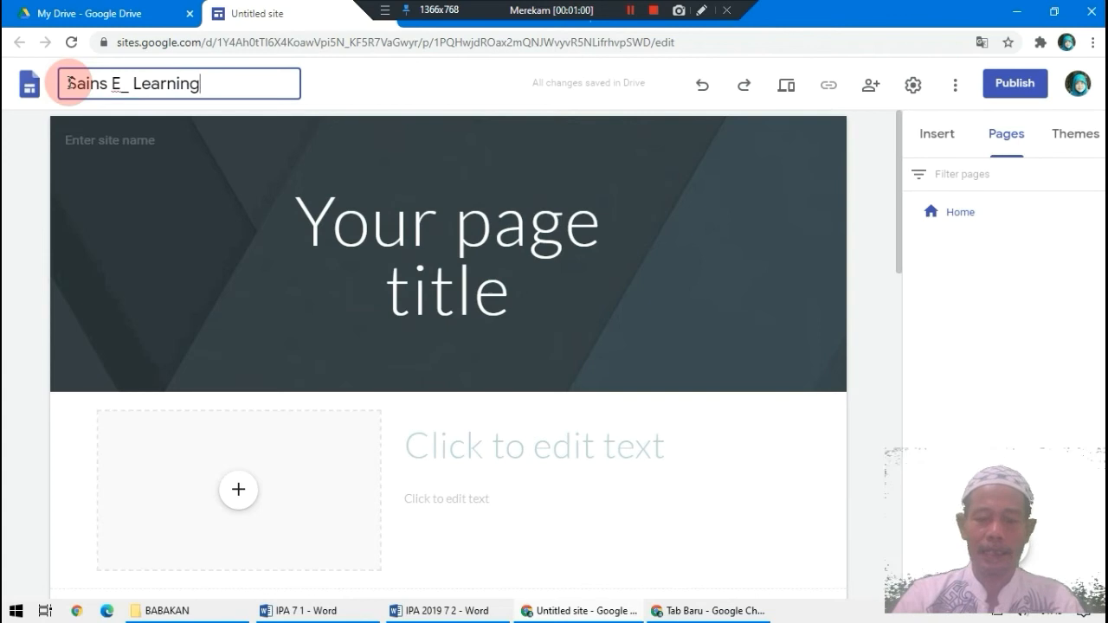
left_click(130, 86)
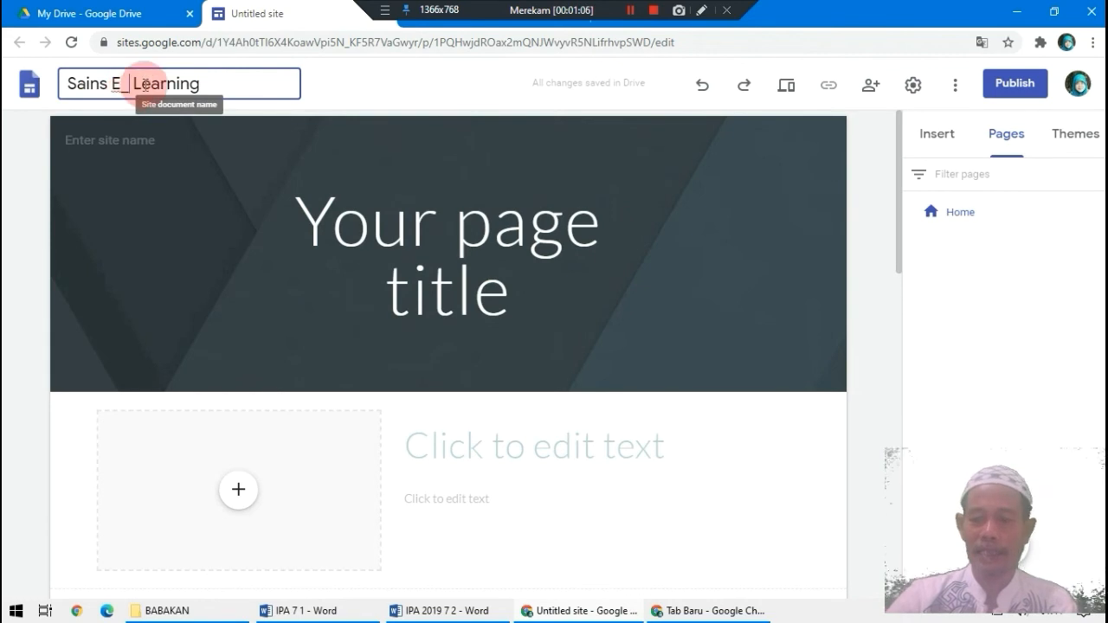
key("BackSpace")
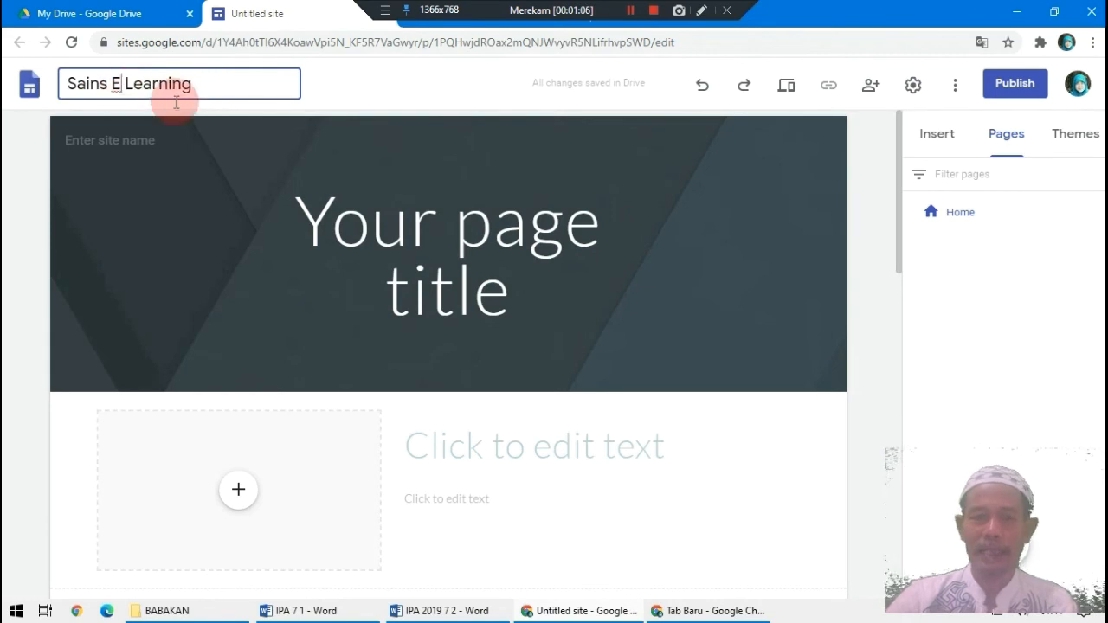
left_click(358, 79)
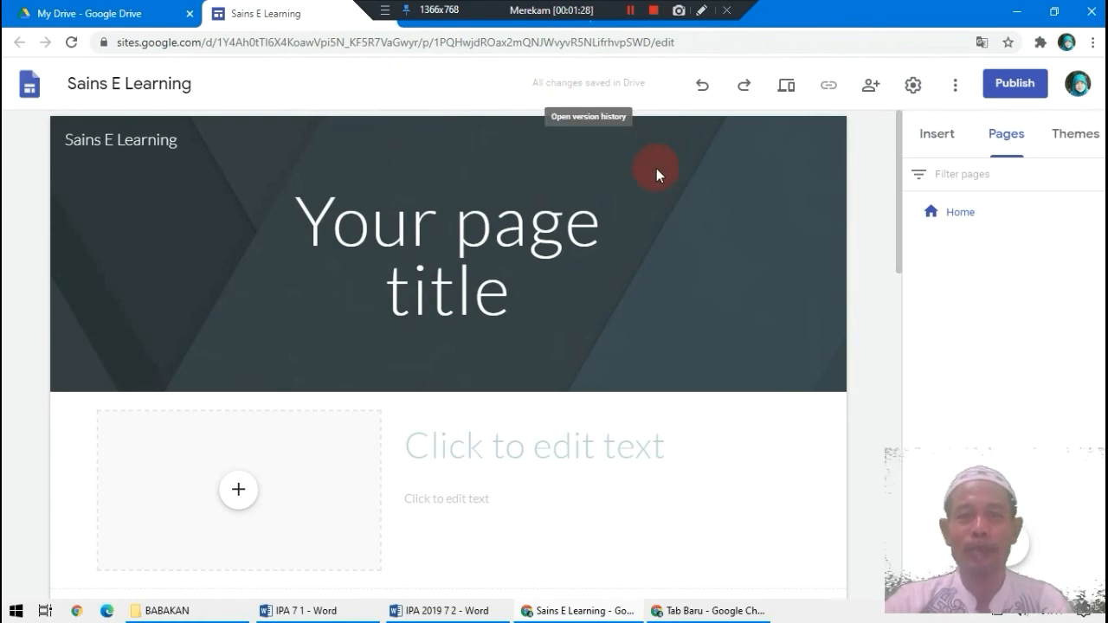
Step: Duplicate the Home page and name the copy "Materi Sains"
mouse_move(688, 170)
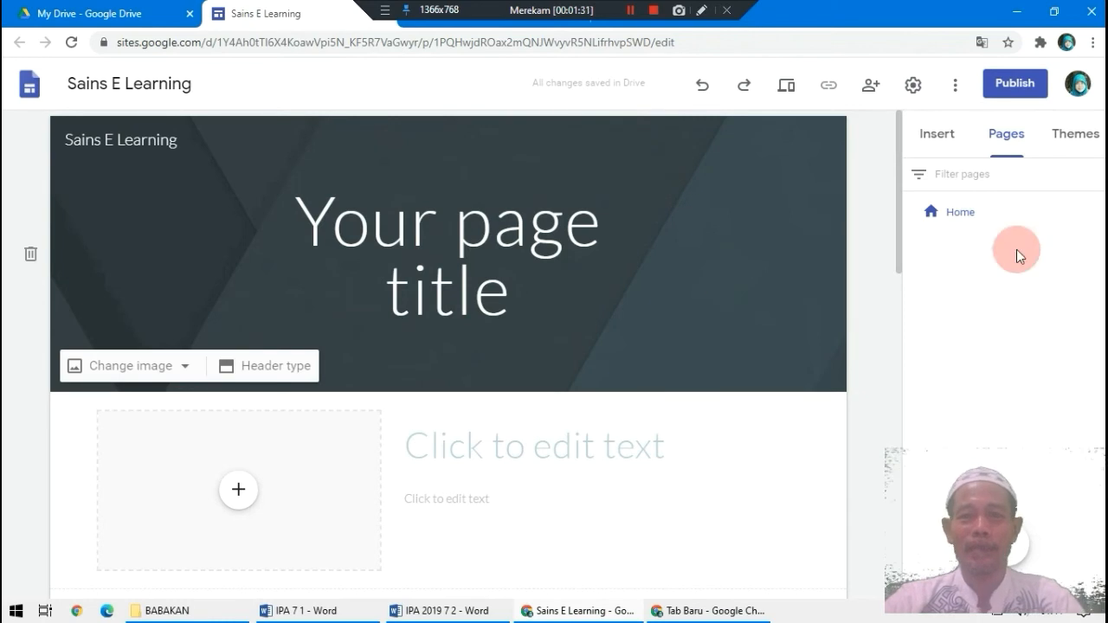
mouse_move(959, 217)
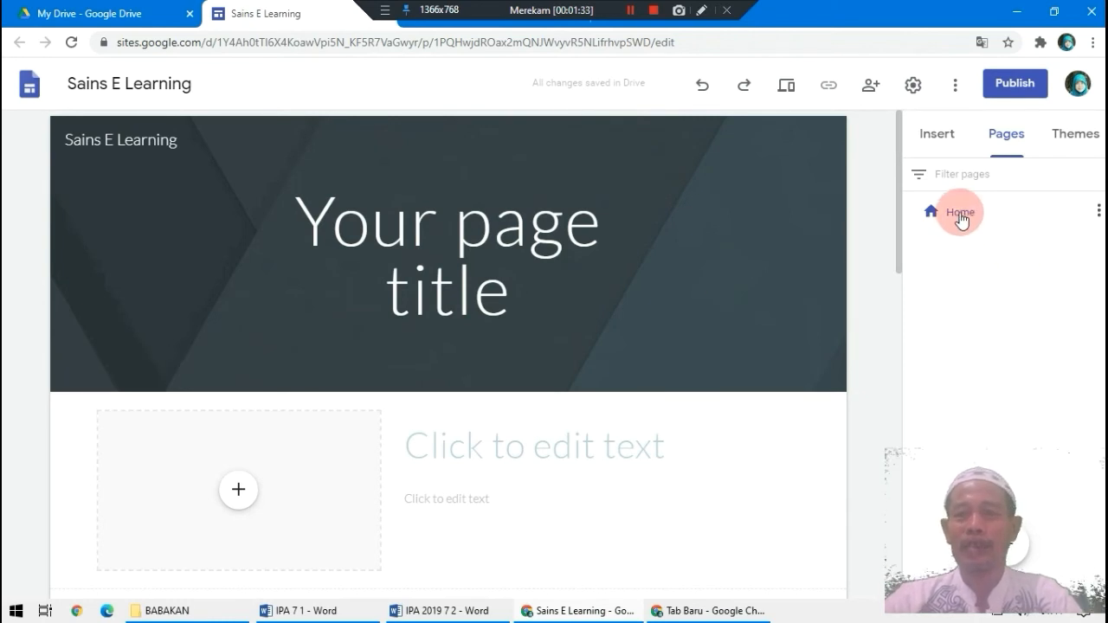
left_click(1097, 211)
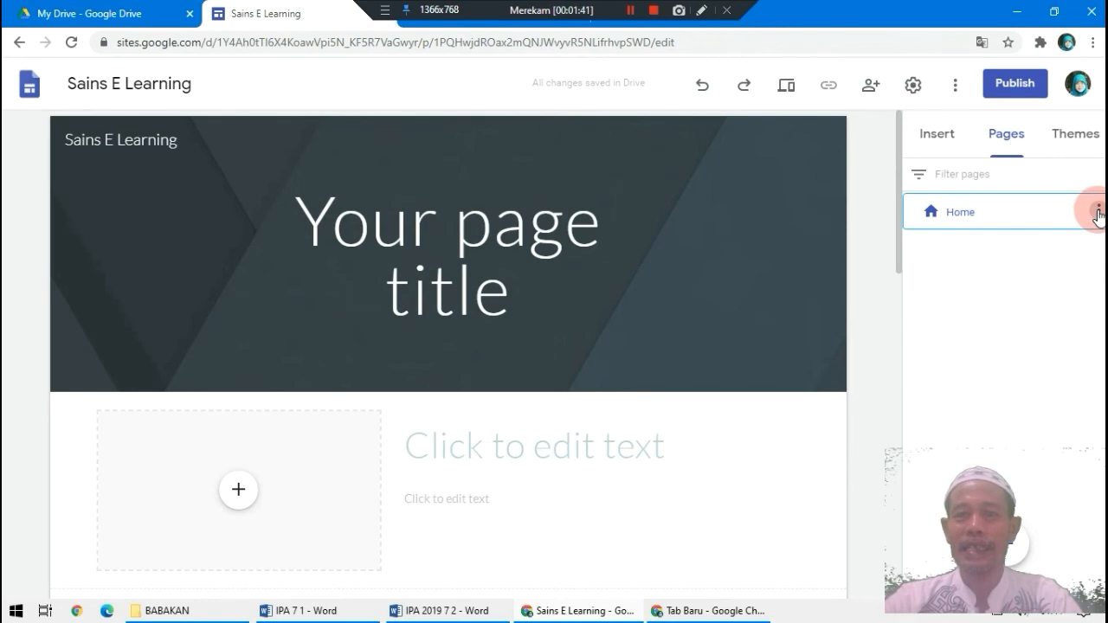
left_click(1098, 213)
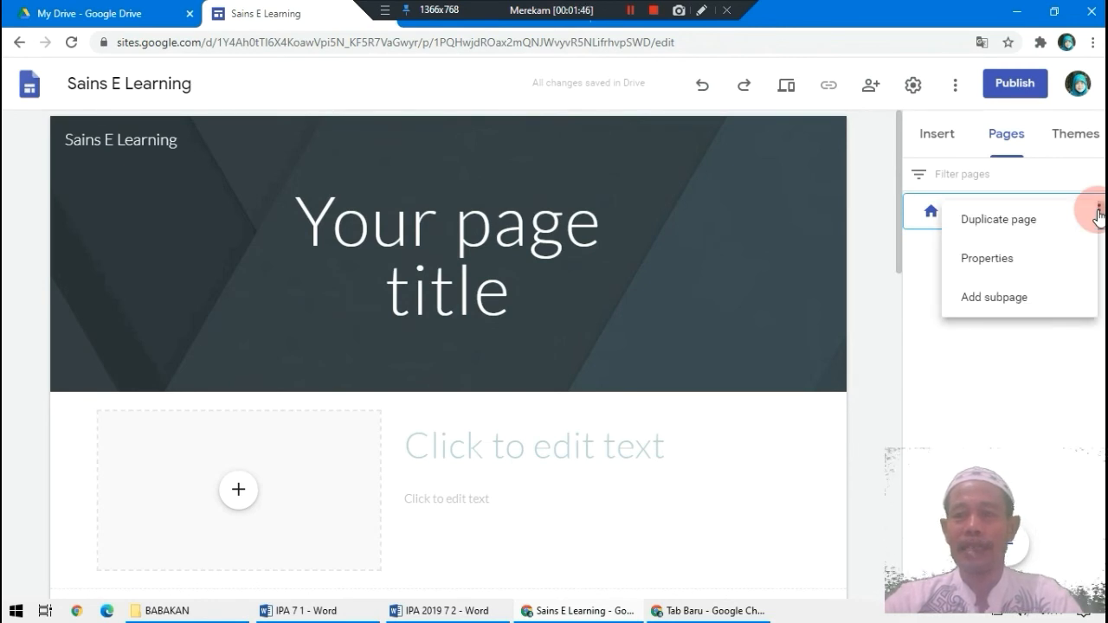
left_click(1013, 220)
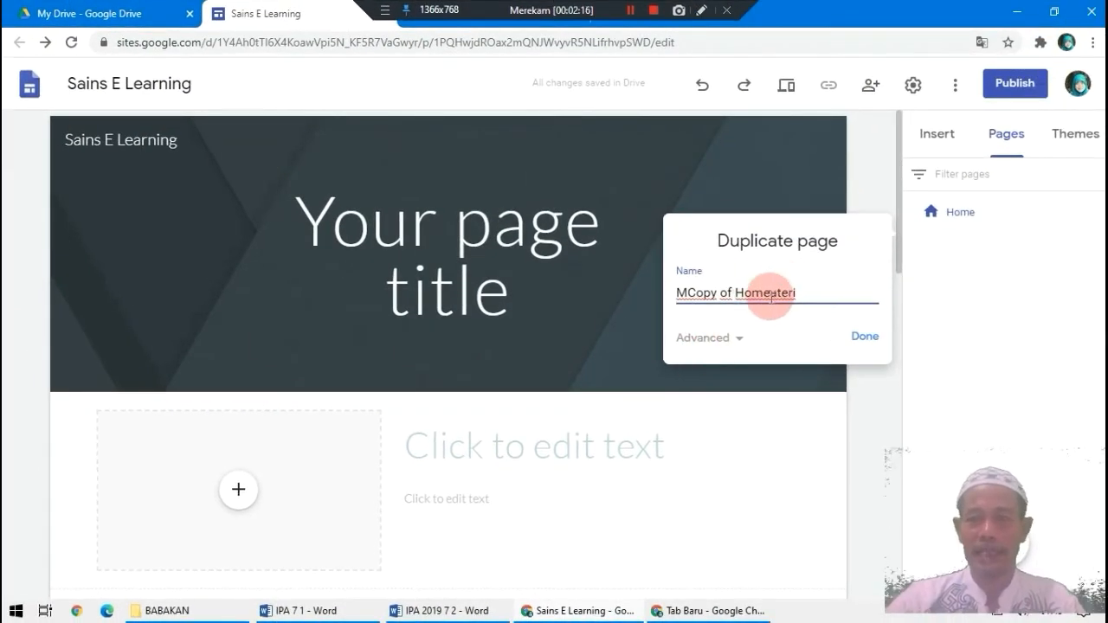
left_click_drag(770, 292, 689, 292)
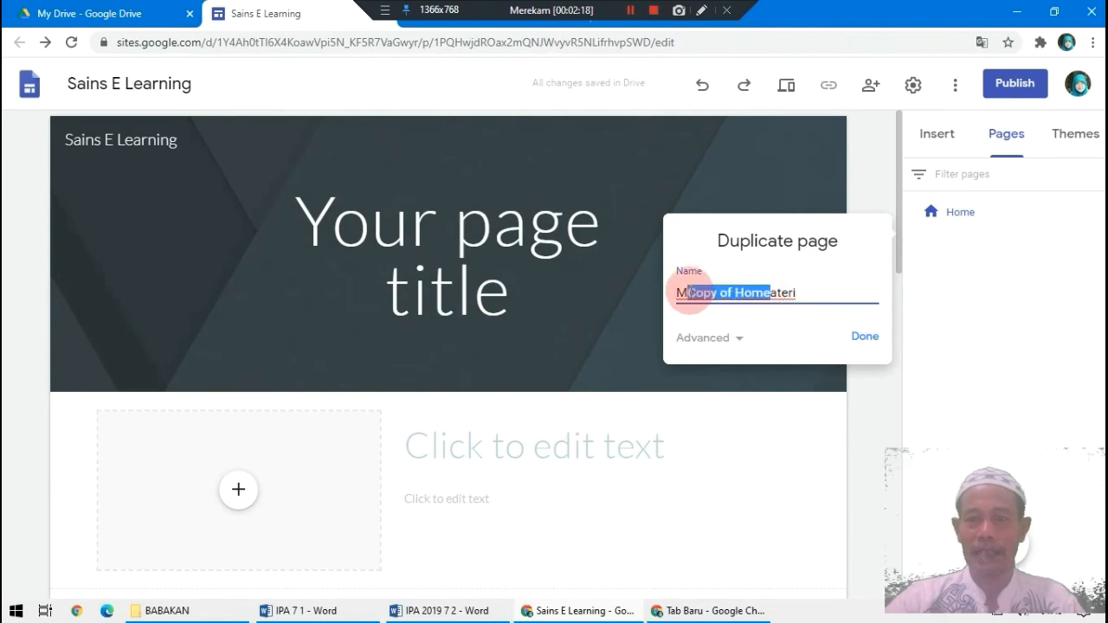
key("BackSpace")
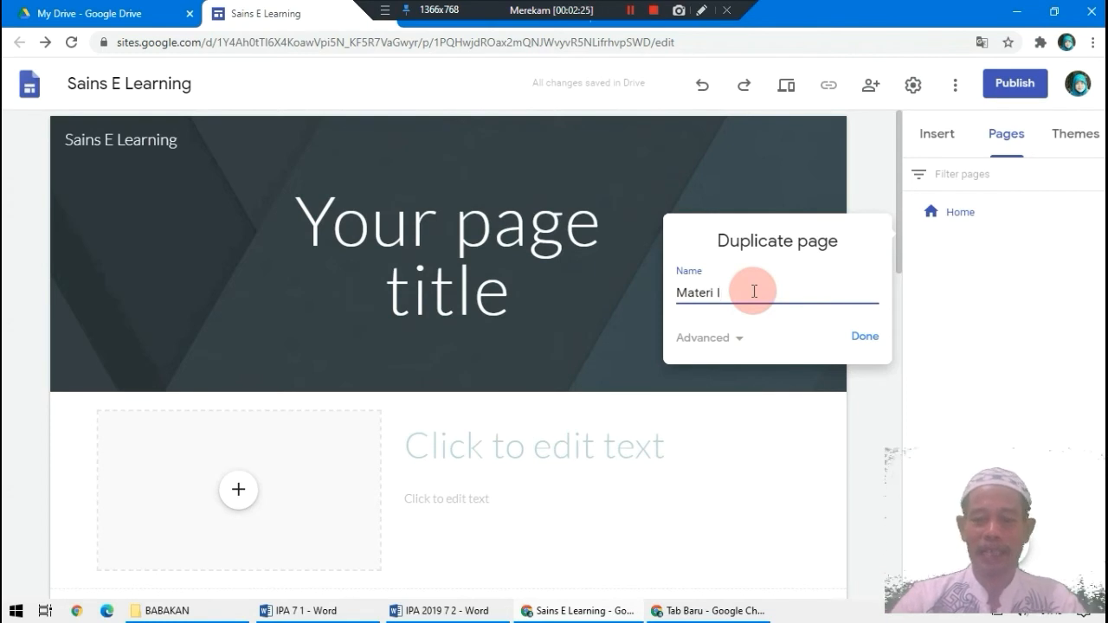
type("Sains")
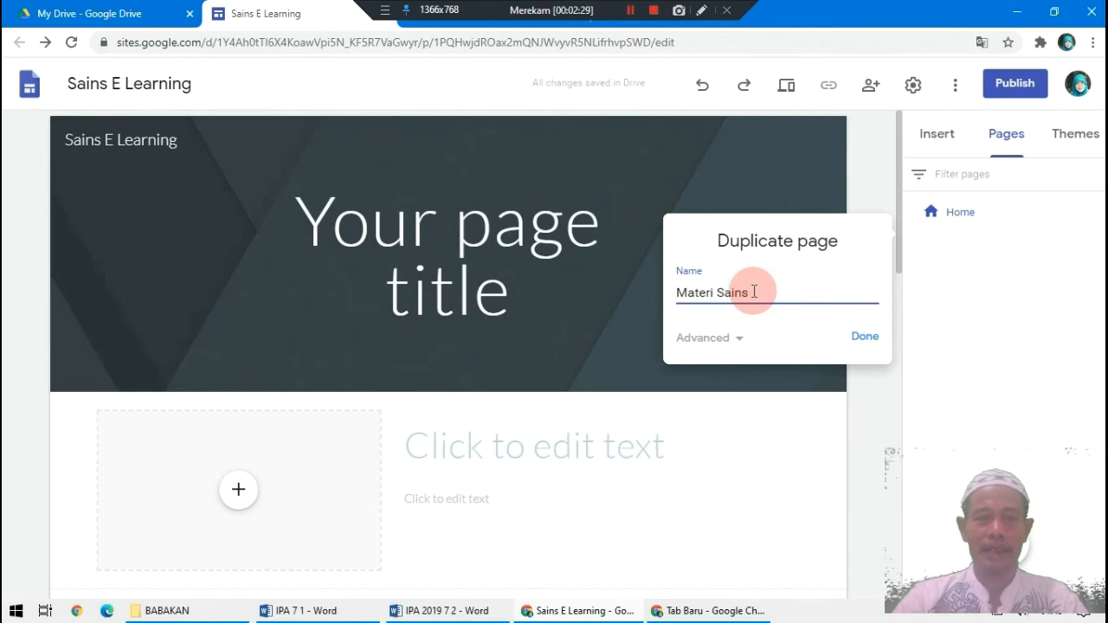
left_click(865, 337)
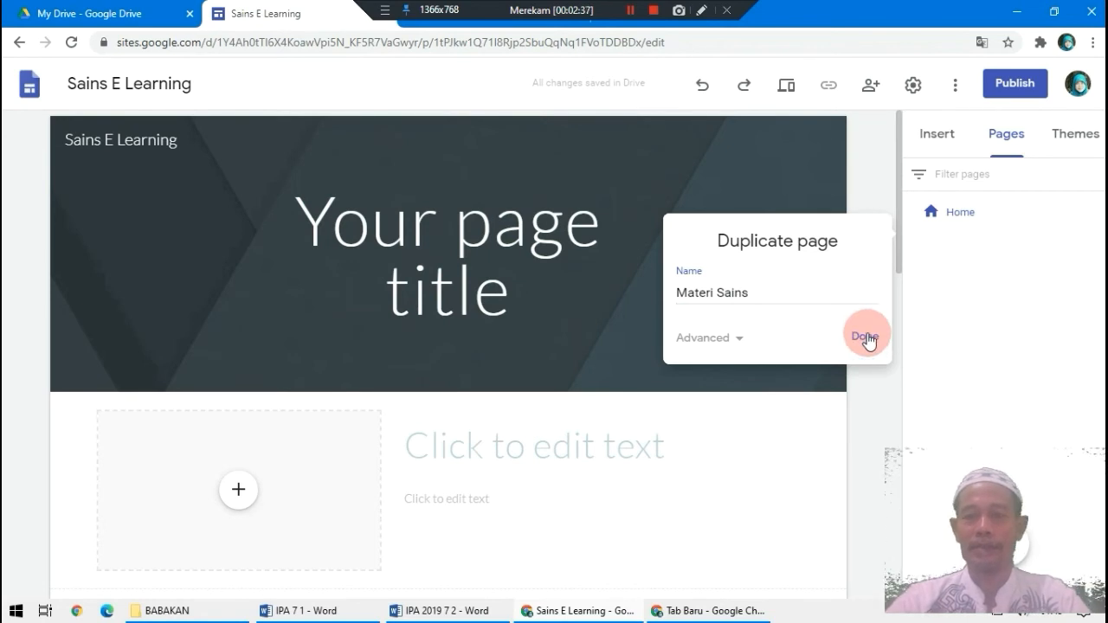
left_click(867, 338)
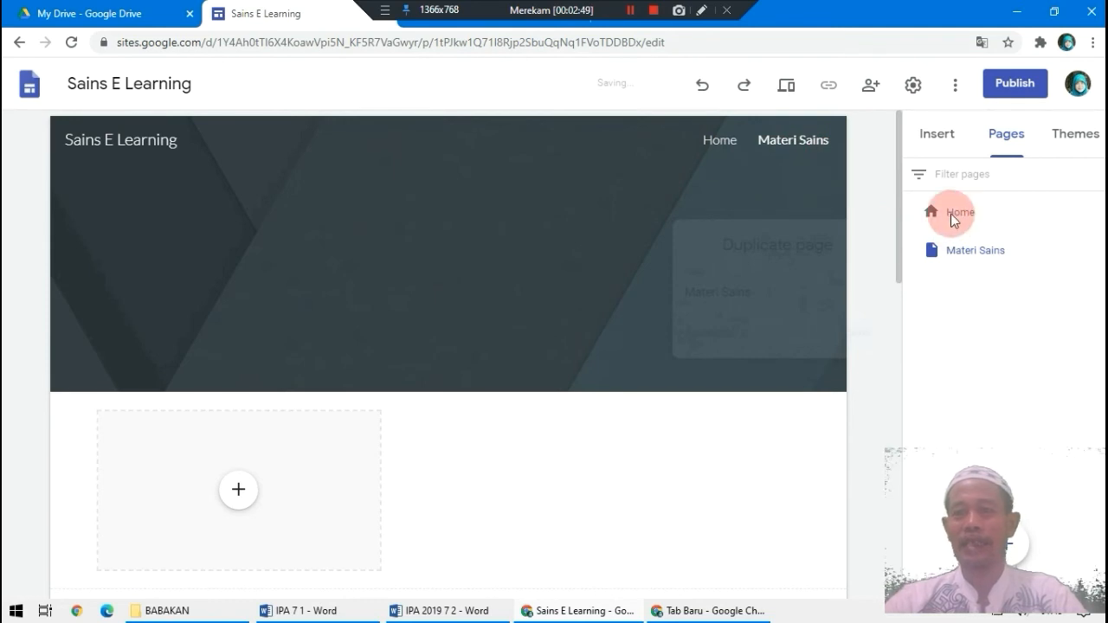
Step: Return to the Home page and duplicate it again as a page named "Penilaian"
mouse_move(959, 217)
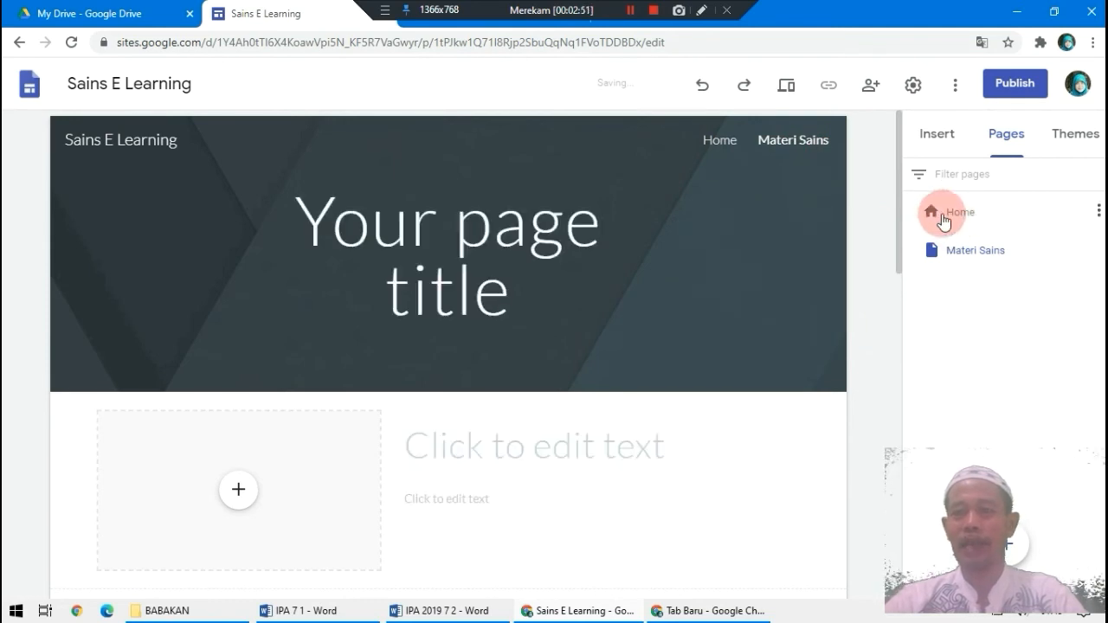
left_click(944, 213)
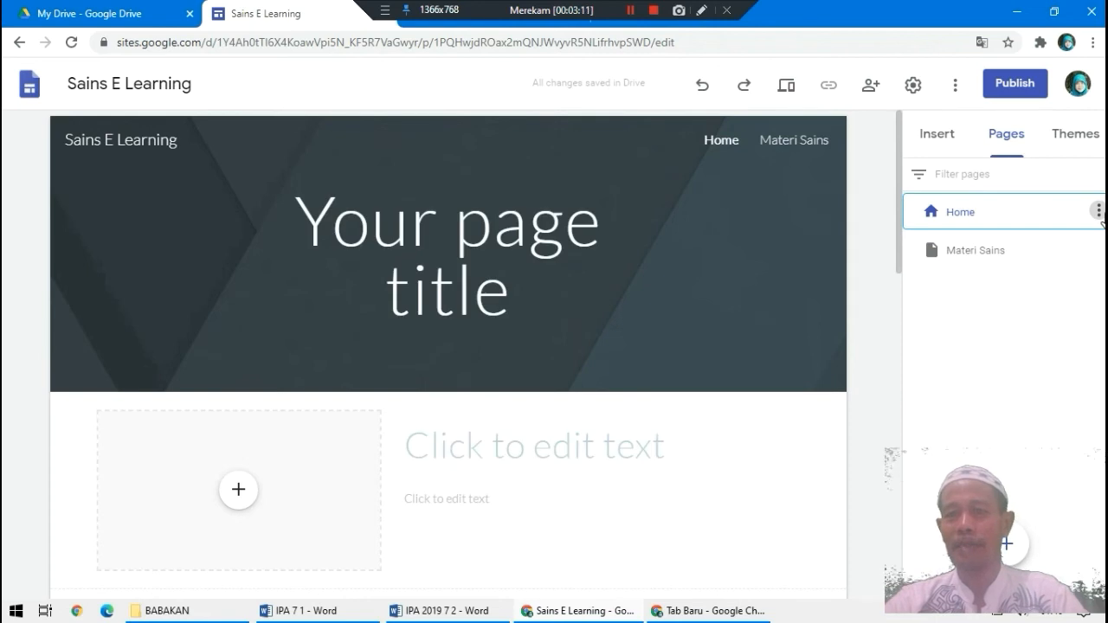
left_click(1098, 212)
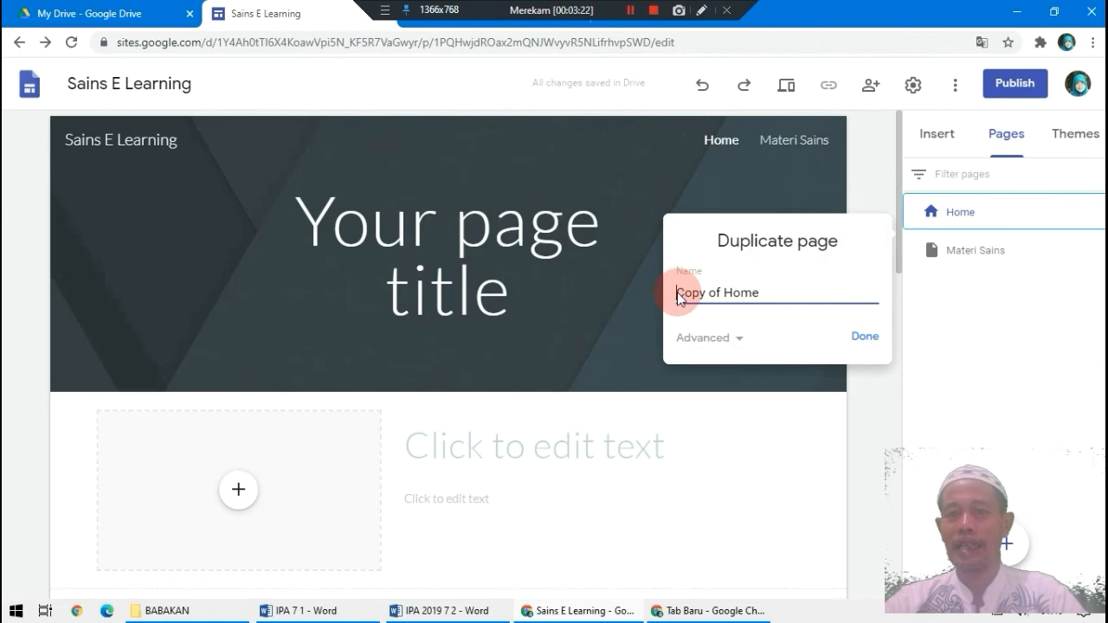
triple_click(779, 289)
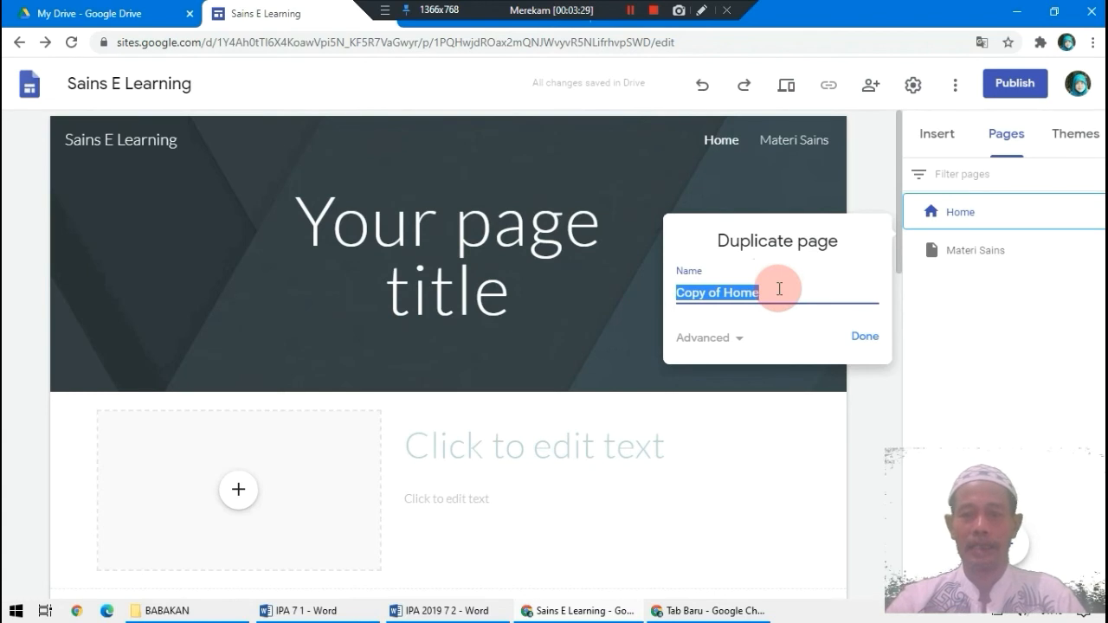
left_click(779, 289)
type("P")
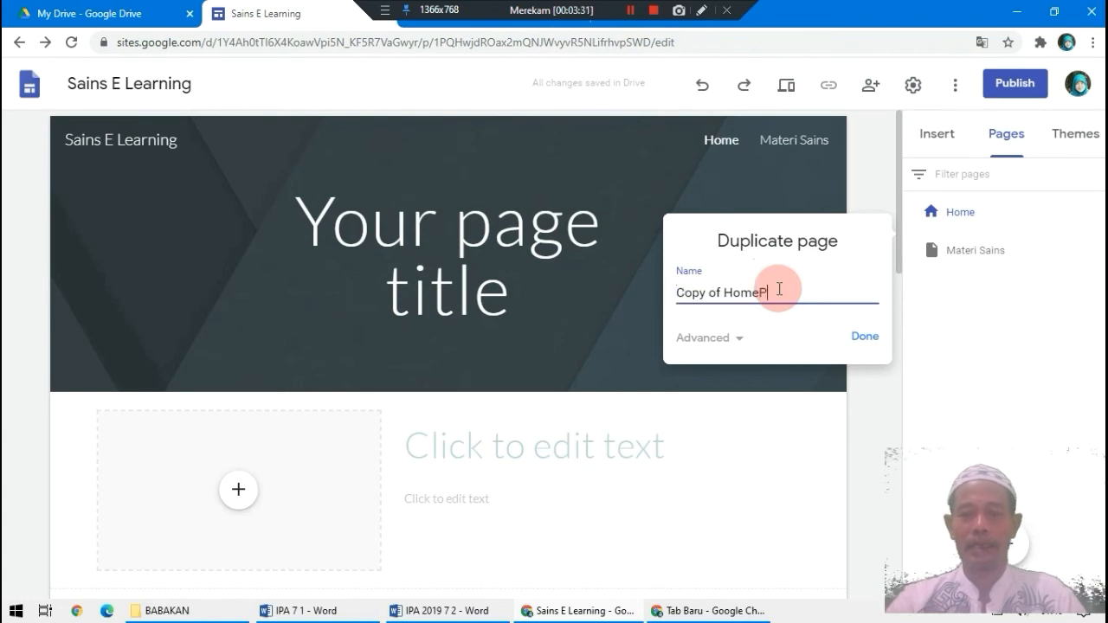
type("enilaian")
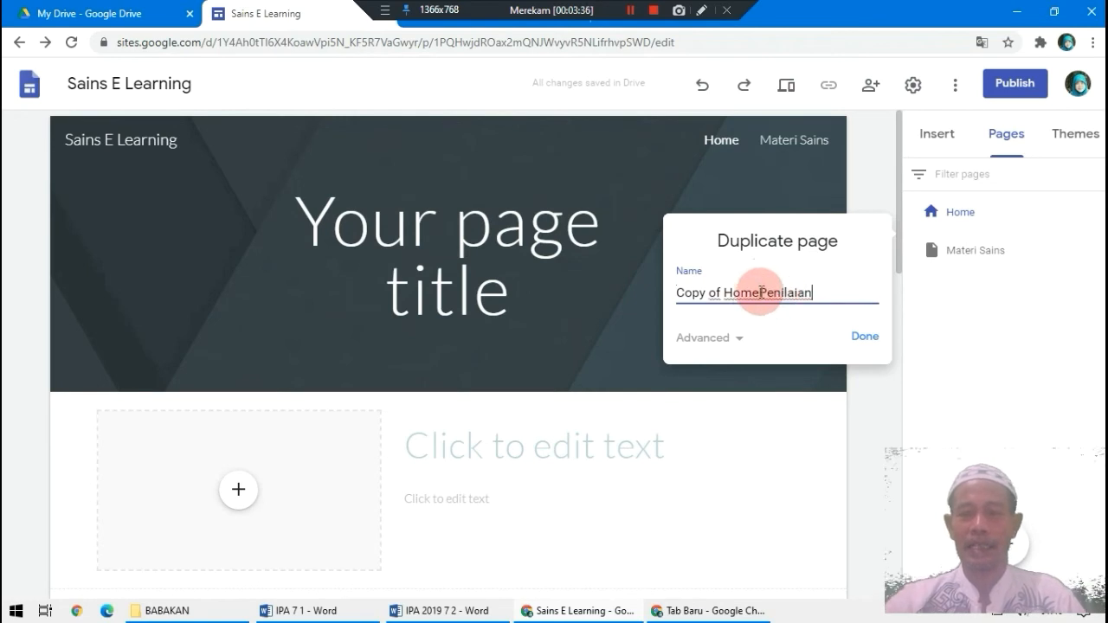
left_click_drag(759, 293, 671, 294)
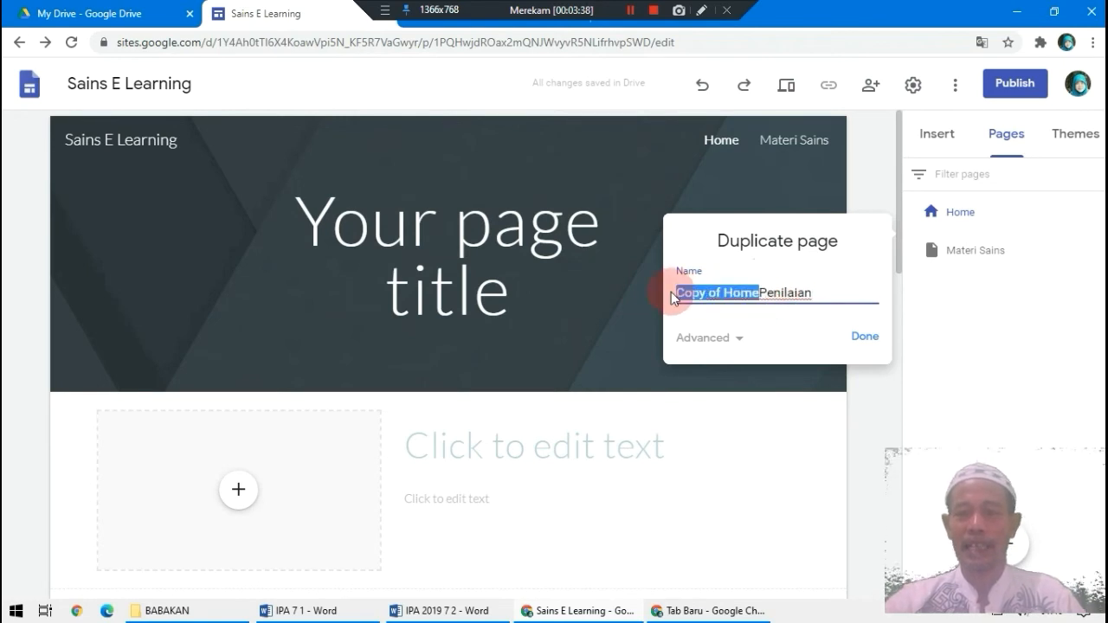
key("BackSpace")
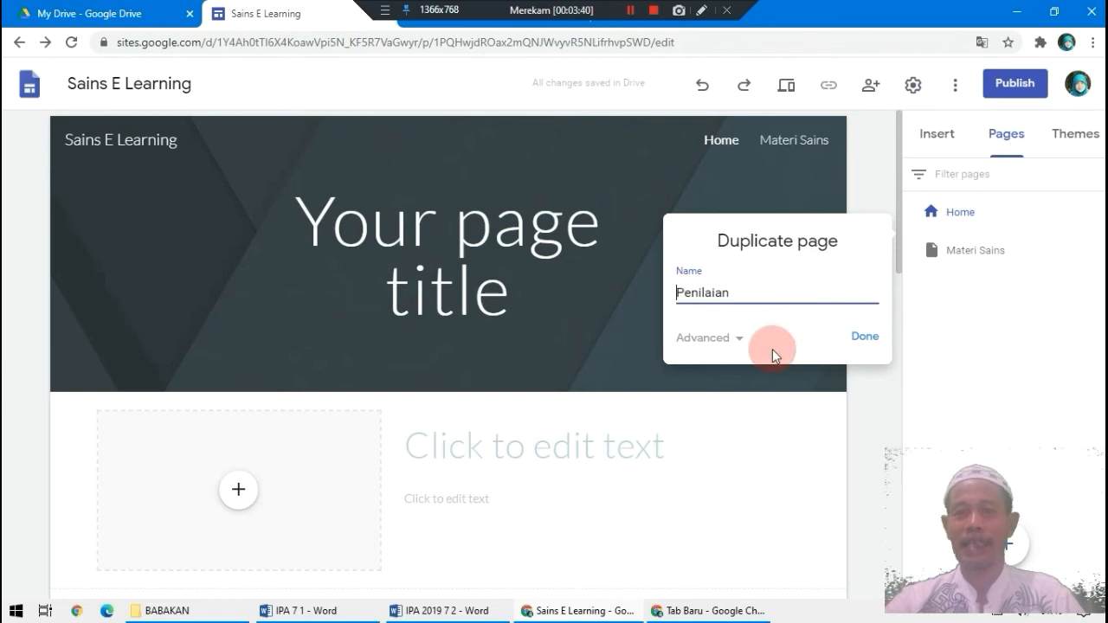
left_click(866, 341)
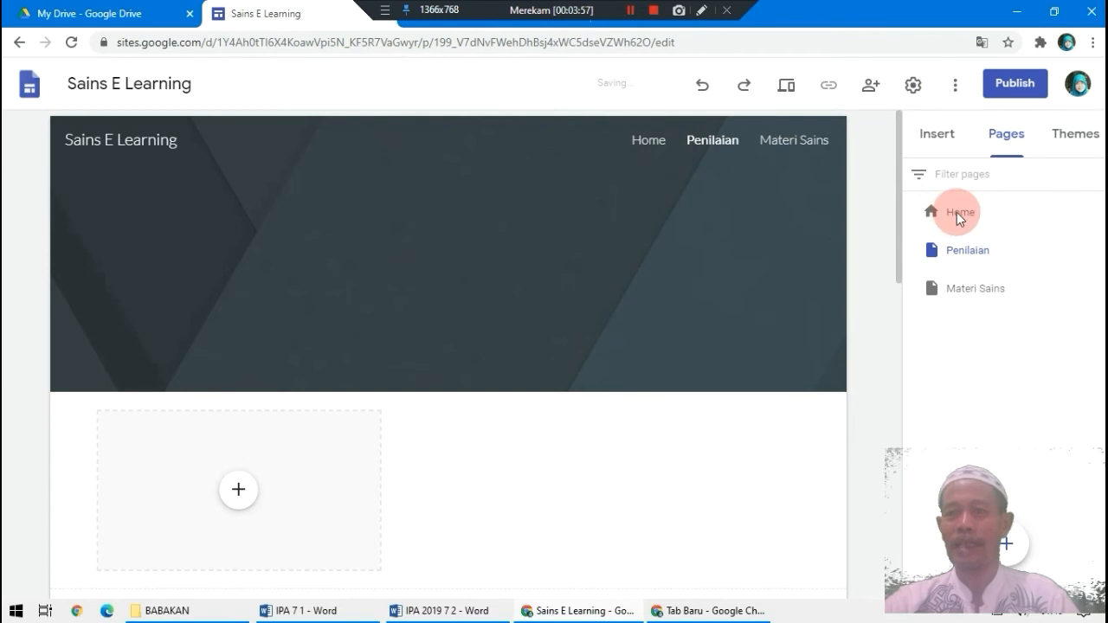
Step: Duplicate the Home page once more and name the copy "Artikel"
left_click(957, 213)
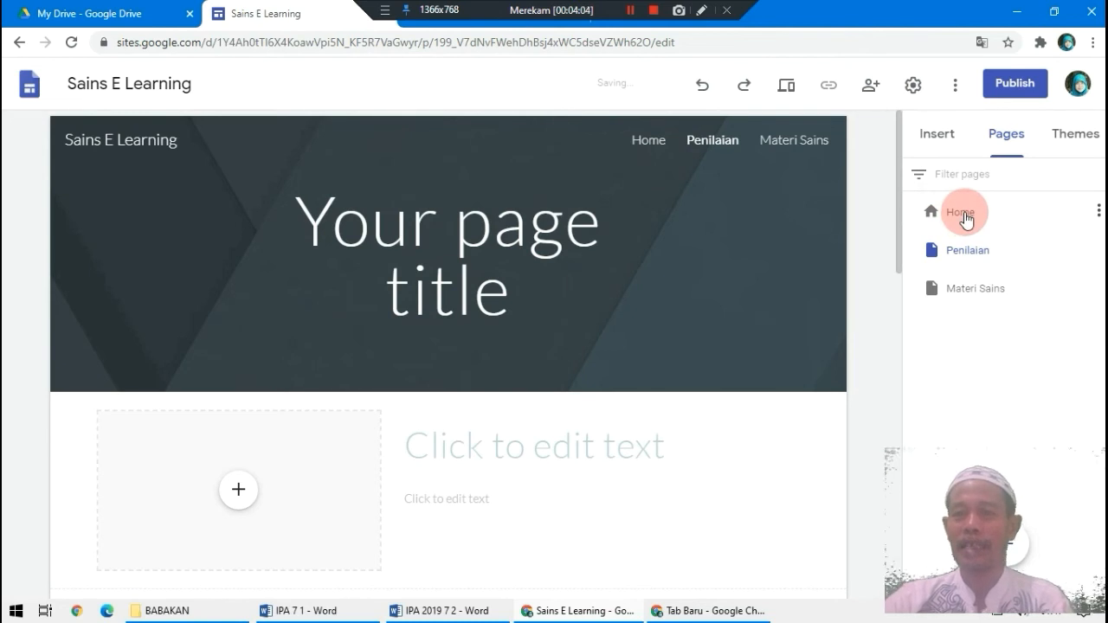
left_click(1098, 211)
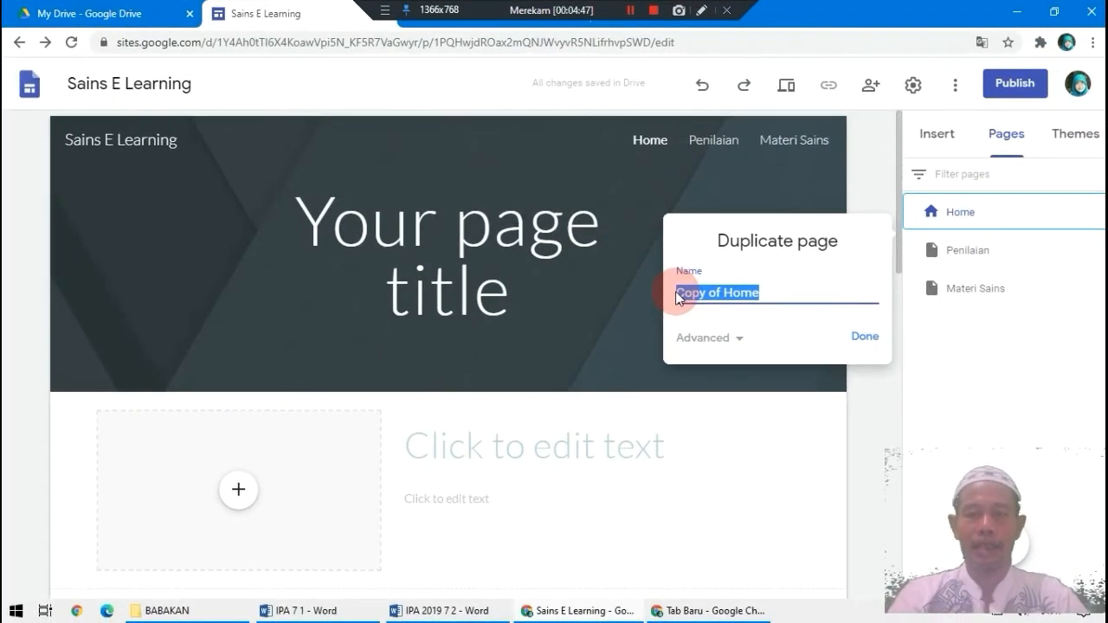
type("Artik")
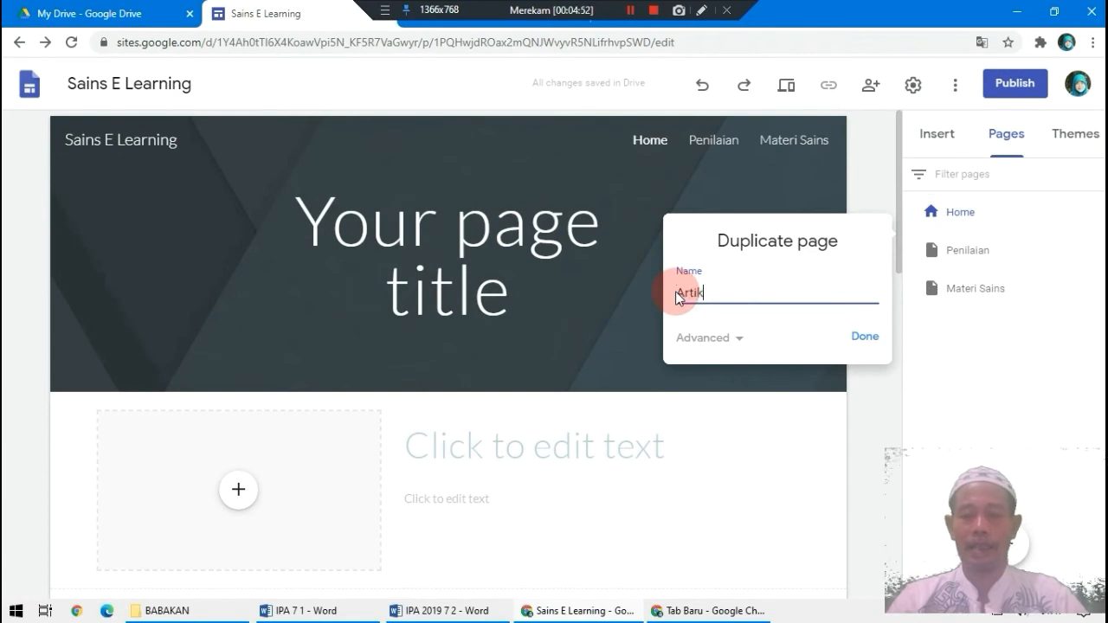
type("el")
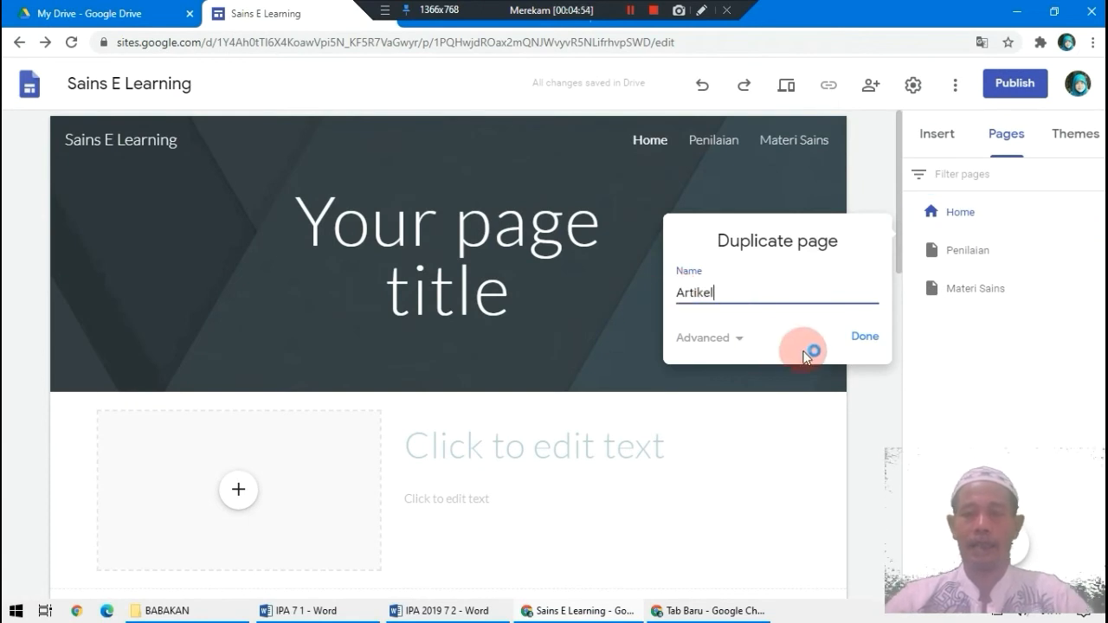
left_click(862, 343)
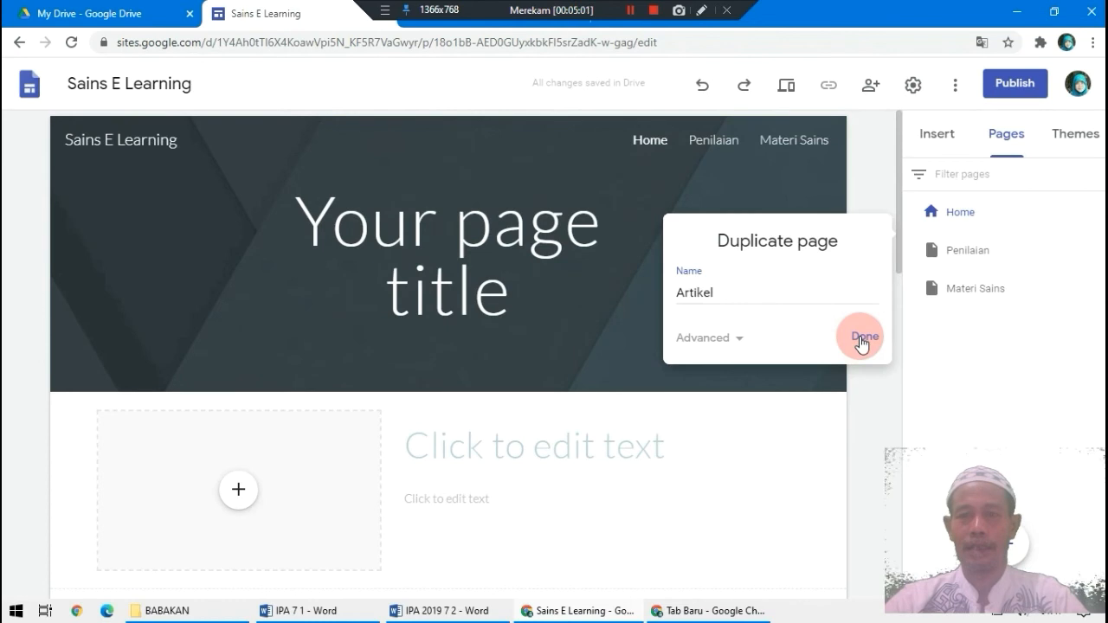
left_click(860, 339)
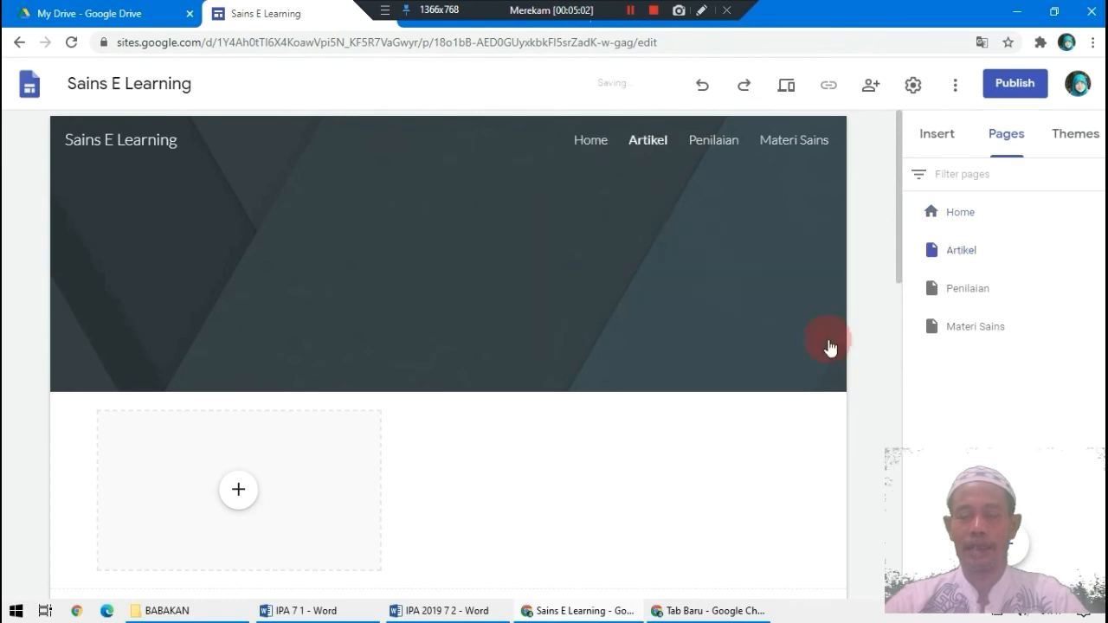
Step: Return to the Home page and duplicate it as a page named "Profil Guru"
left_click(964, 221)
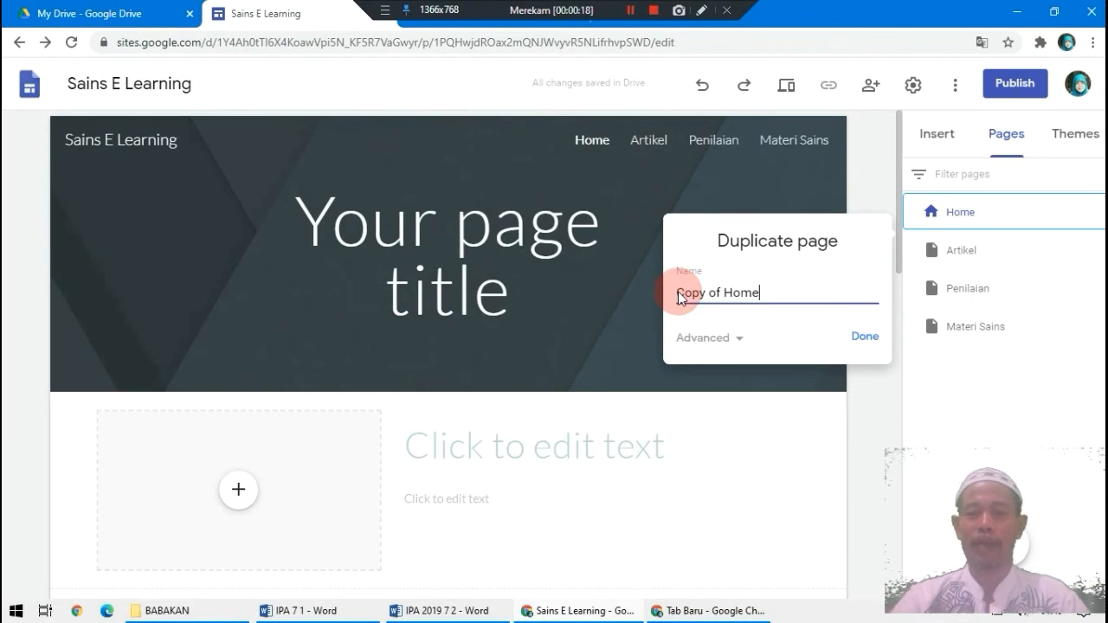
triple_click(679, 293)
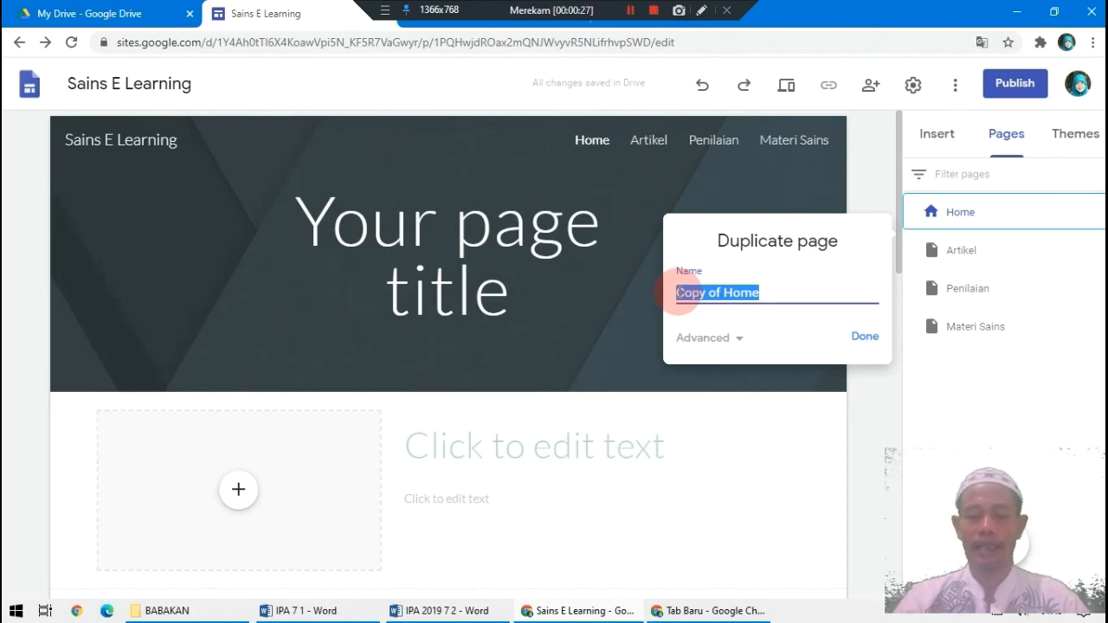
type("Profil Guru")
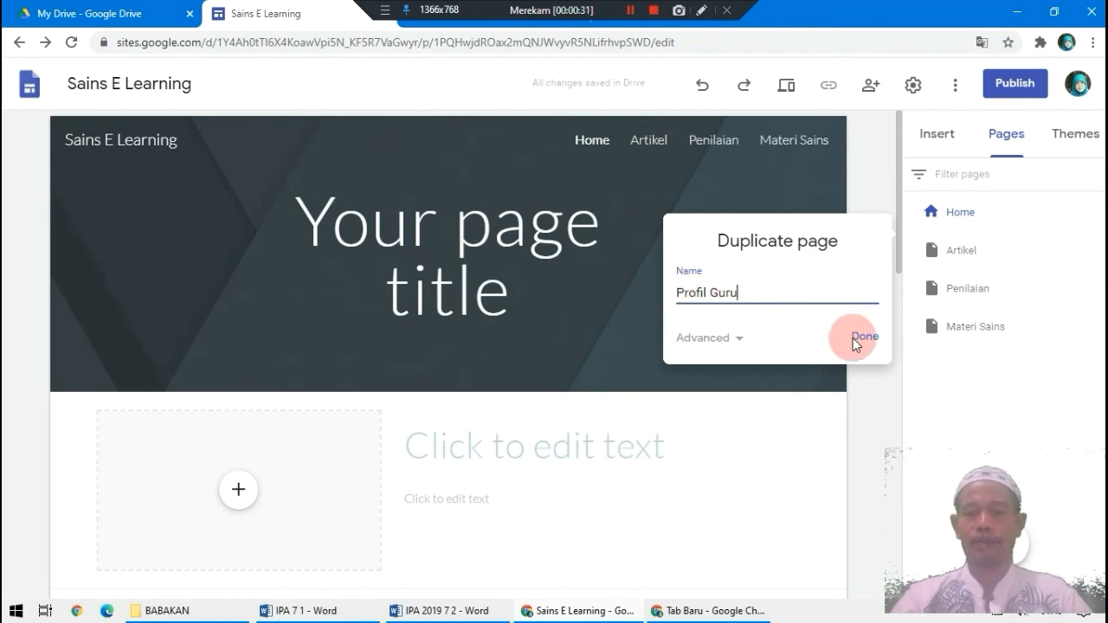
left_click(860, 338)
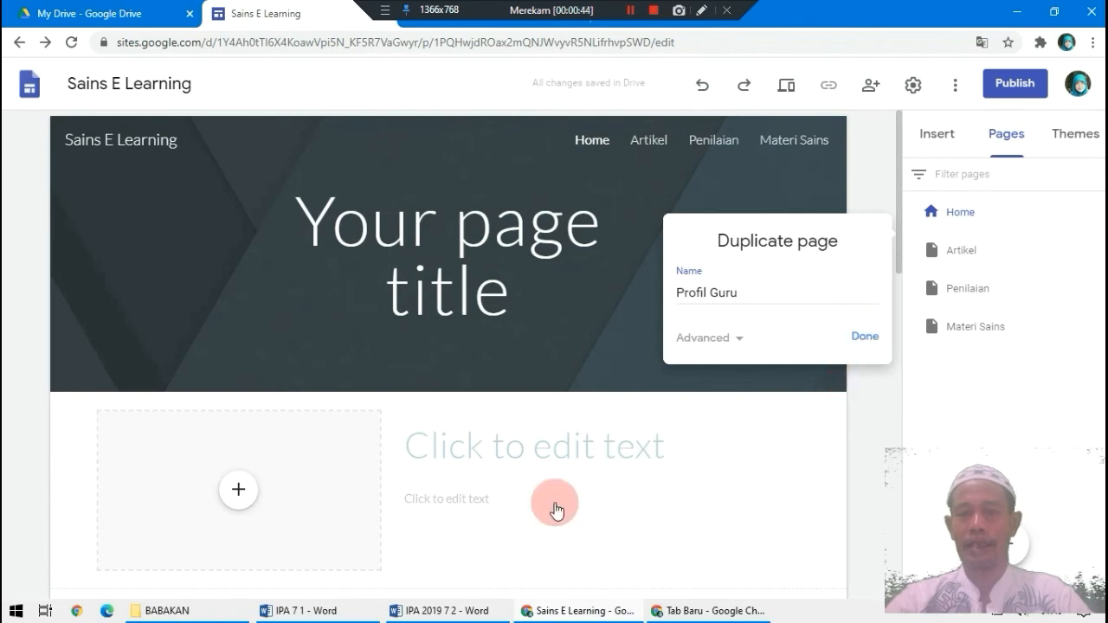
left_click(557, 461)
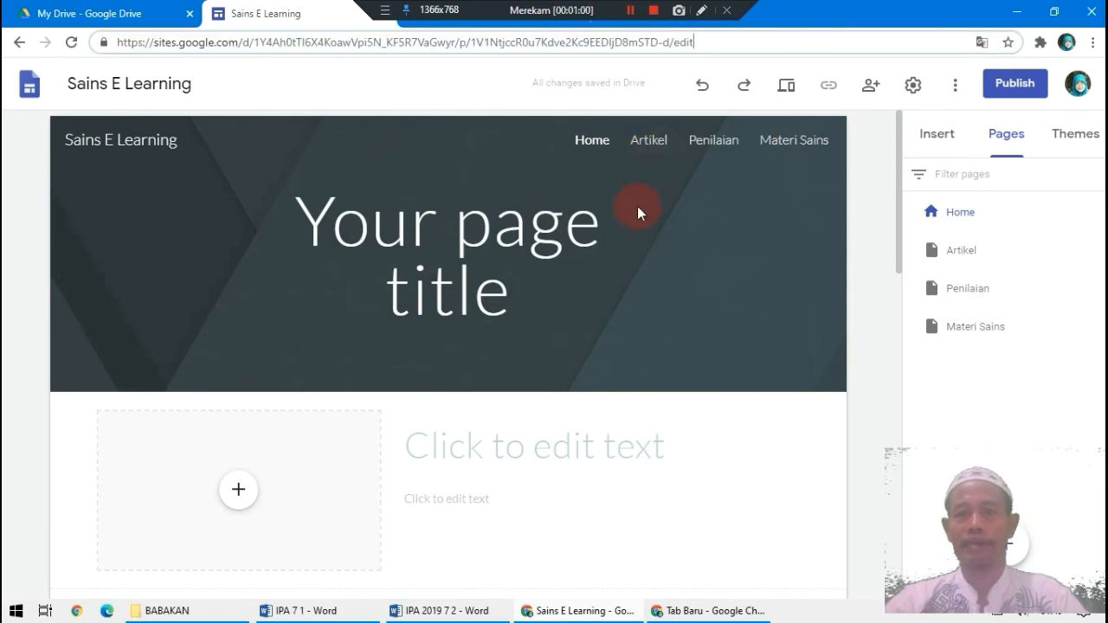
left_click(954, 216)
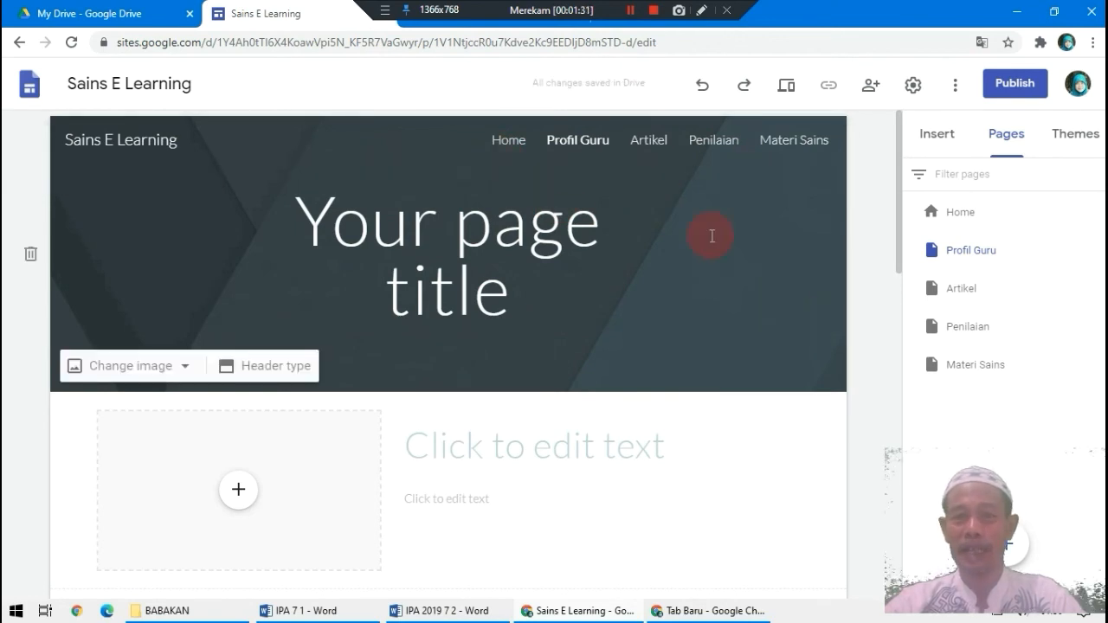
Step: Move the Materi Sains page directly below Home in the page order
left_click(968, 370)
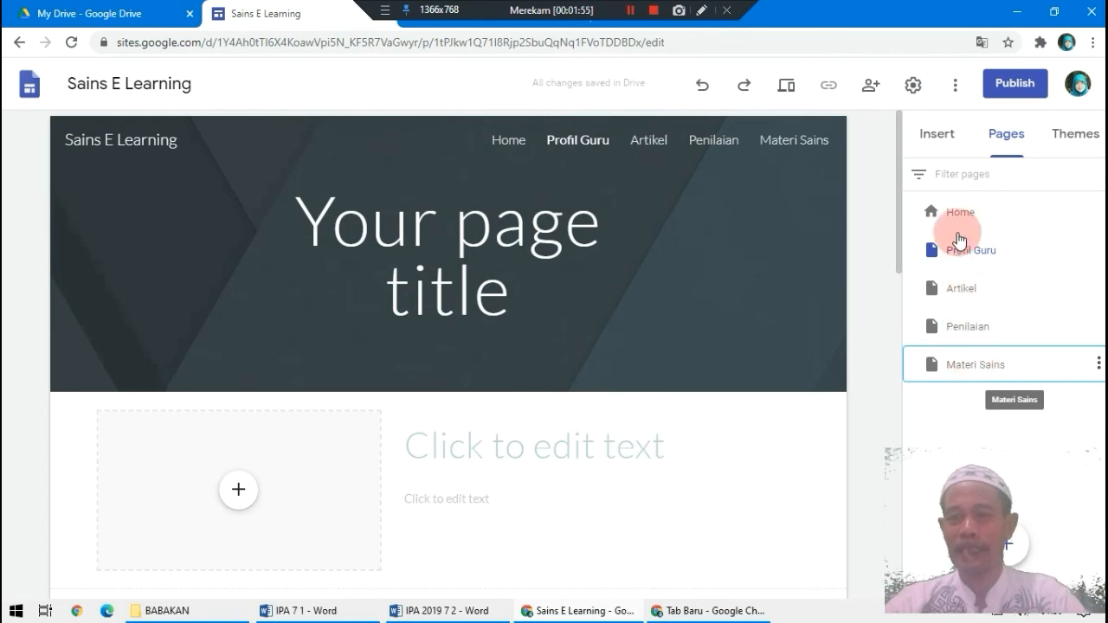
mouse_move(957, 232)
left_mouse_down()
mouse_move(959, 208)
mouse_move(962, 248)
mouse_move(972, 236)
left_mouse_up()
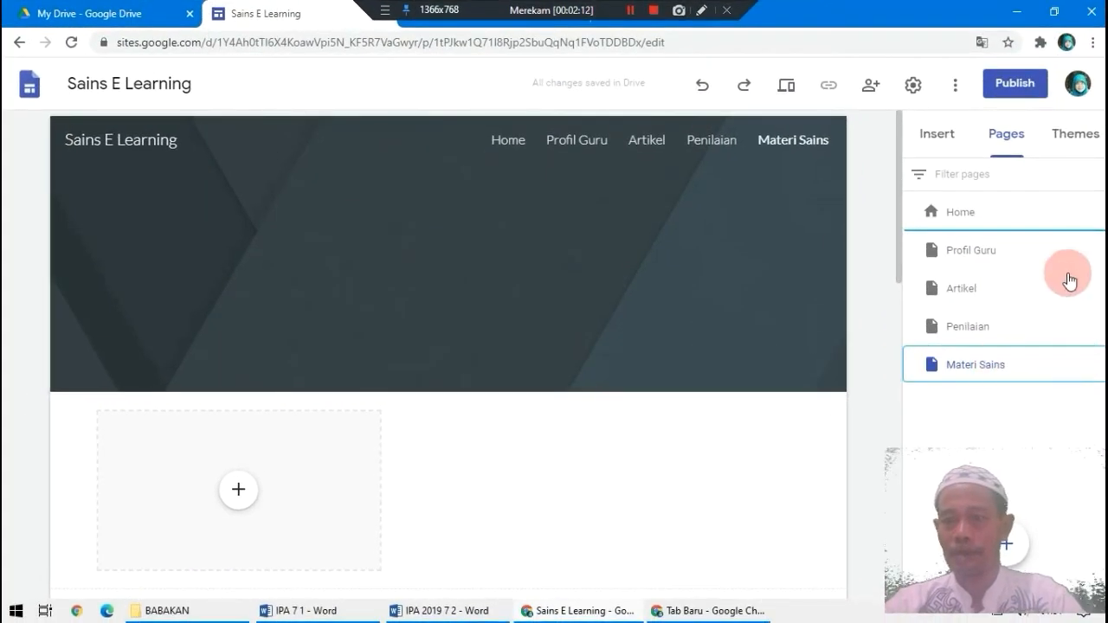
left_click_drag(1065, 236, 864, 368)
scroll(899, 406, "down", 3)
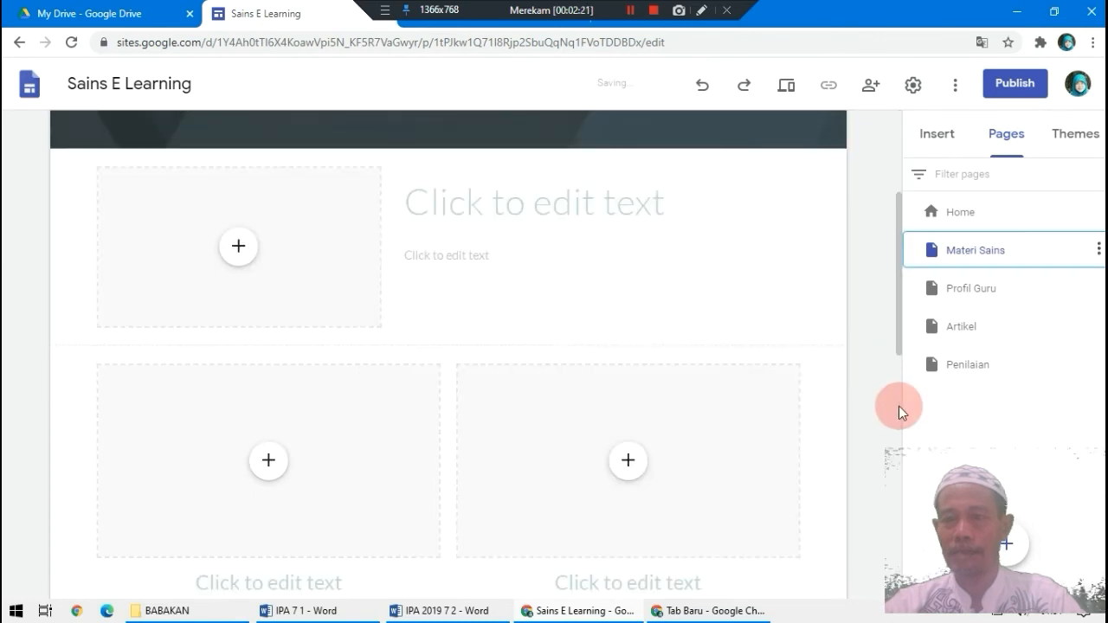
Step: Reorder the pages so that Penilaian follows Materi Sains and Profil Guru comes last, after Artikel
left_click(983, 368)
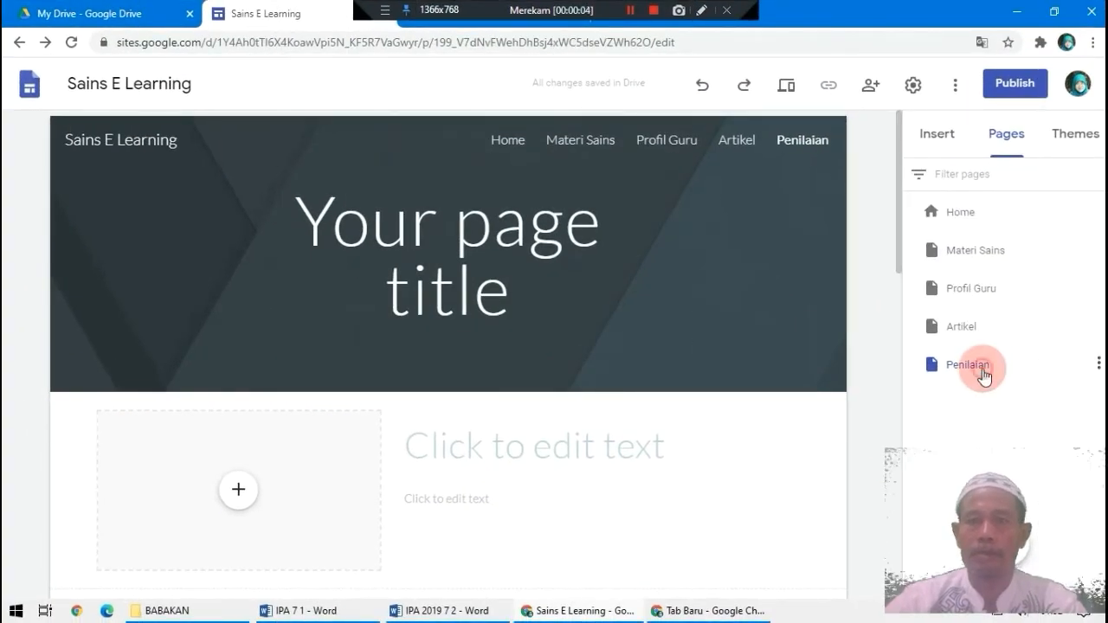
left_click_drag(984, 344, 981, 273)
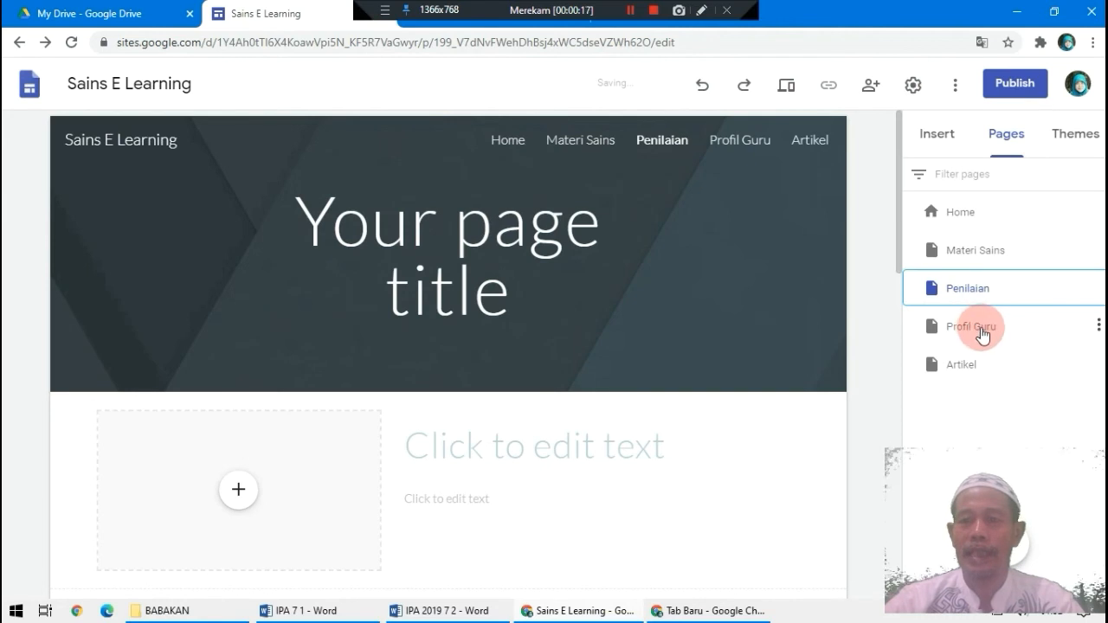
left_click(983, 333)
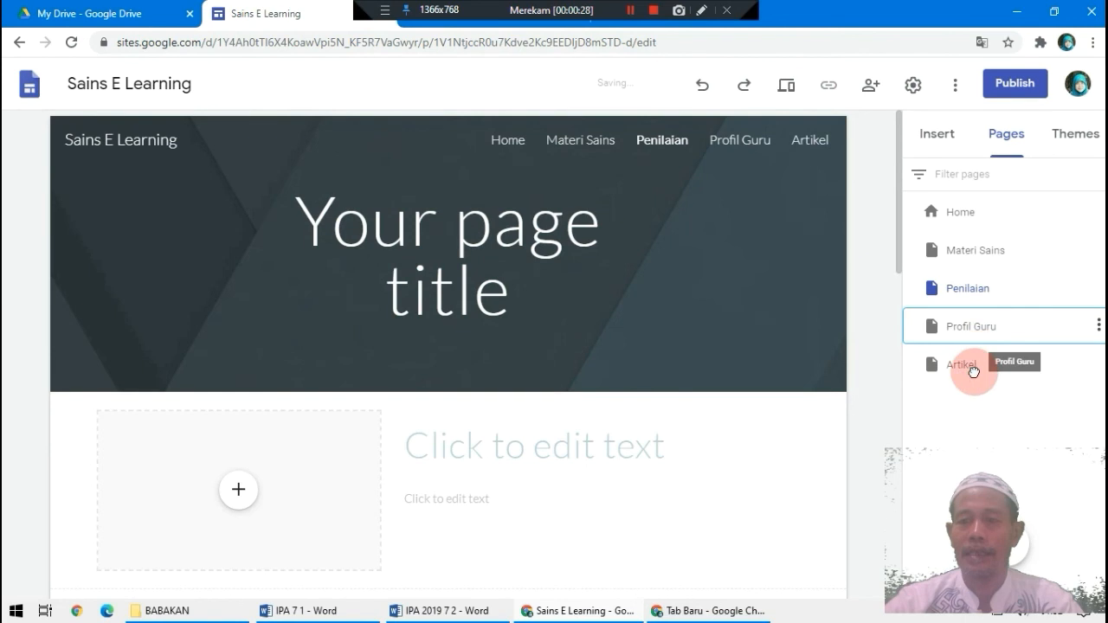
left_click(953, 327)
left_click_drag(952, 357, 950, 390)
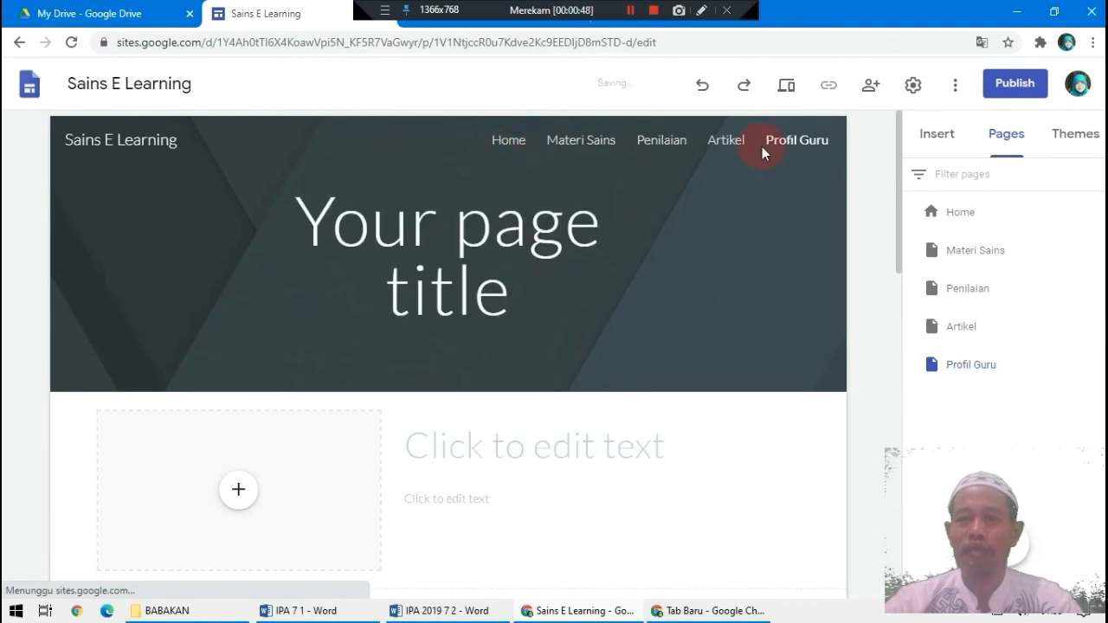
Step: Open the Materi Sains page and add a subpage named "Kelas 7 smt 1" under it
left_click(581, 142)
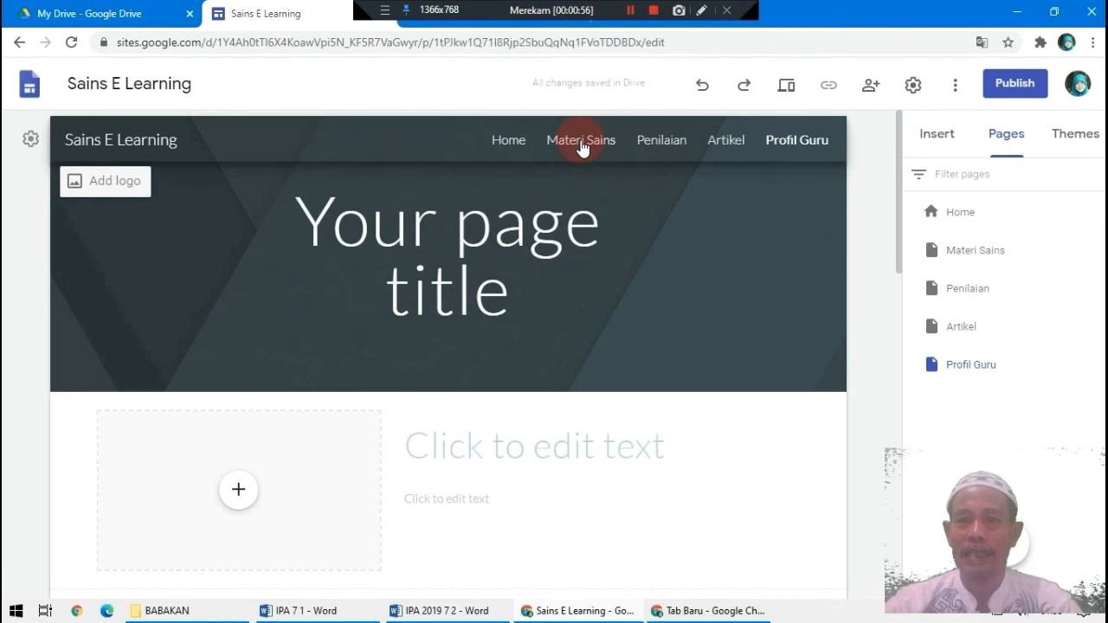
left_click(958, 258)
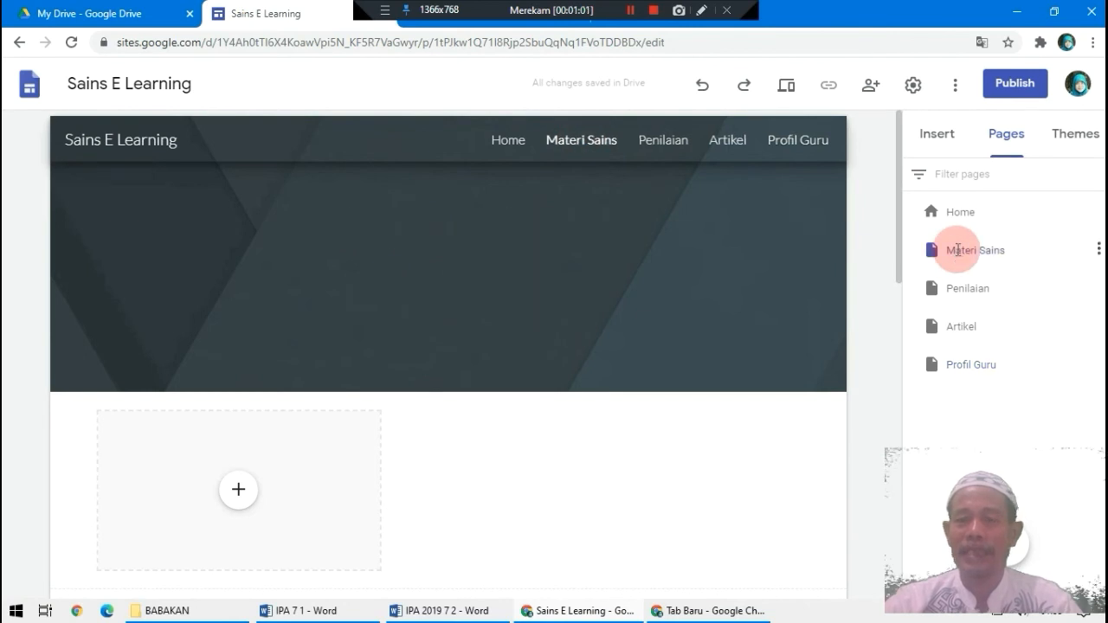
double_click(996, 248)
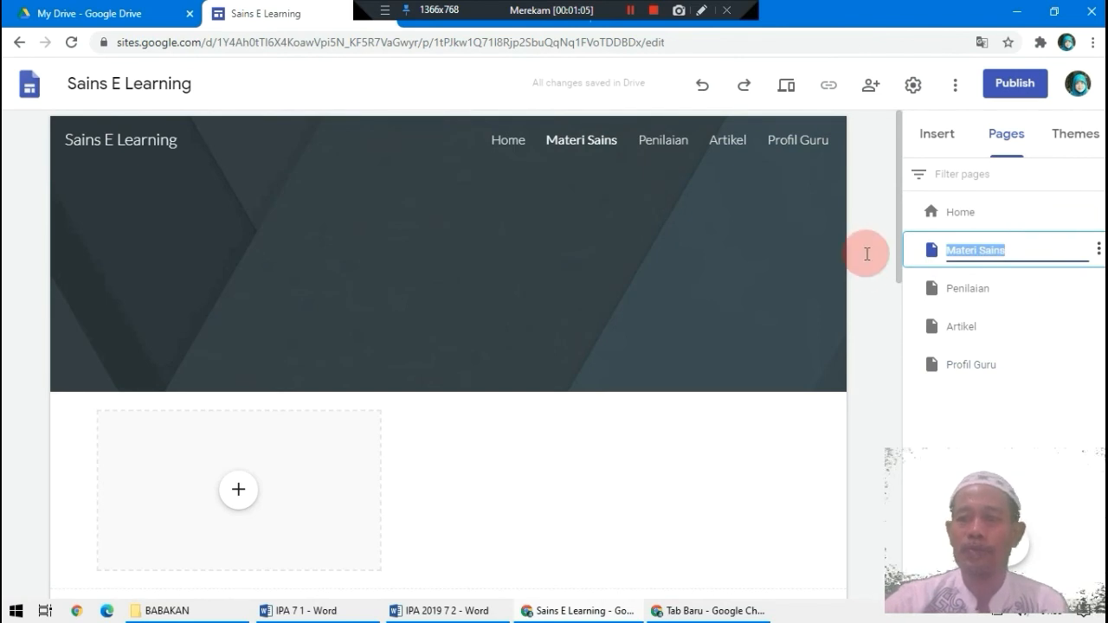
left_click(1098, 252)
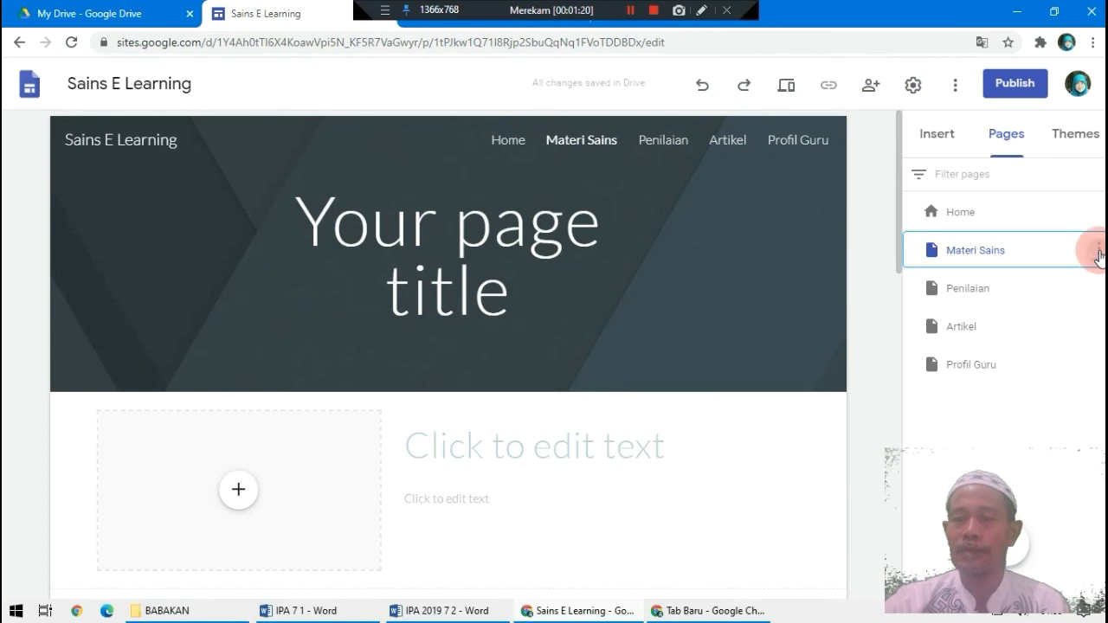
left_click(1098, 251)
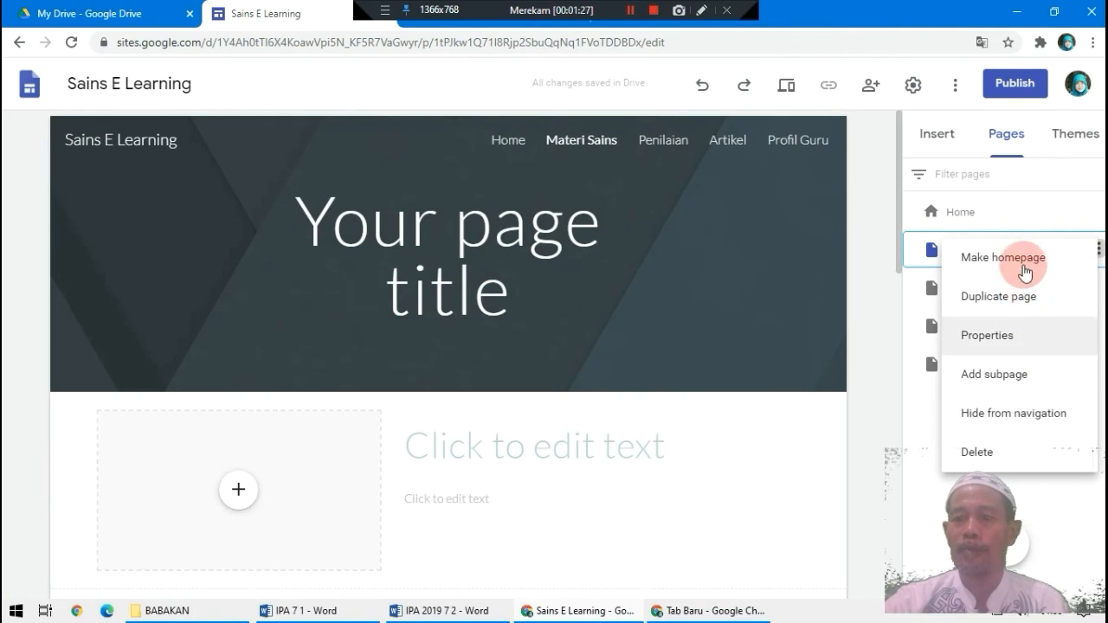
left_click(1021, 377)
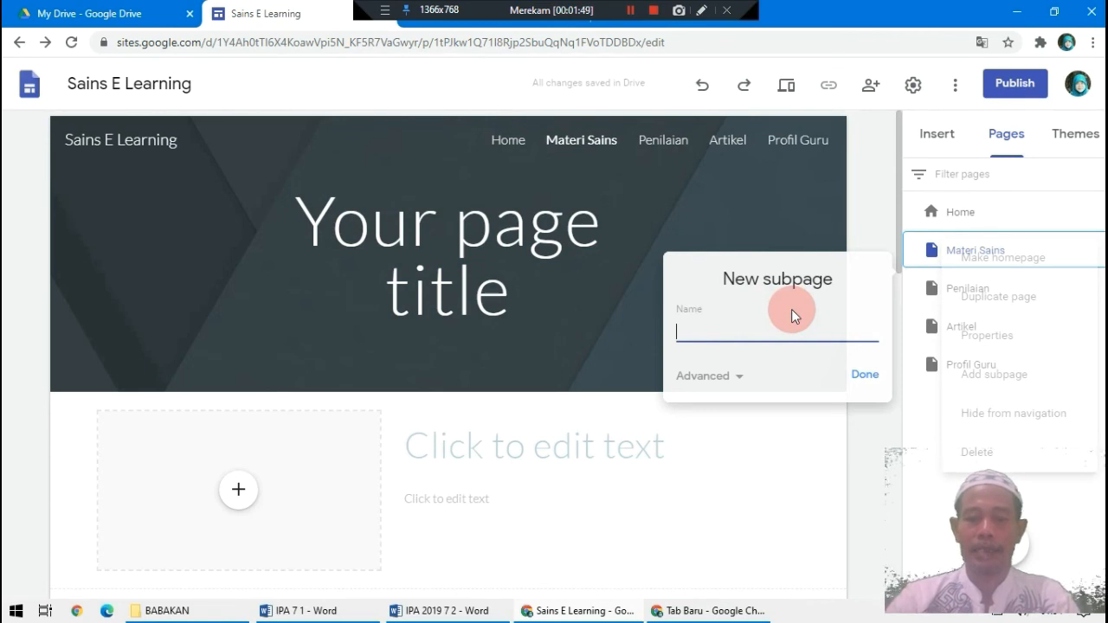
type("Kelas")
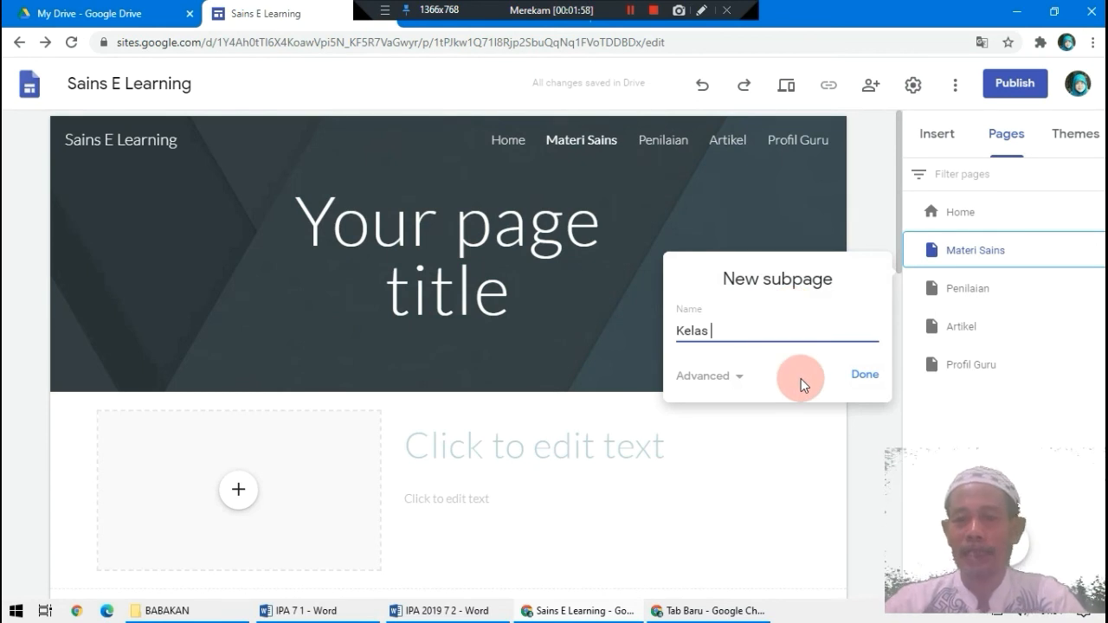
type("7 smt 1")
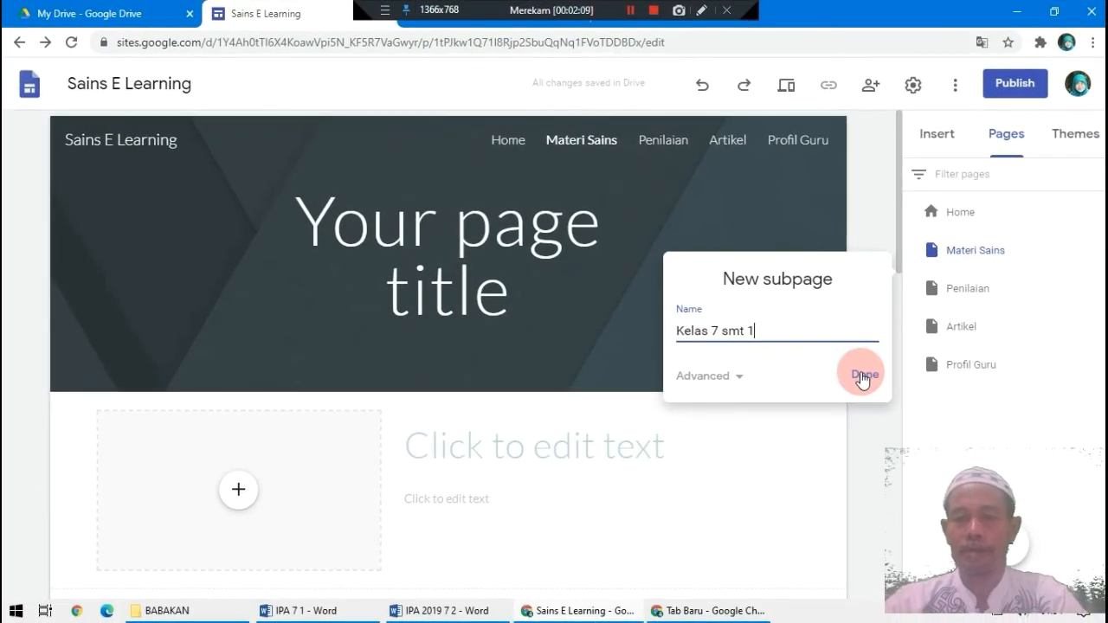
left_click(854, 433)
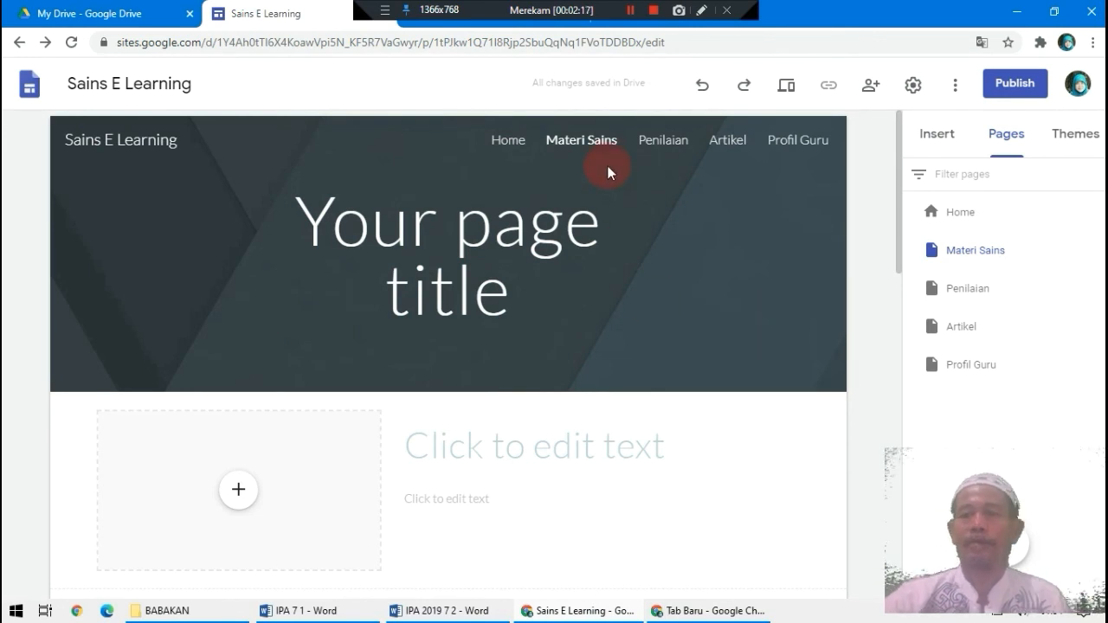
Step: Add a second subpage named "Kelas 7 smt 2" under Materi Sains
left_click(1098, 251)
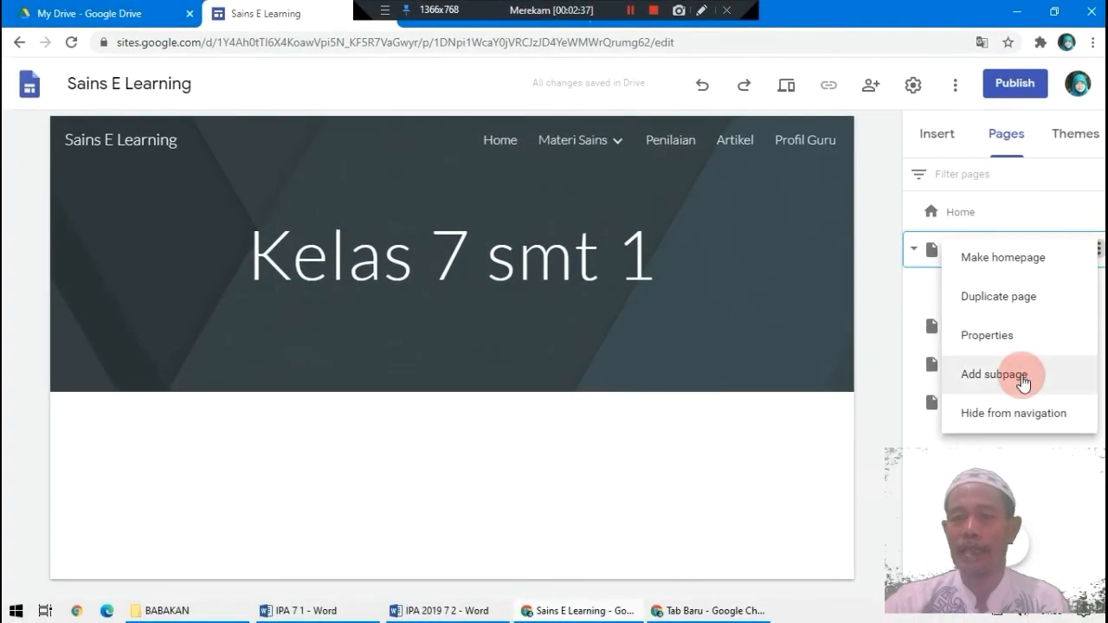
left_click(1029, 383)
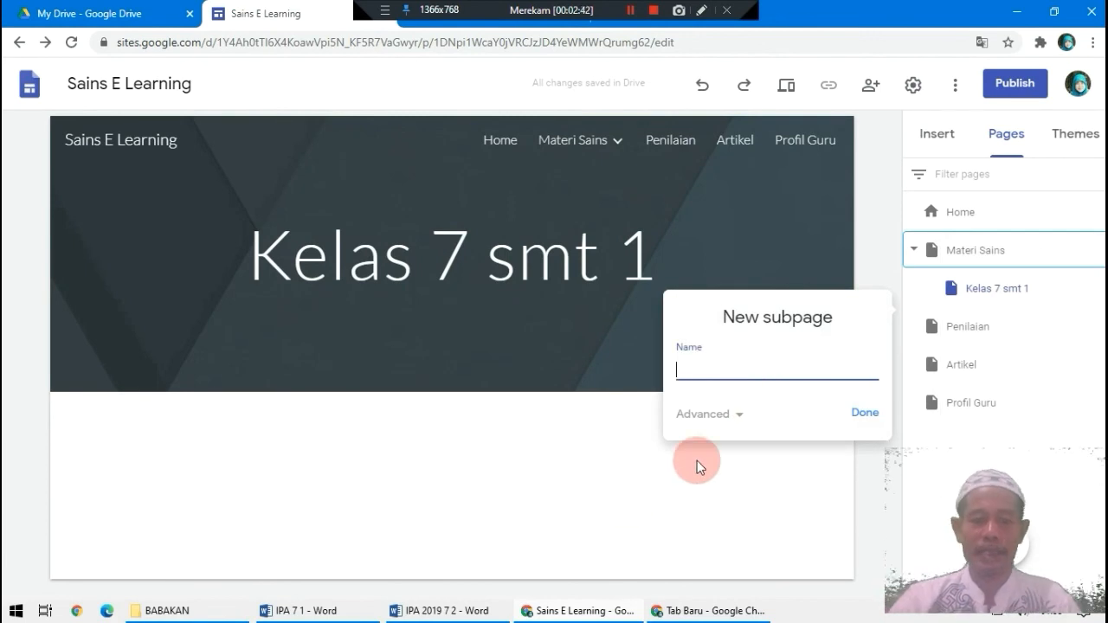
type("Ke")
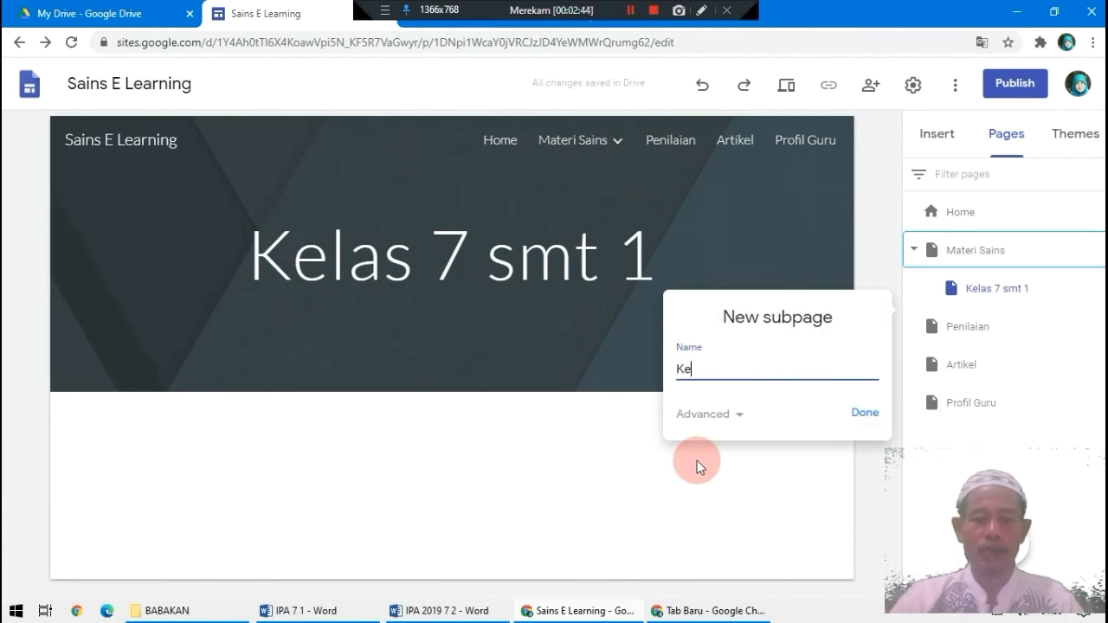
type("las 7 smt 2")
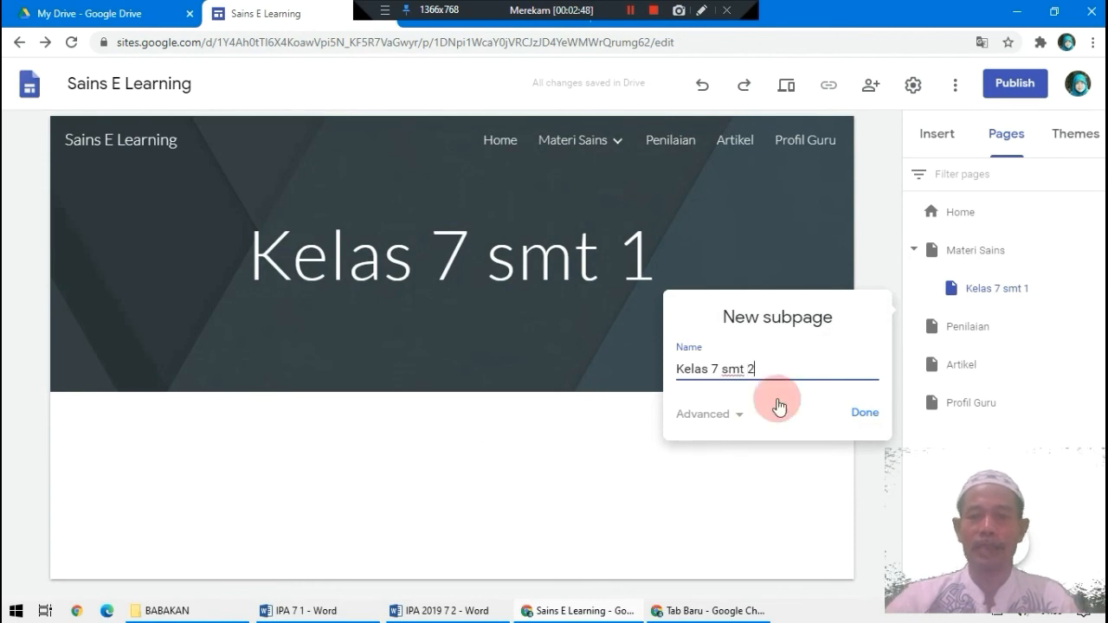
left_click(863, 414)
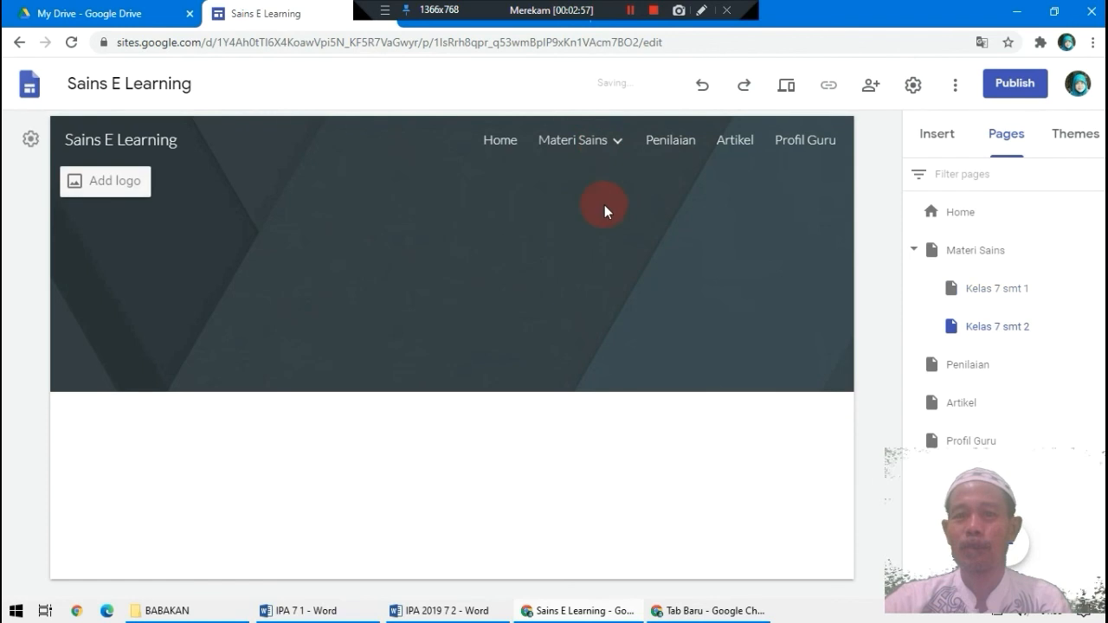
Step: Check the Materi Sains subpages in the site's navigation and open the Penilaian page
mouse_move(544, 140)
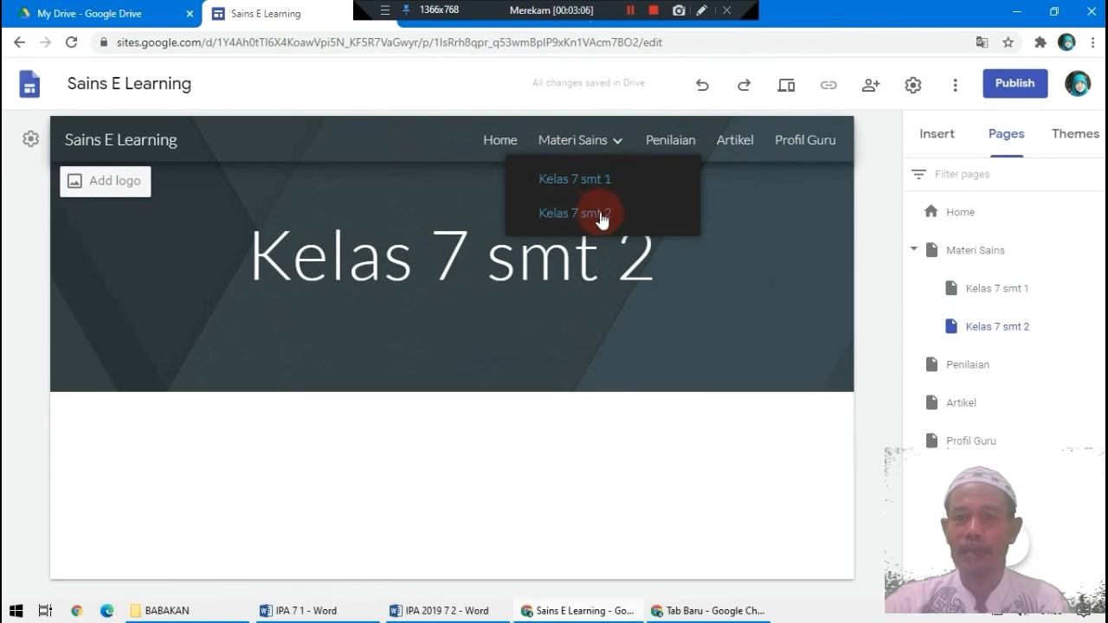
left_click(672, 146)
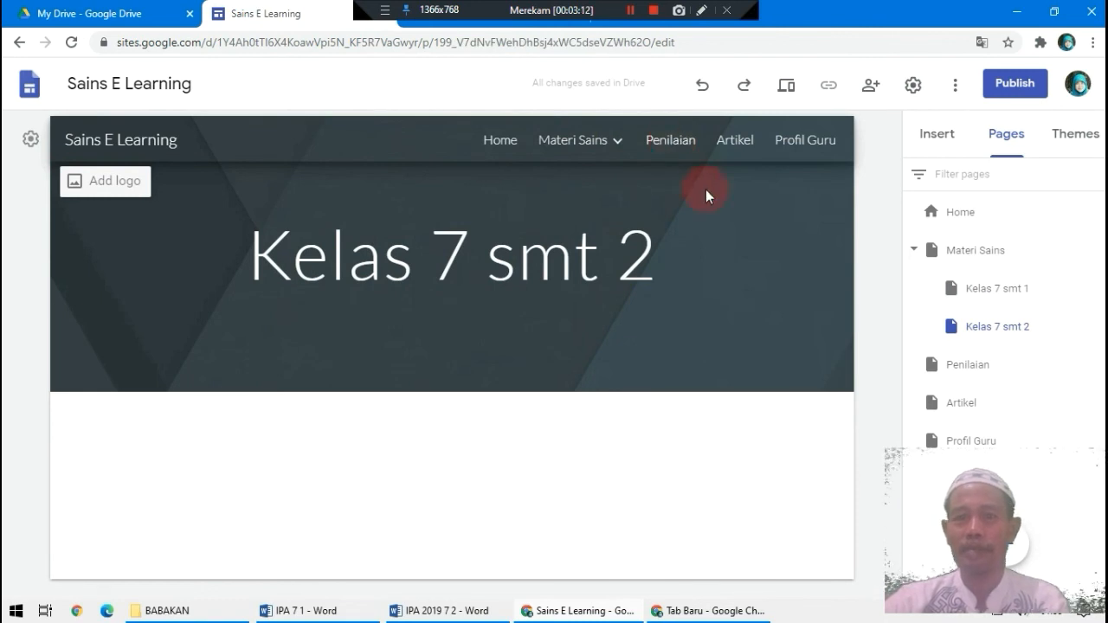
Step: Open the Penilaian page and add a subpage named "Semester 1" under it
left_click(981, 368)
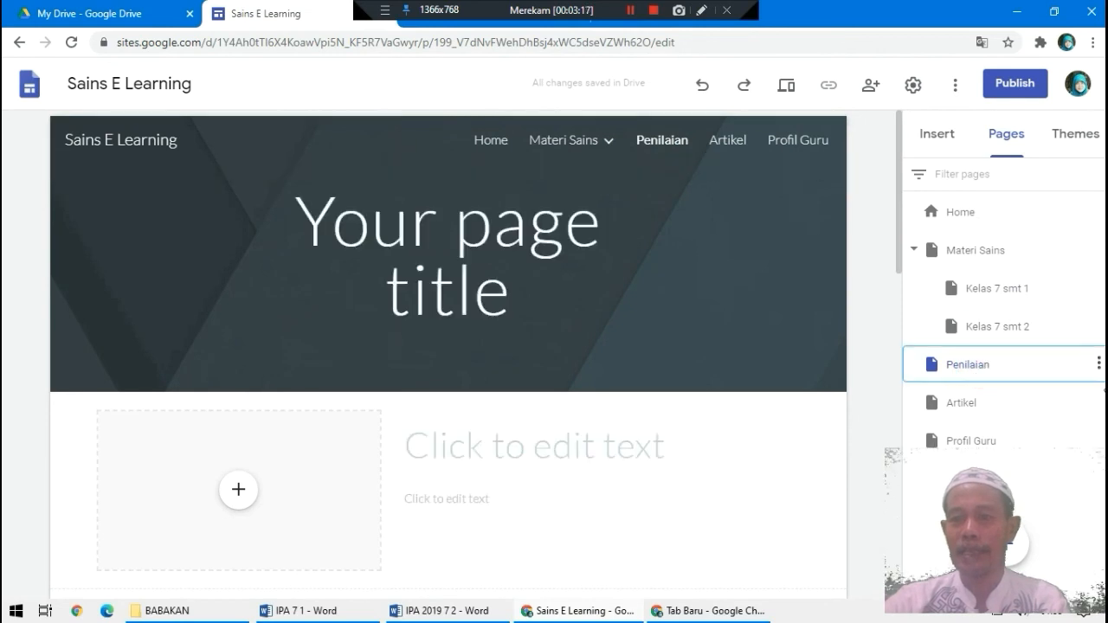
left_click(1098, 363)
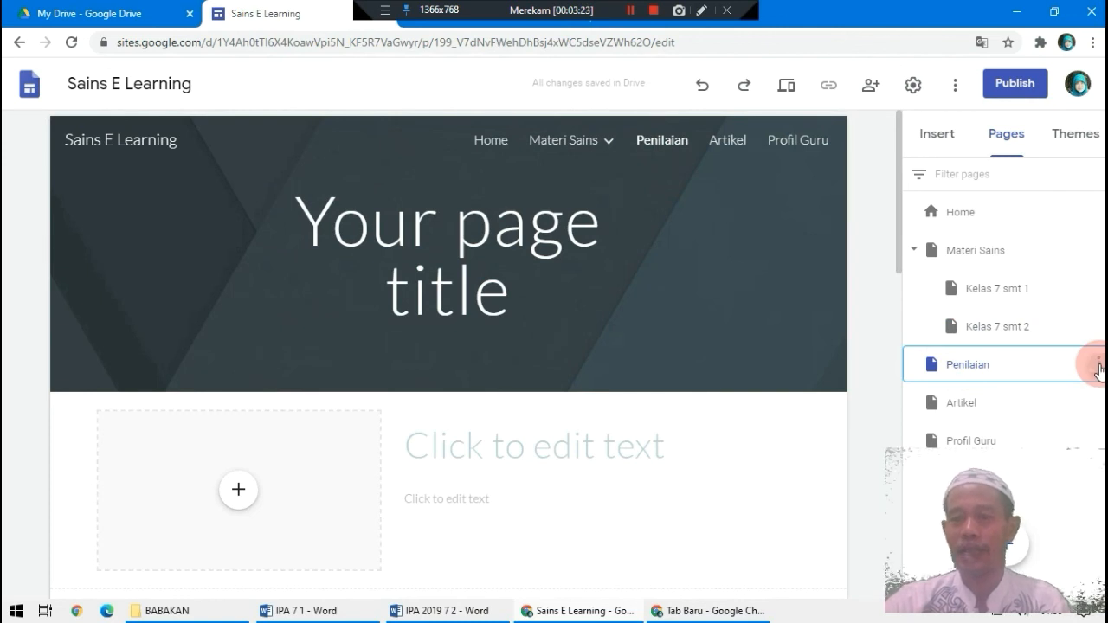
left_click(1097, 369)
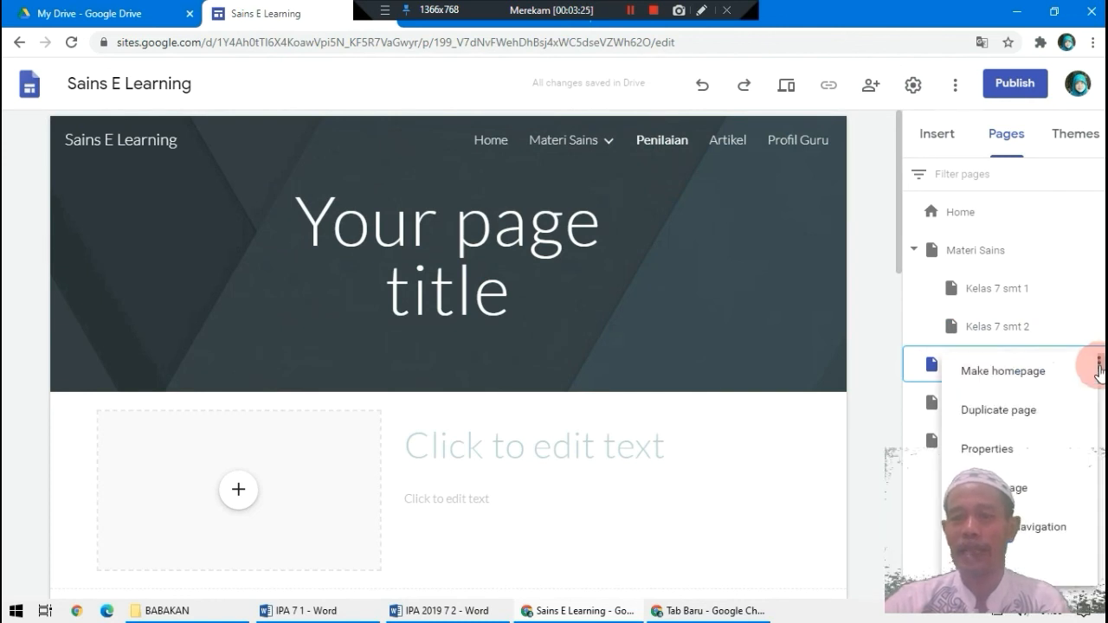
left_click(1037, 489)
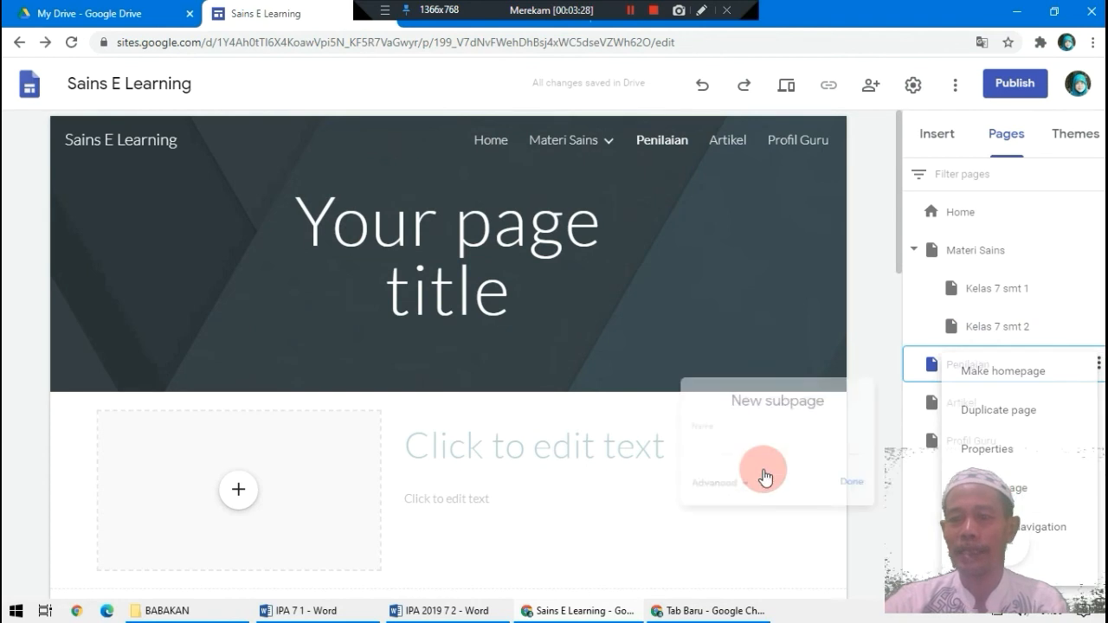
left_click(708, 443)
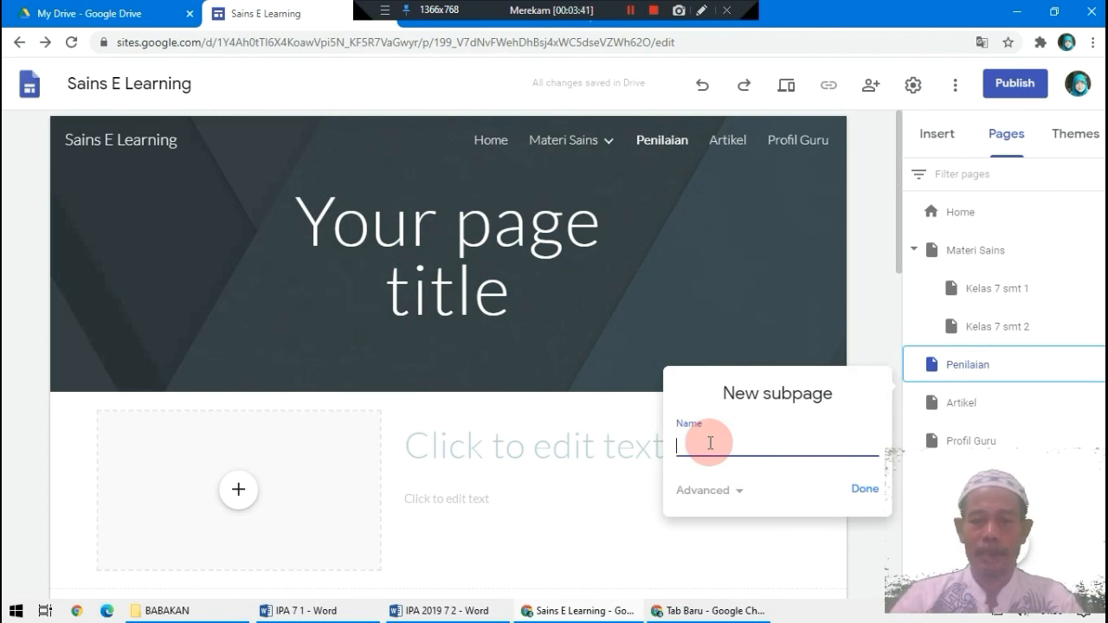
type("Semester 1")
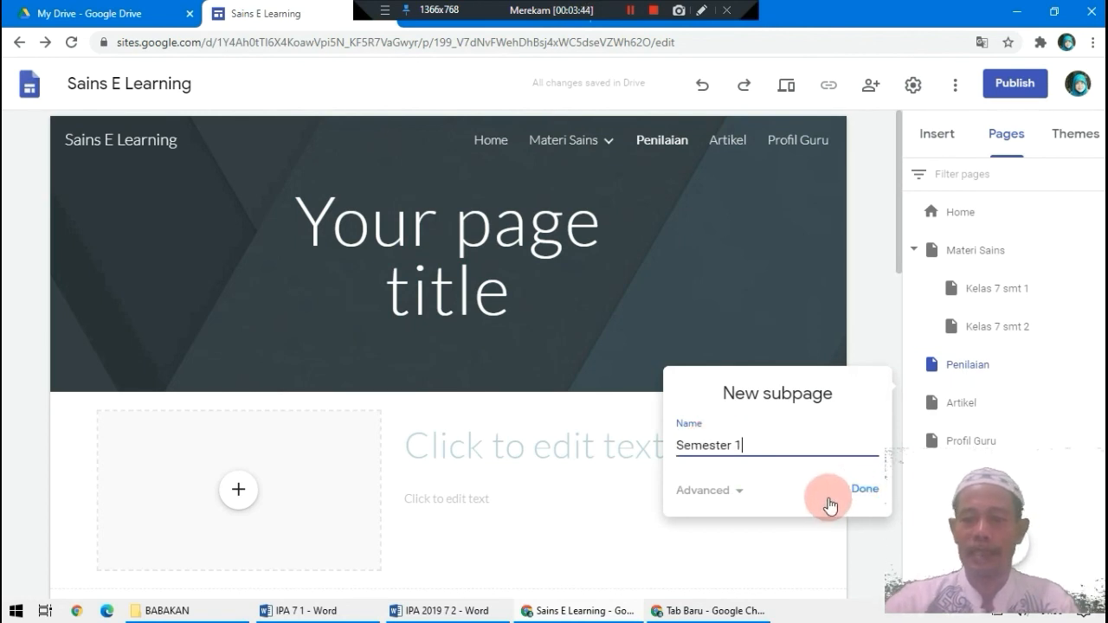
key("Return")
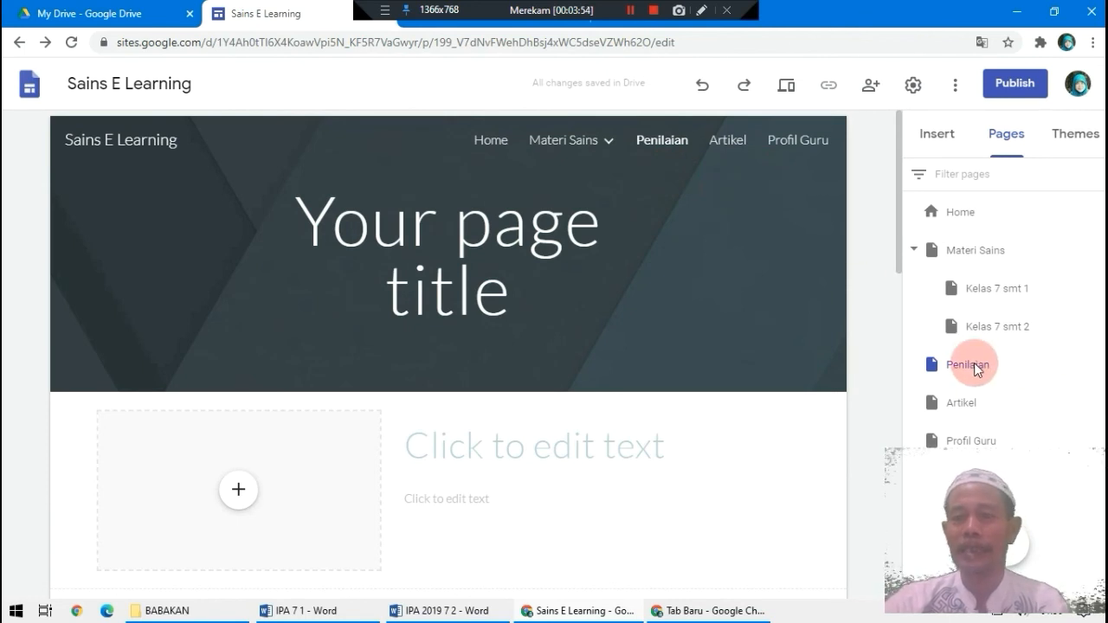
Step: Open the Home page for editing and show the available site themes
left_click(732, 150)
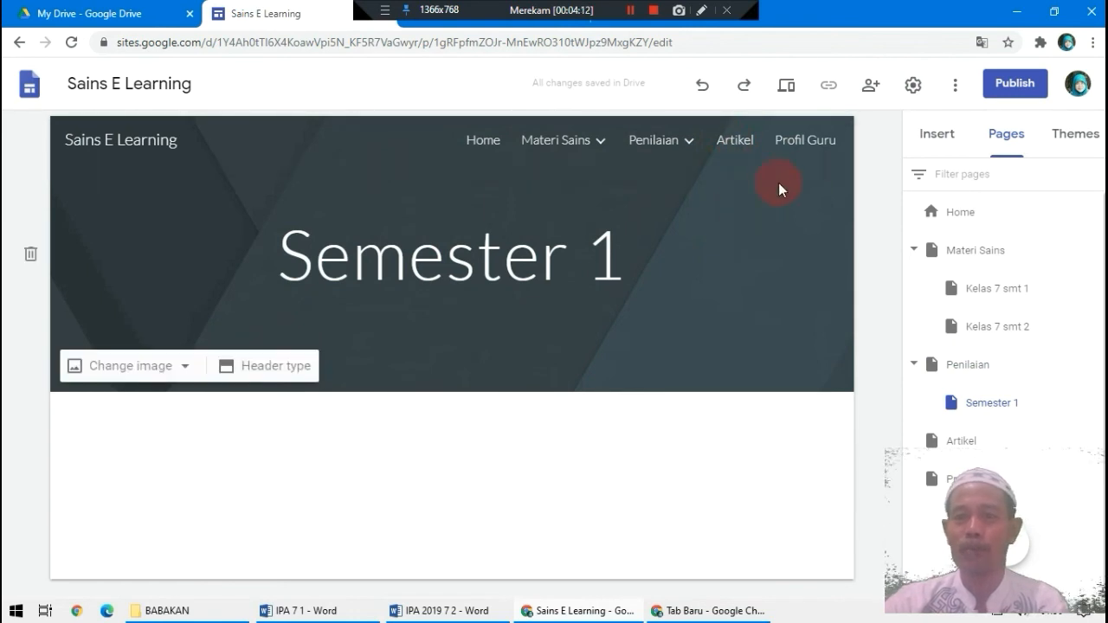
left_click(961, 217)
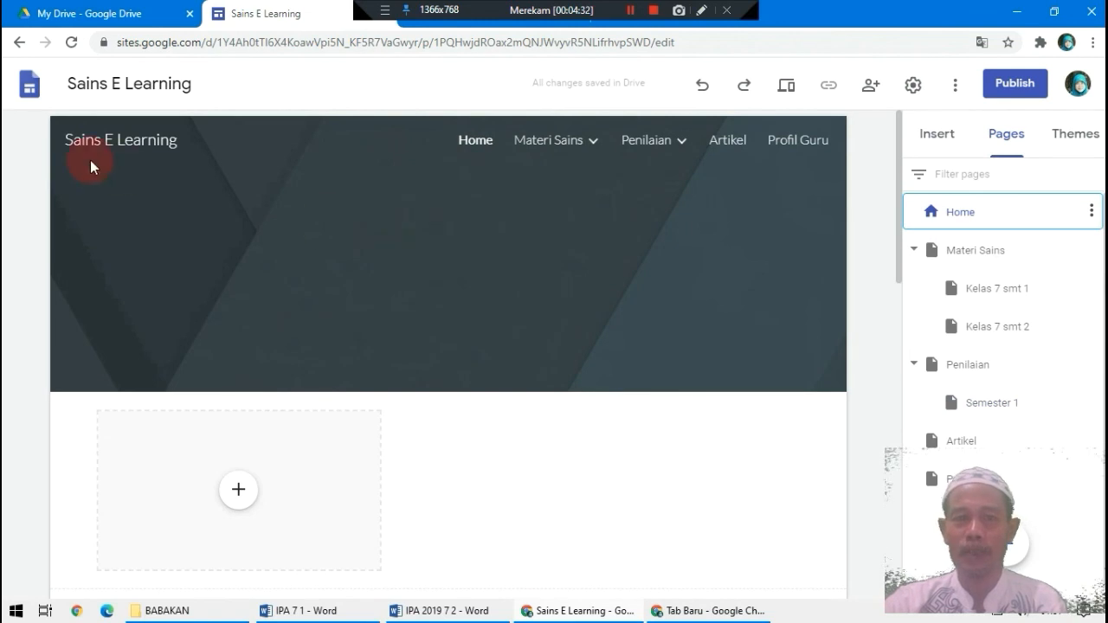
left_click(138, 158)
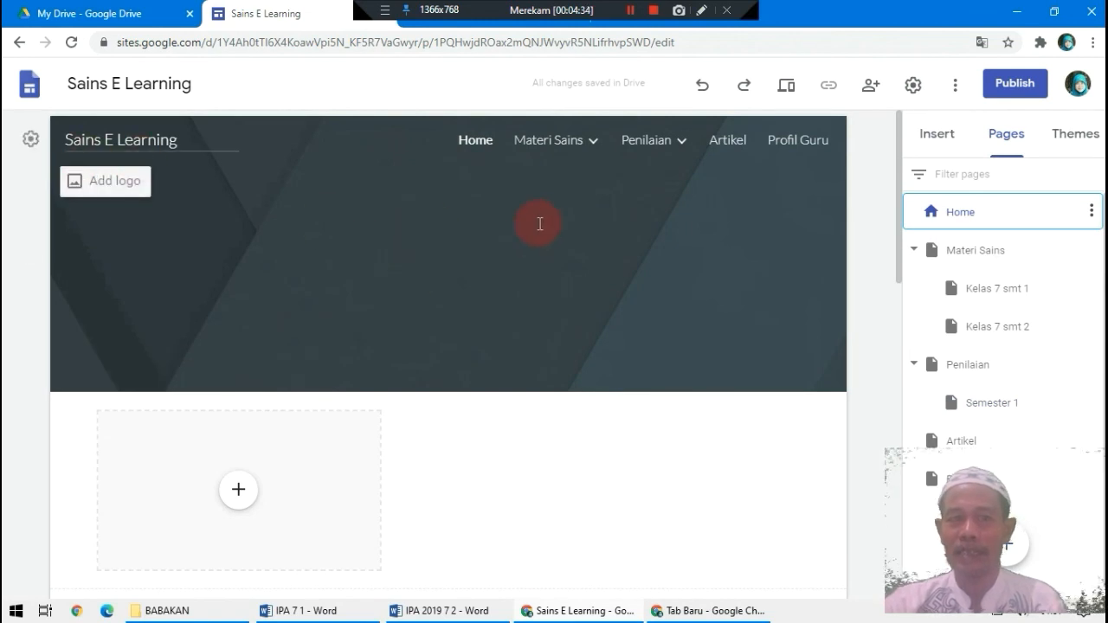
left_click(1077, 137)
left_click(1081, 139)
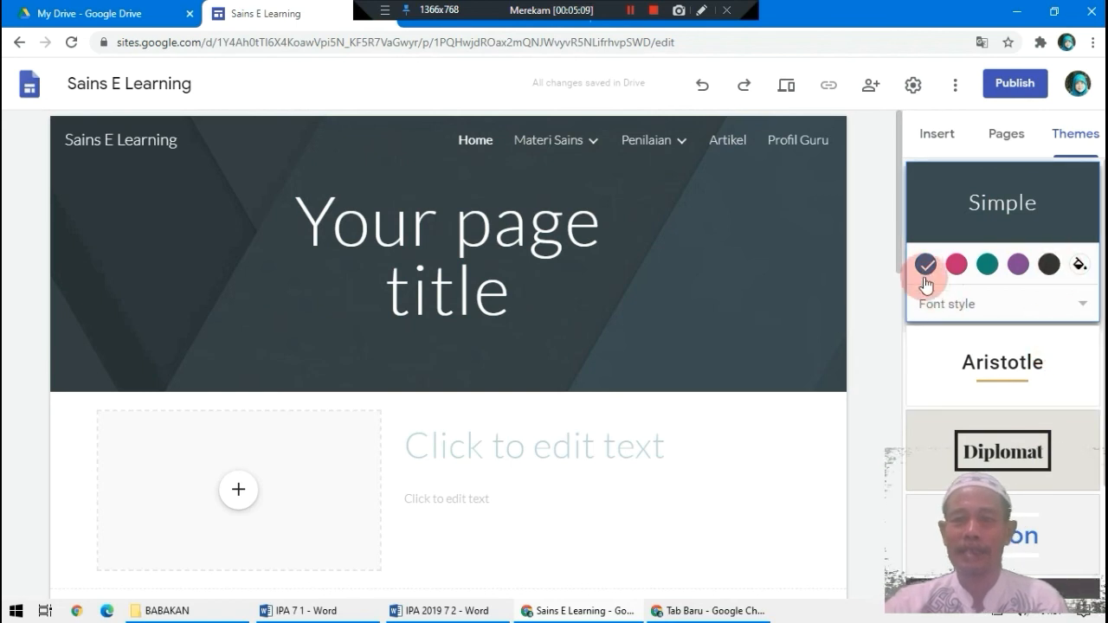
Step: Replace the placeholder title in the Home page header with "Selamat Datang Di"
left_click(640, 278)
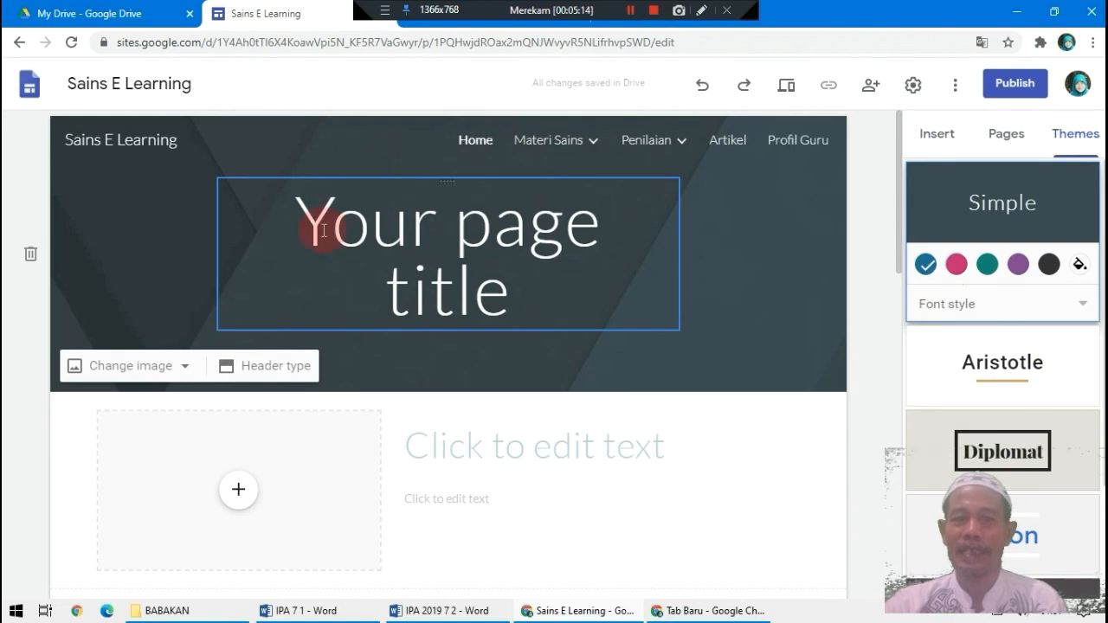
left_click(317, 222)
left_click_drag(317, 222, 521, 300)
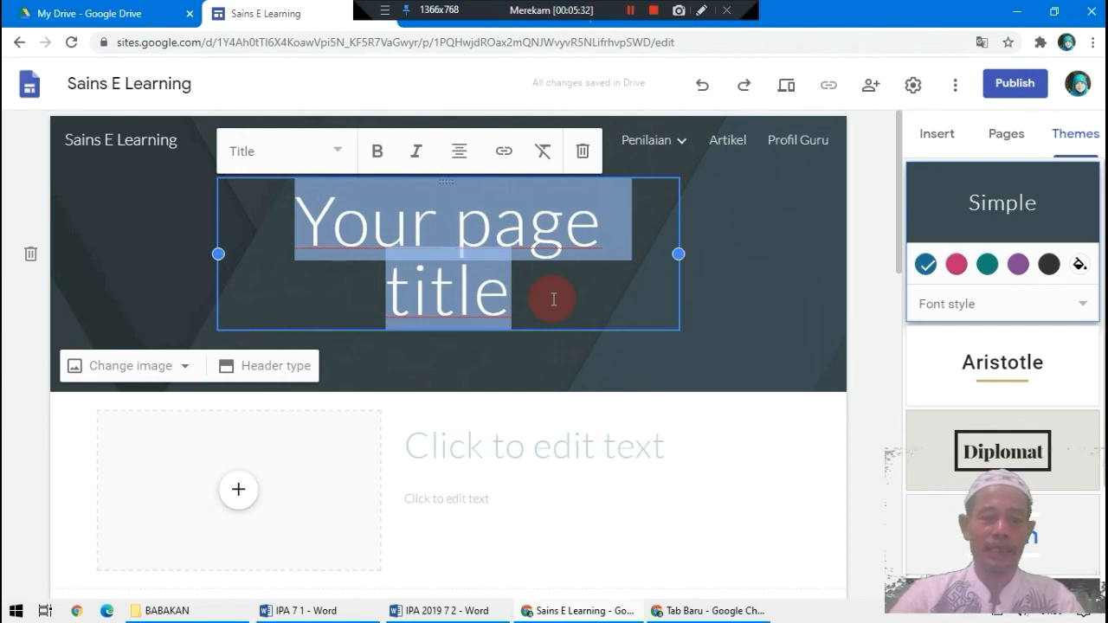
type("S")
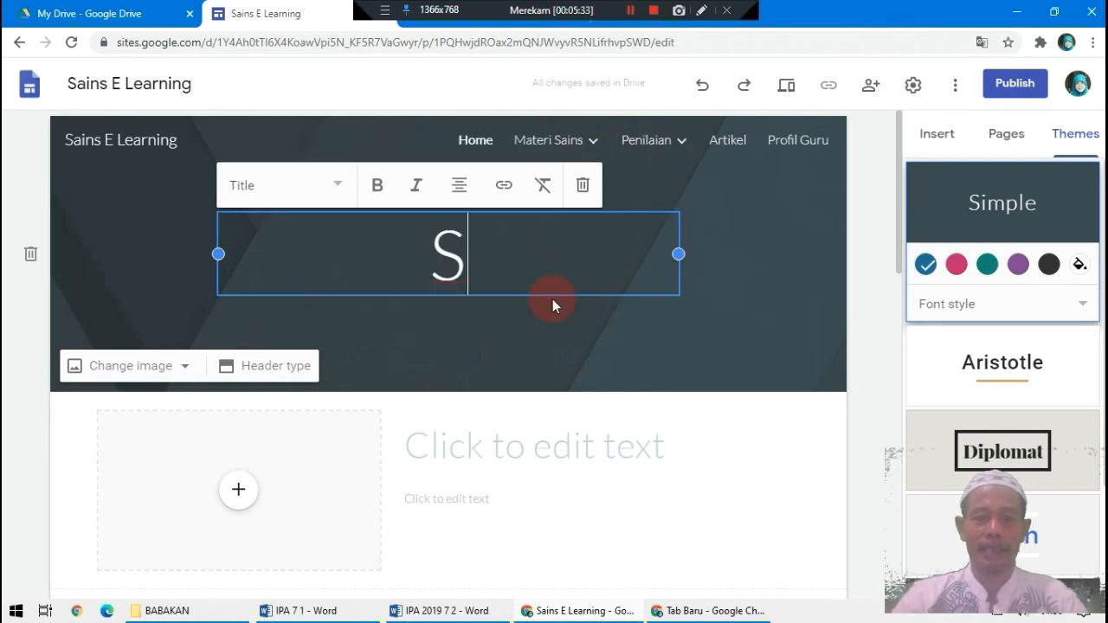
type("elamat")
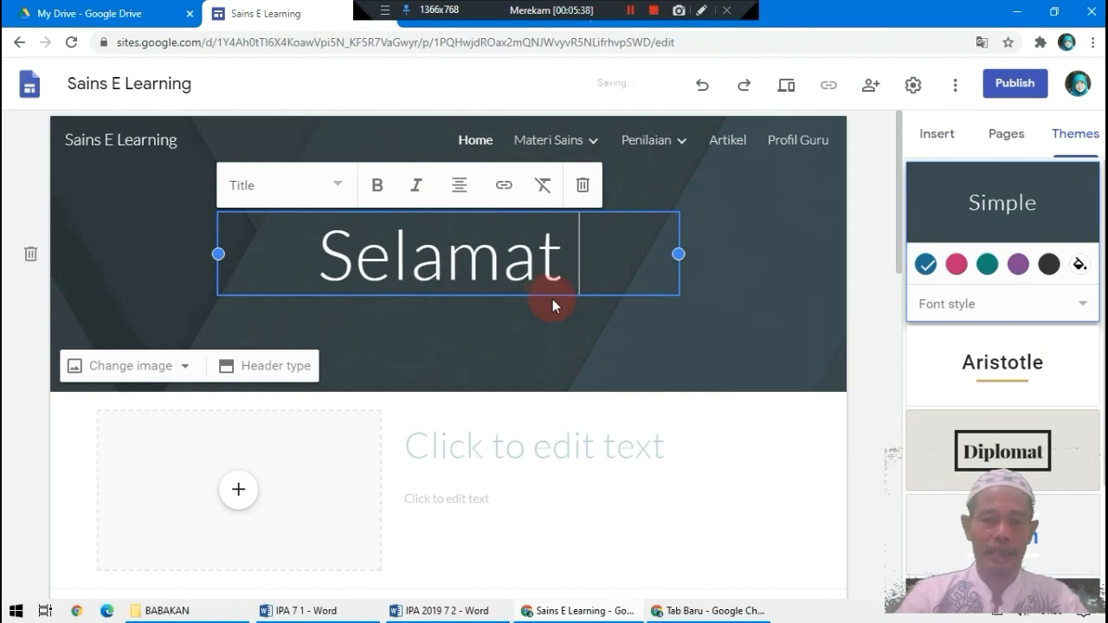
type(" Datang")
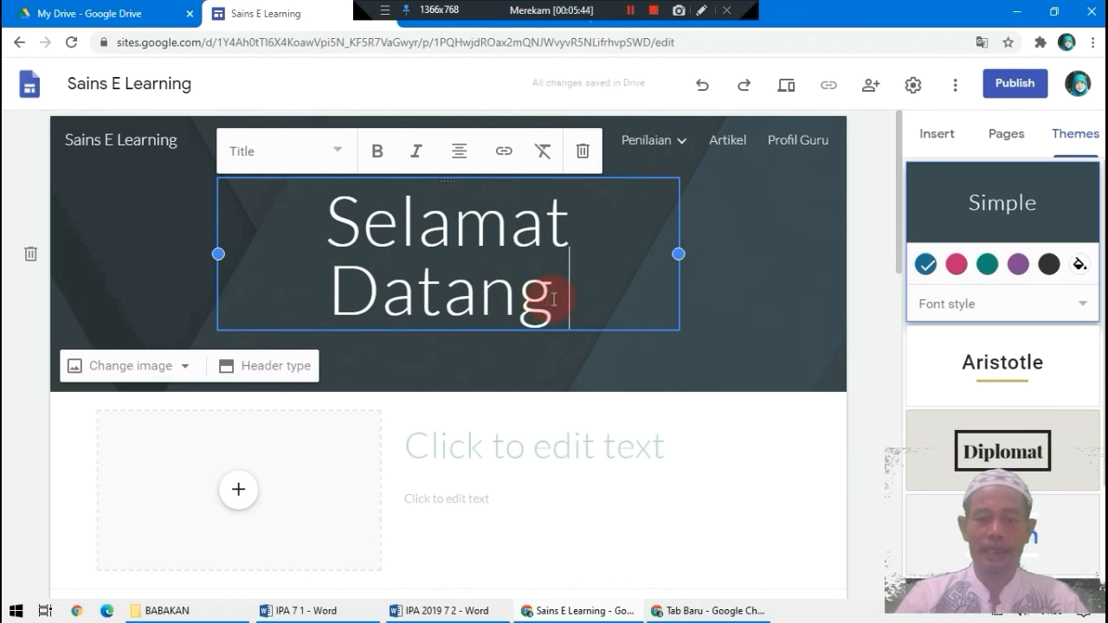
type(" Di")
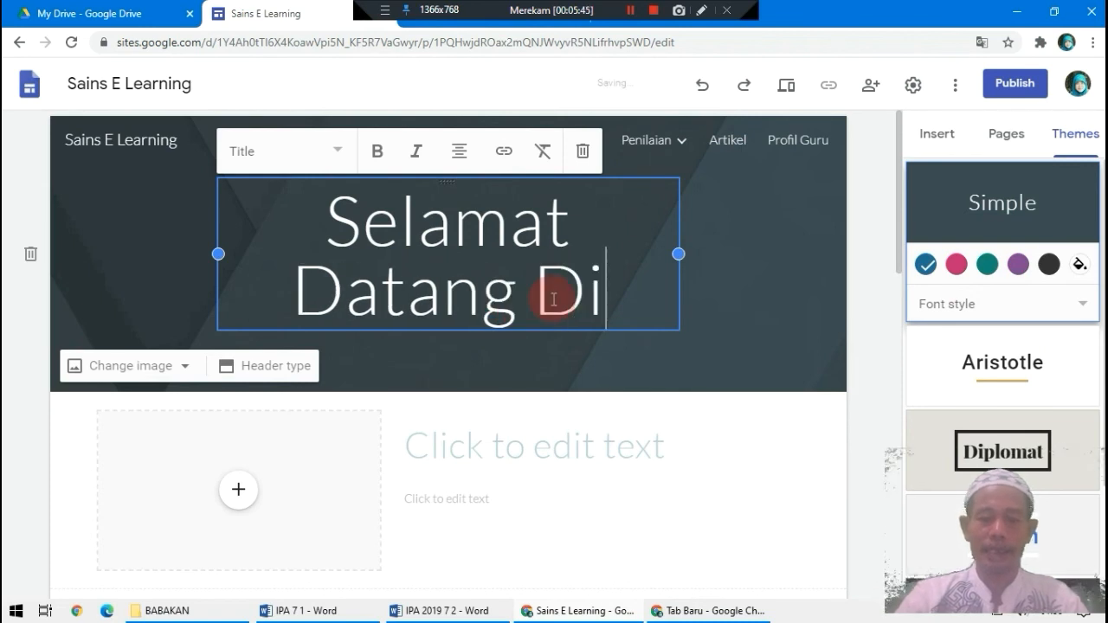
Step: Try the Small and Subheading text styles on the "Selamat Datang Di" header text
triple_click(337, 215)
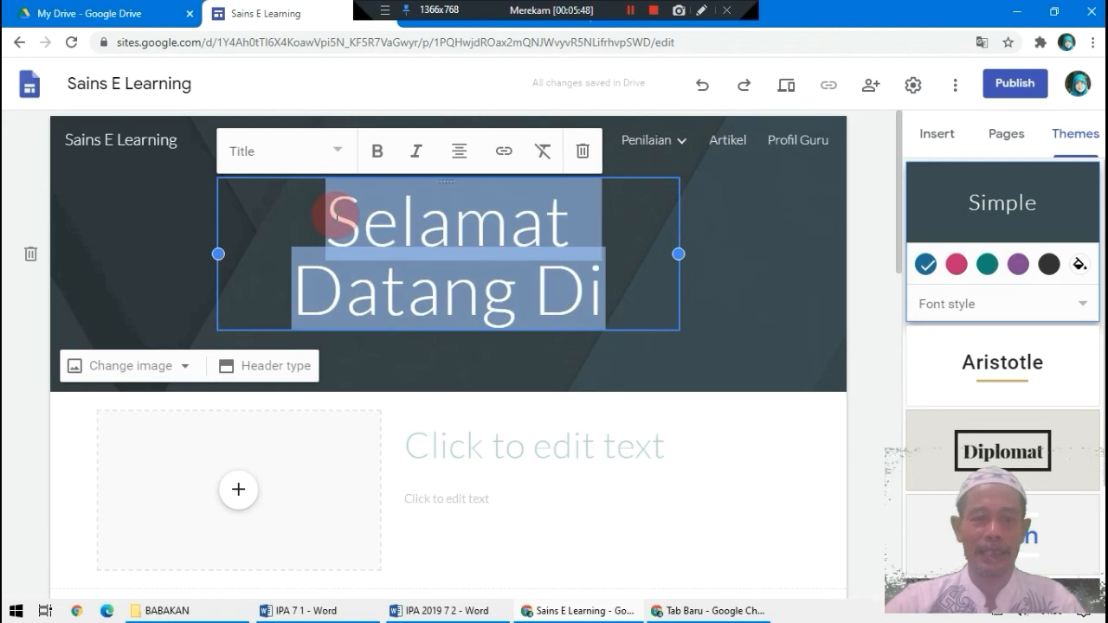
left_click(337, 155)
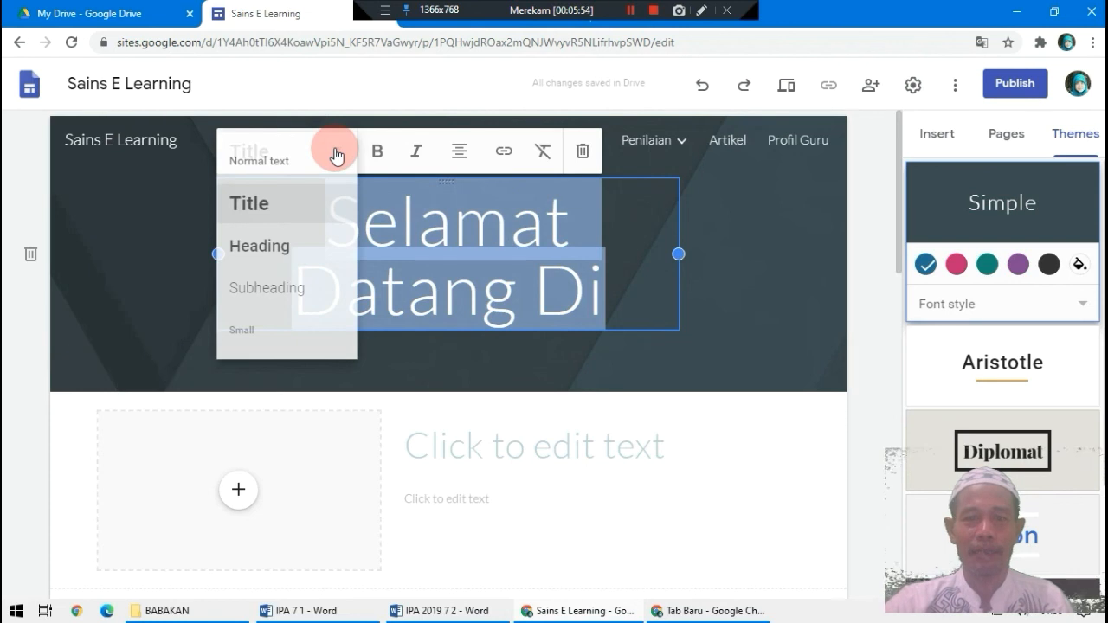
left_click(245, 335)
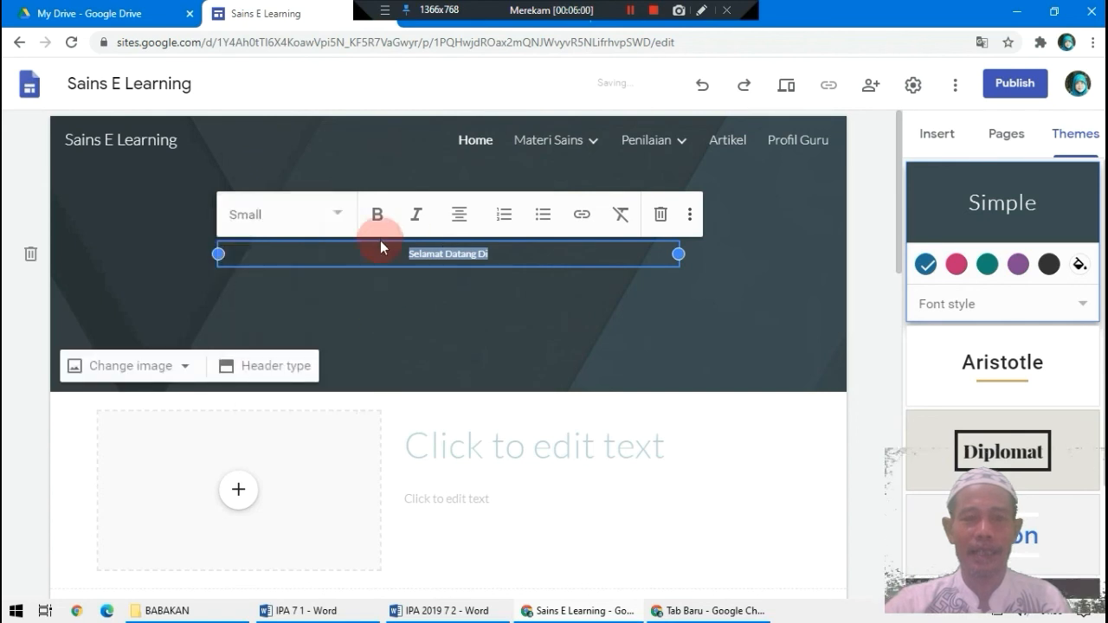
left_click(339, 219)
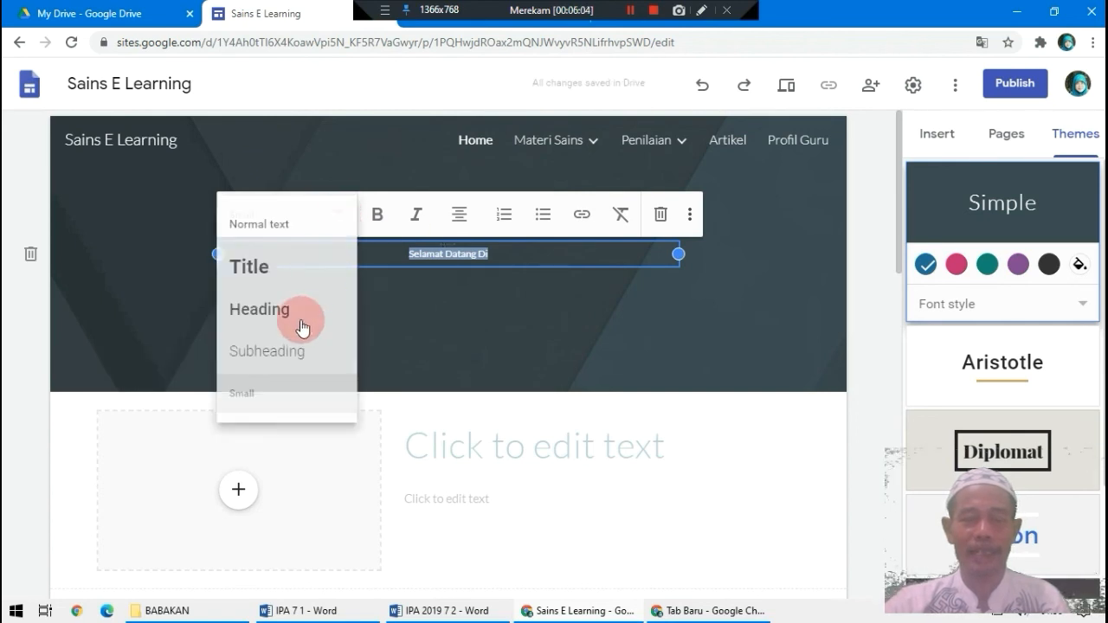
left_click(293, 351)
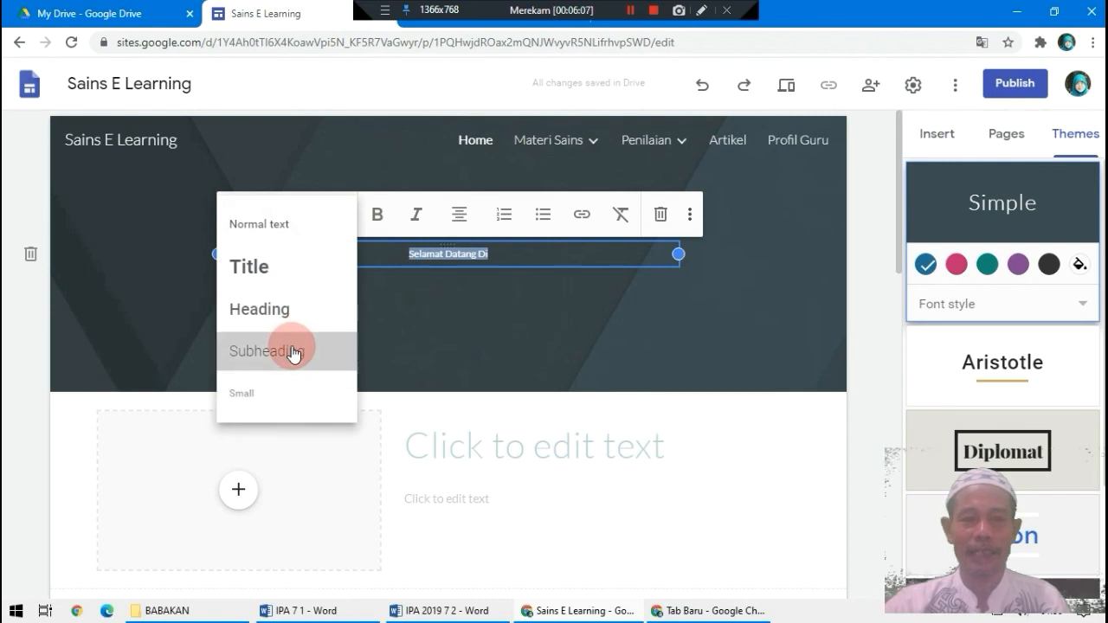
Step: Set the "Selamat Datang Di" header text to the Heading style and deselect it
left_click(333, 215)
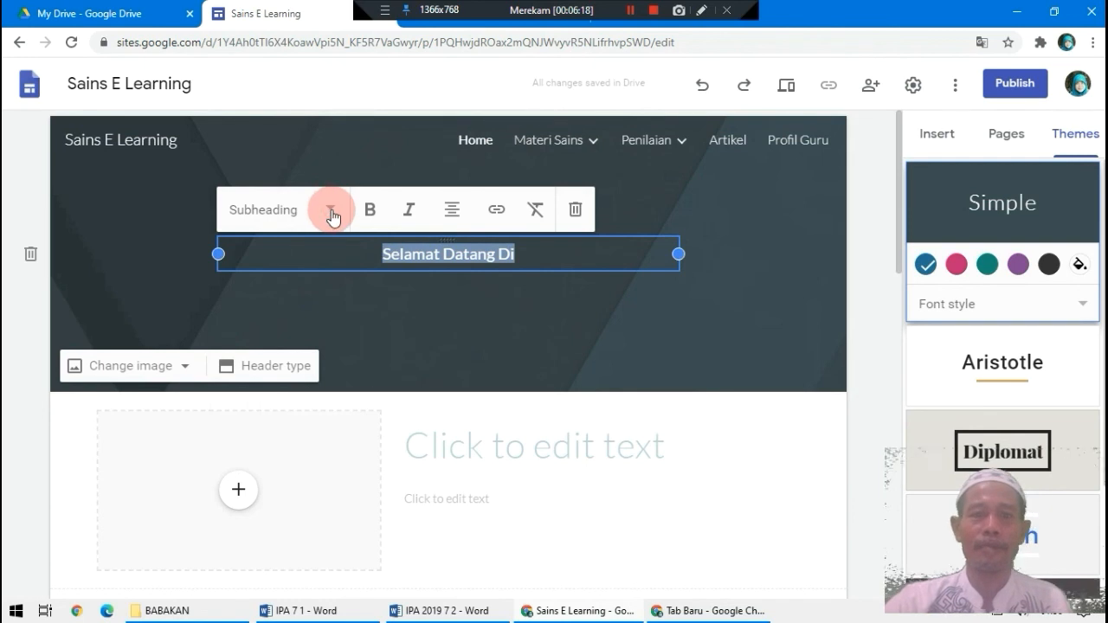
left_click(331, 211)
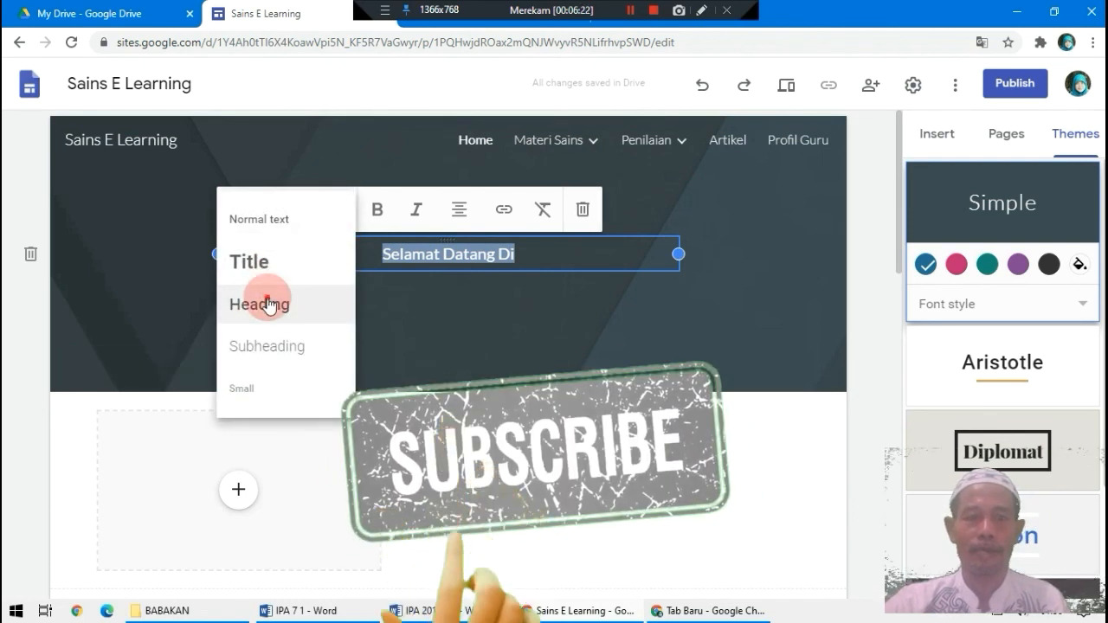
left_click(269, 305)
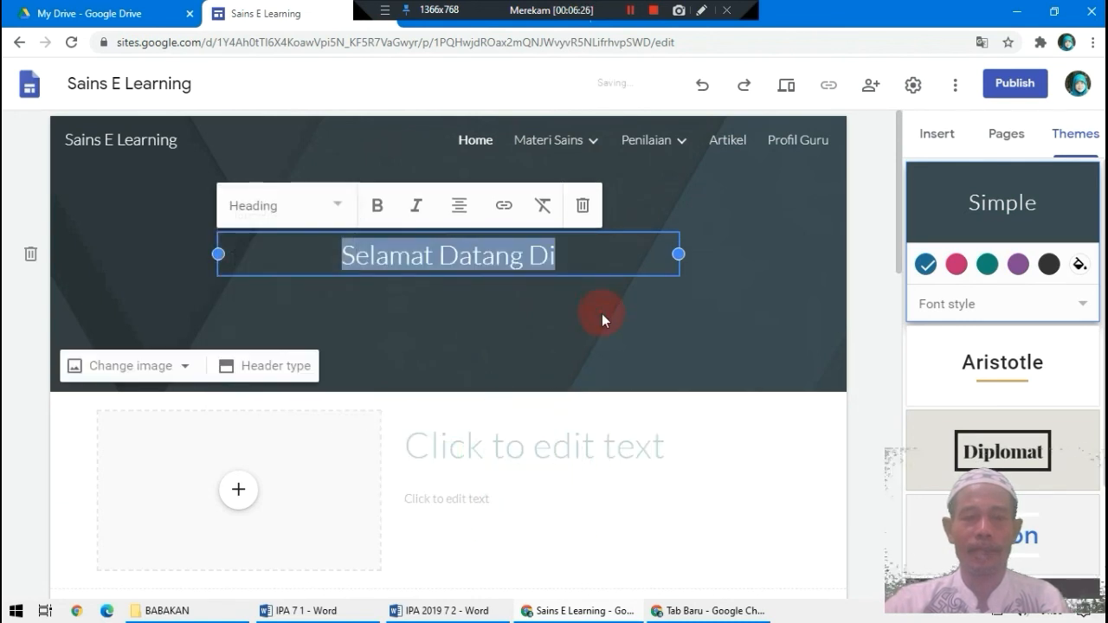
left_click(587, 294)
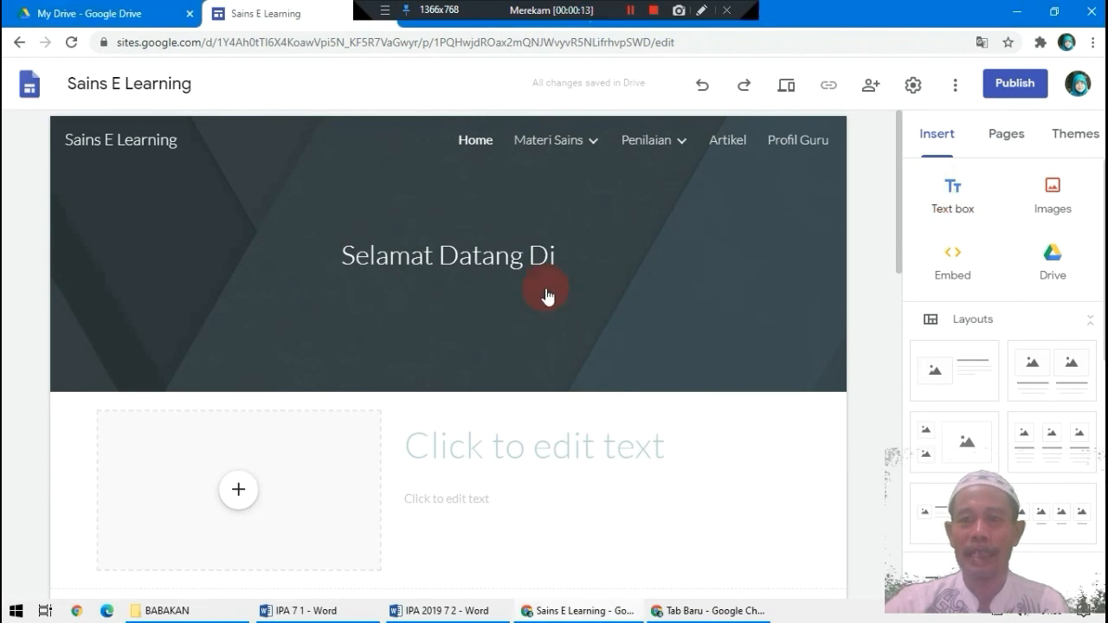
Step: Insert a text box in the Home page header below "Selamat Datang Di"
left_click(355, 315)
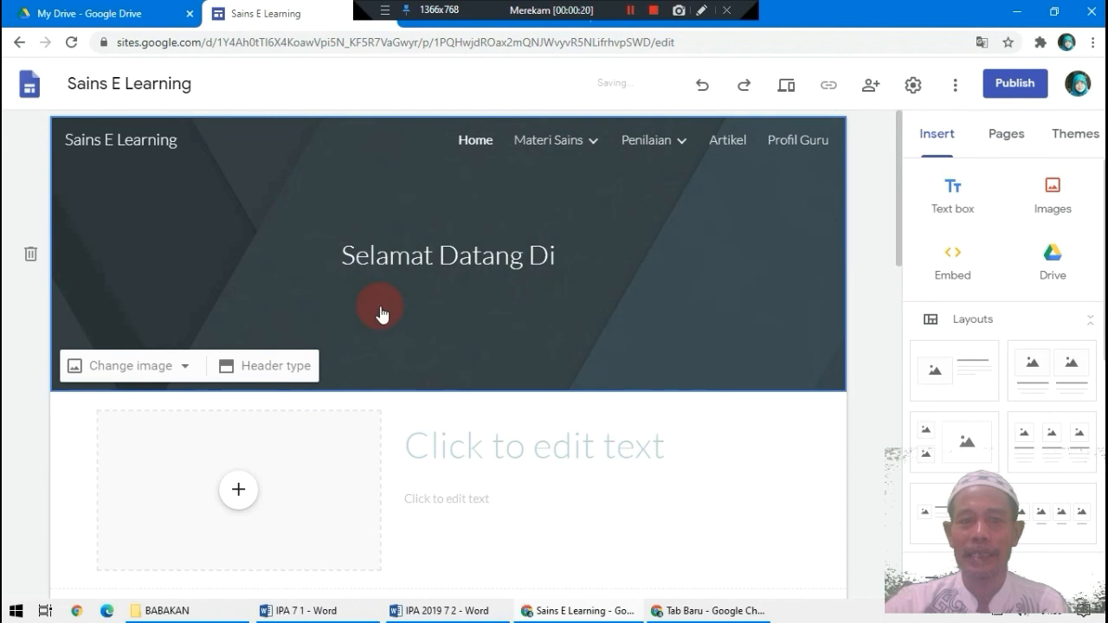
double_click(384, 314)
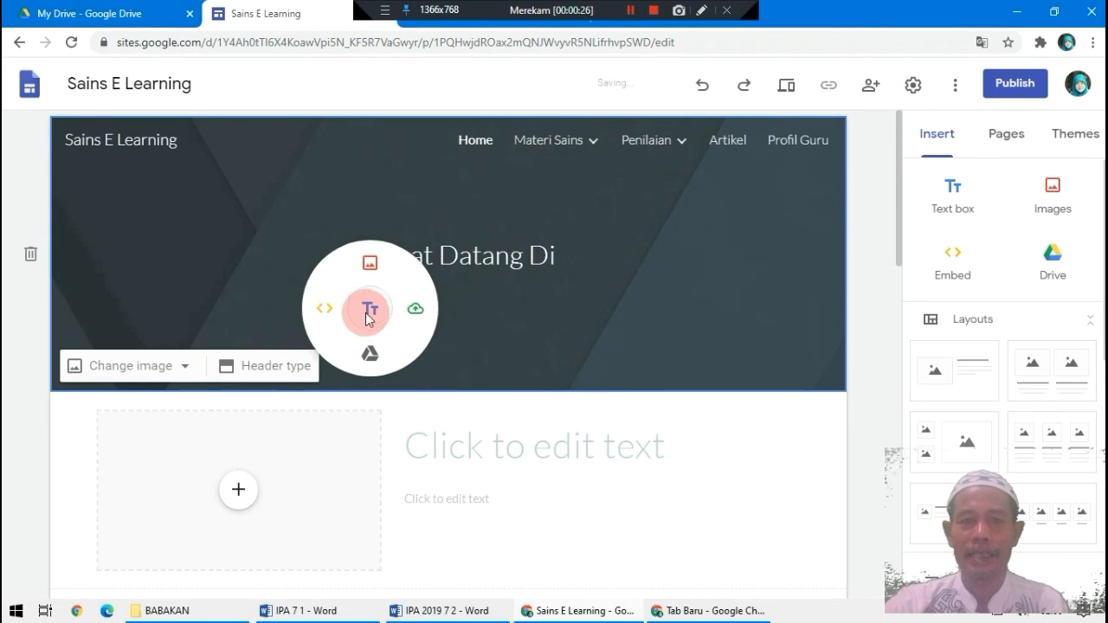
left_click(413, 304)
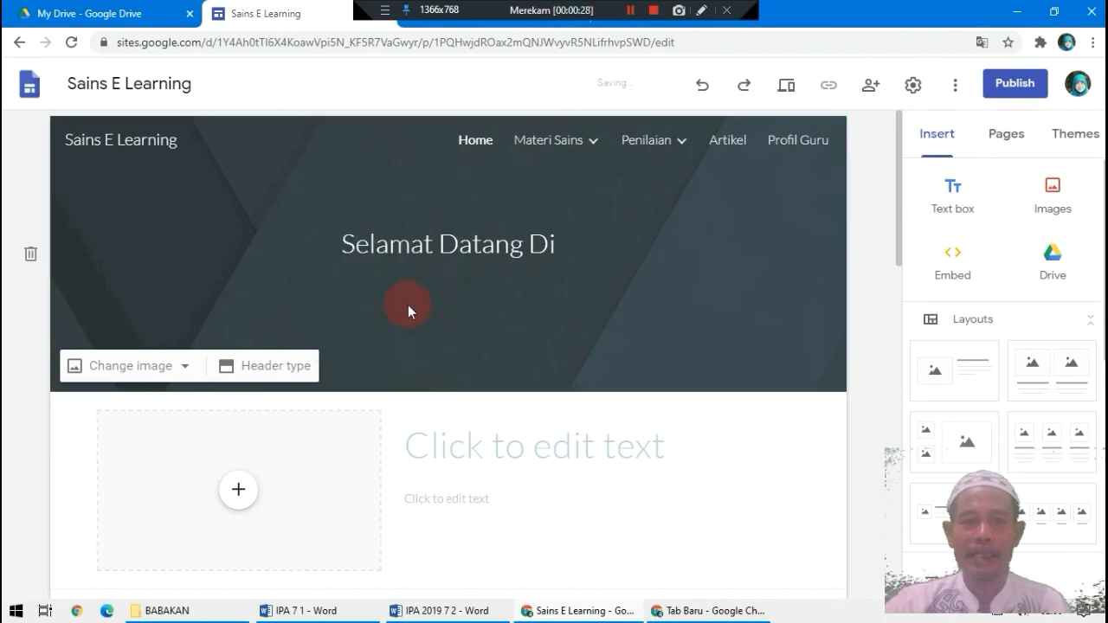
scroll(387, 298, "down", 5)
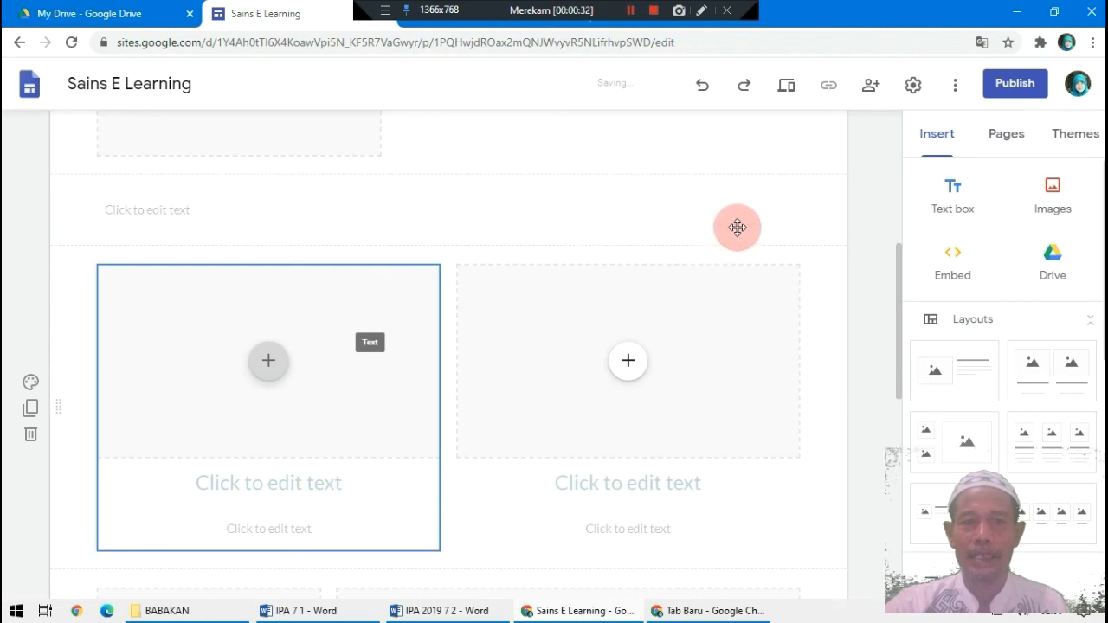
scroll(658, 156, "up", 3)
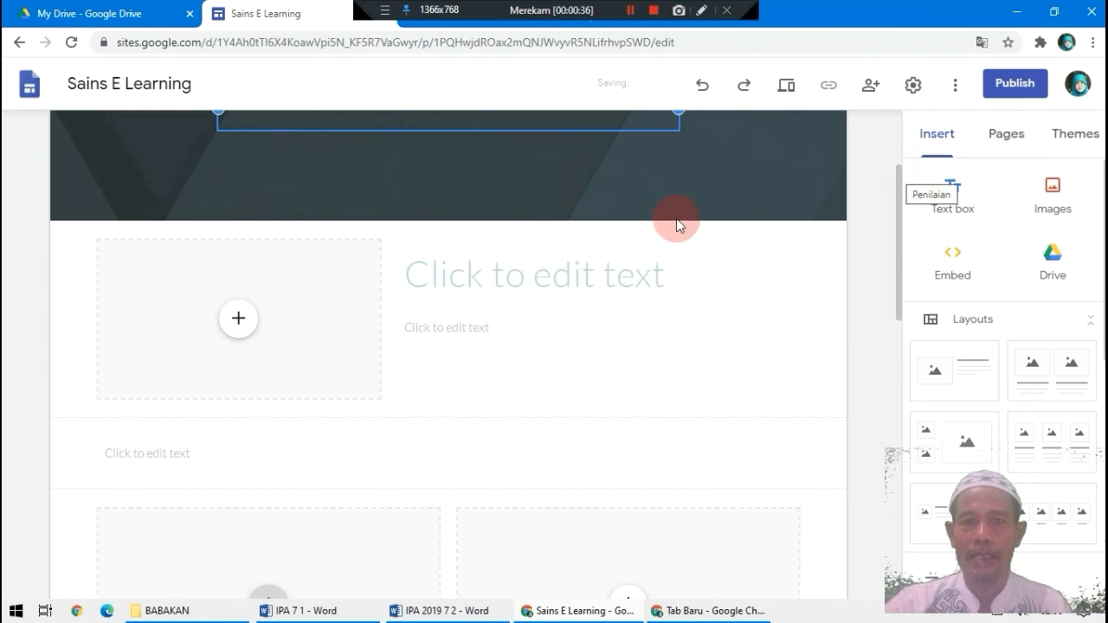
scroll(606, 251, "up", 2)
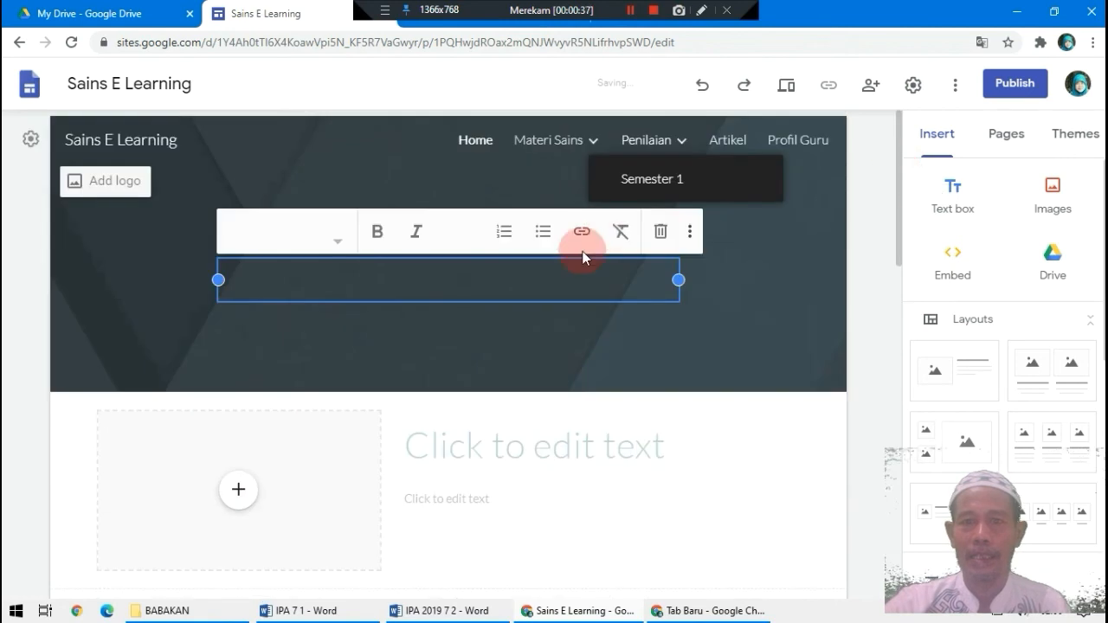
Step: Enter "SAINS E LEARNING" in the empty text box below "Selamat Datang Di" in the Home page header
left_click(539, 278)
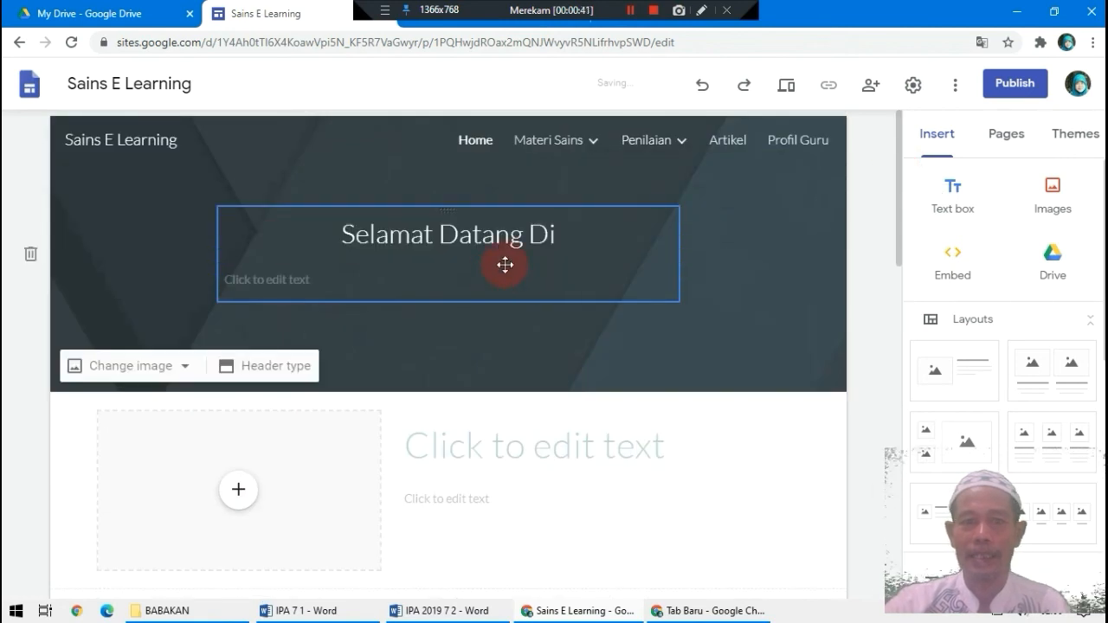
left_click(497, 275)
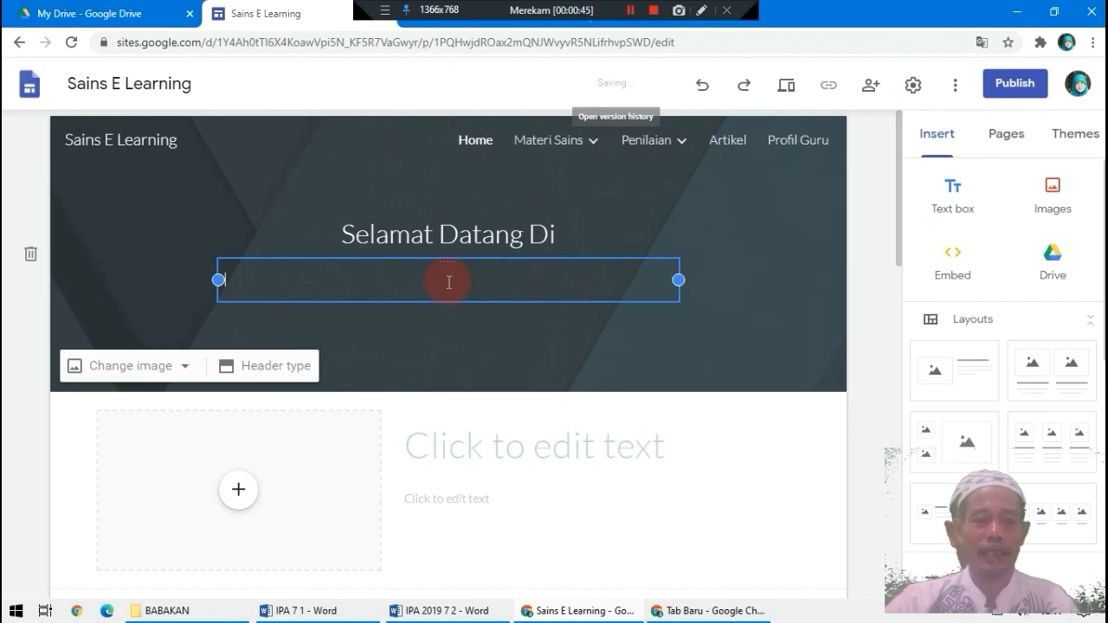
left_click(448, 281)
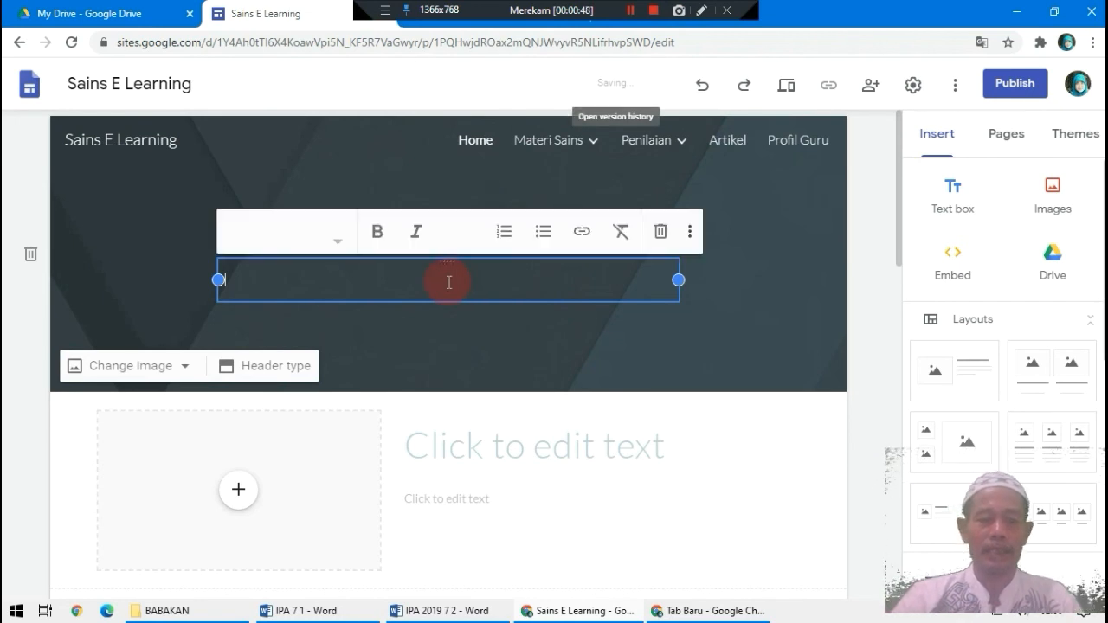
type("SA")
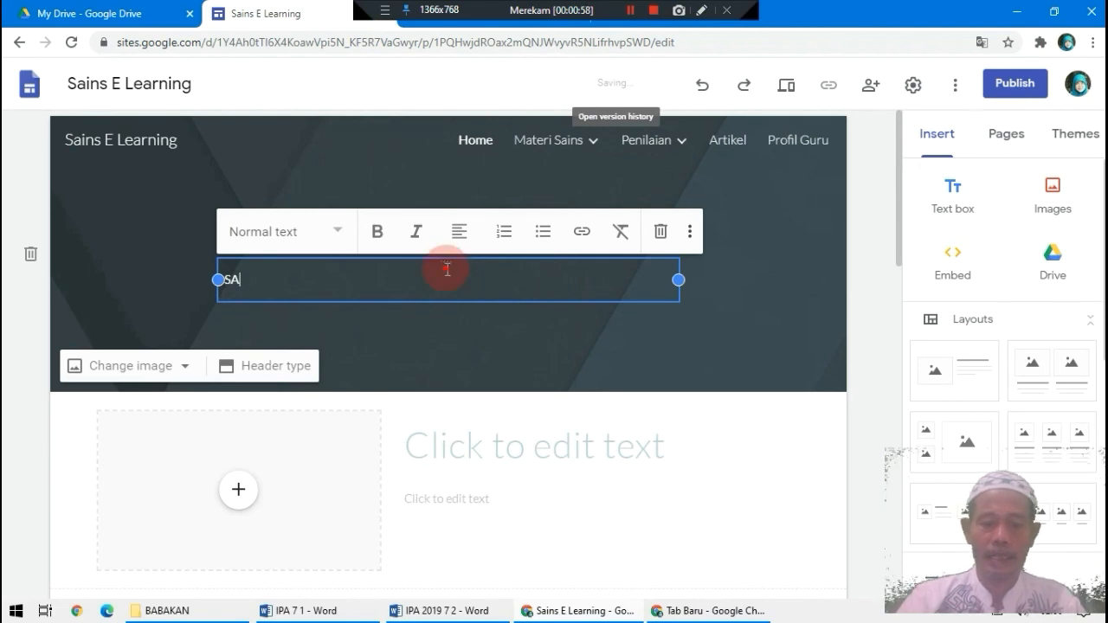
type("INS E LEARNING")
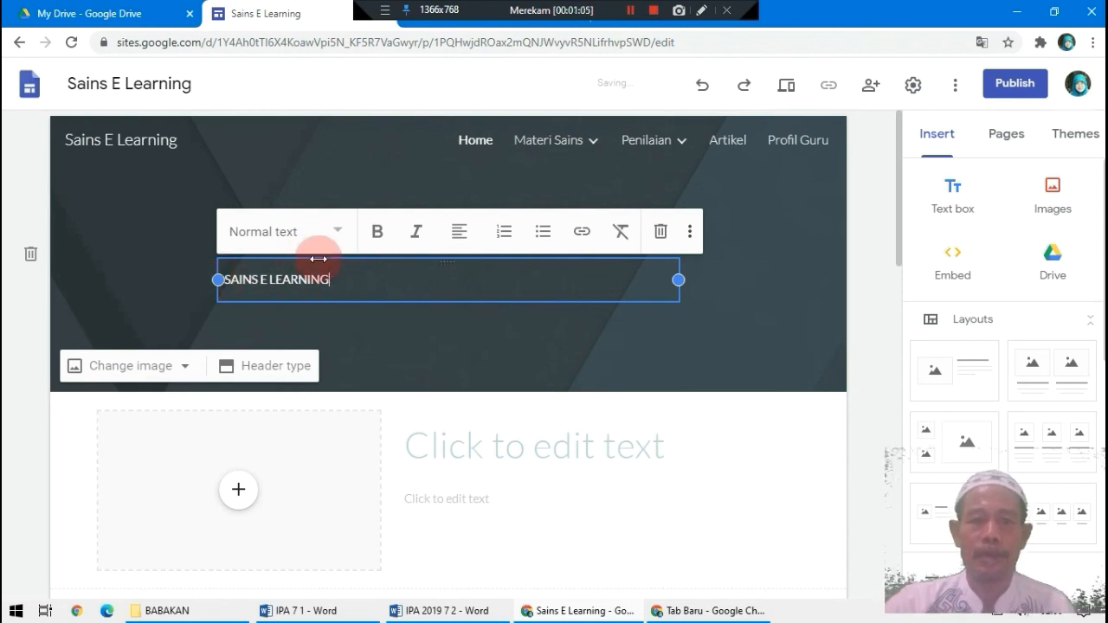
Step: Try the Title style on the "SAINS E LEARNING" header text and try widening its text box
key("ctrl+a")
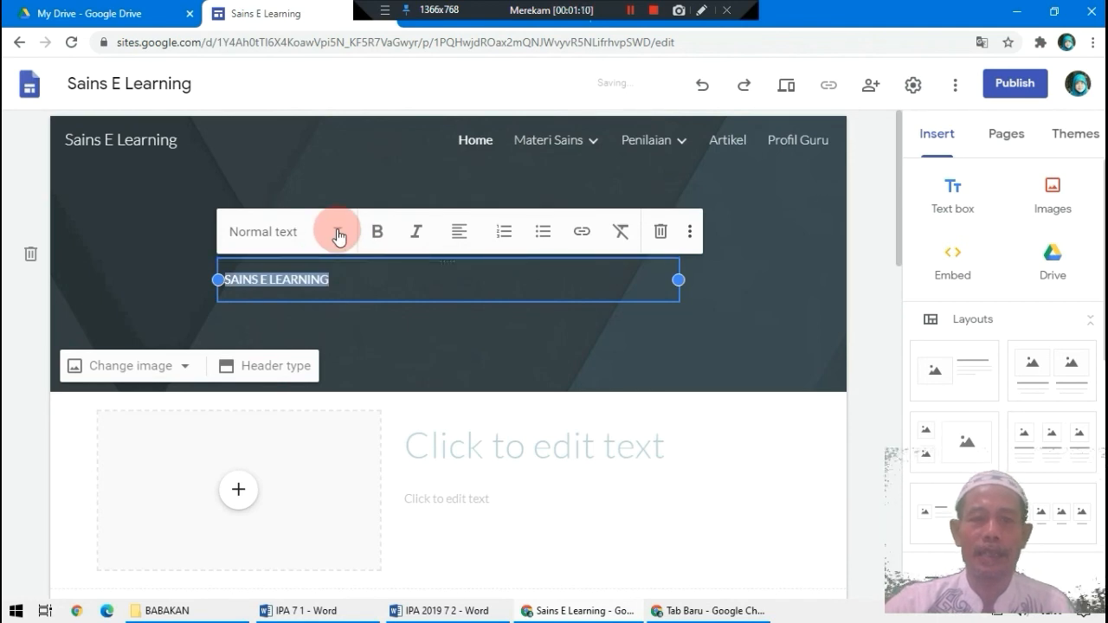
left_click(294, 231)
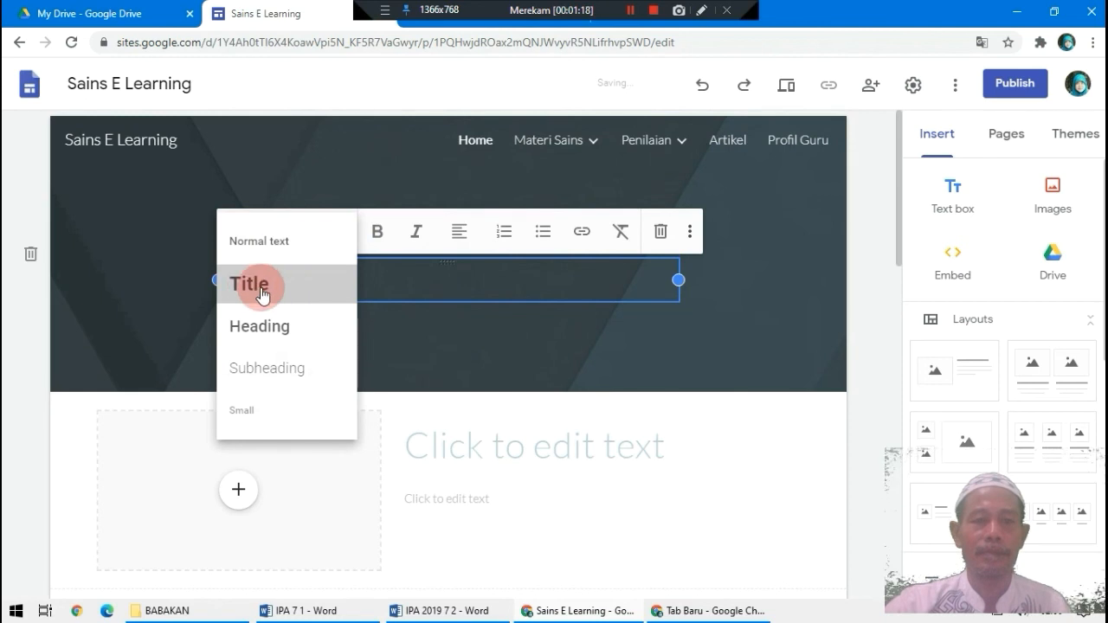
left_click(260, 289)
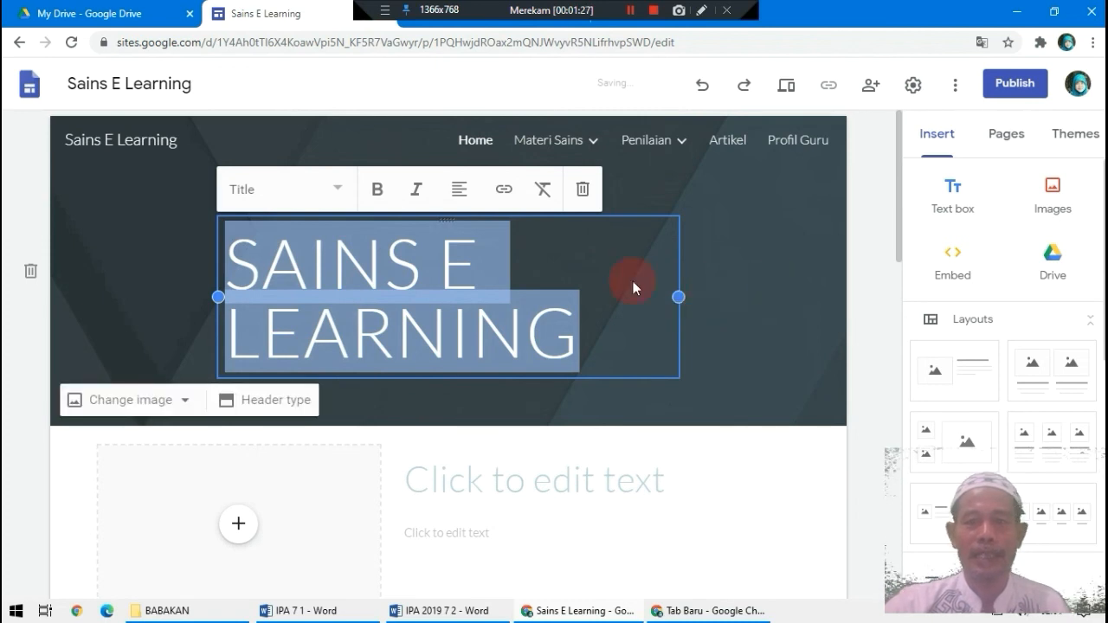
left_click_drag(633, 281, 627, 280)
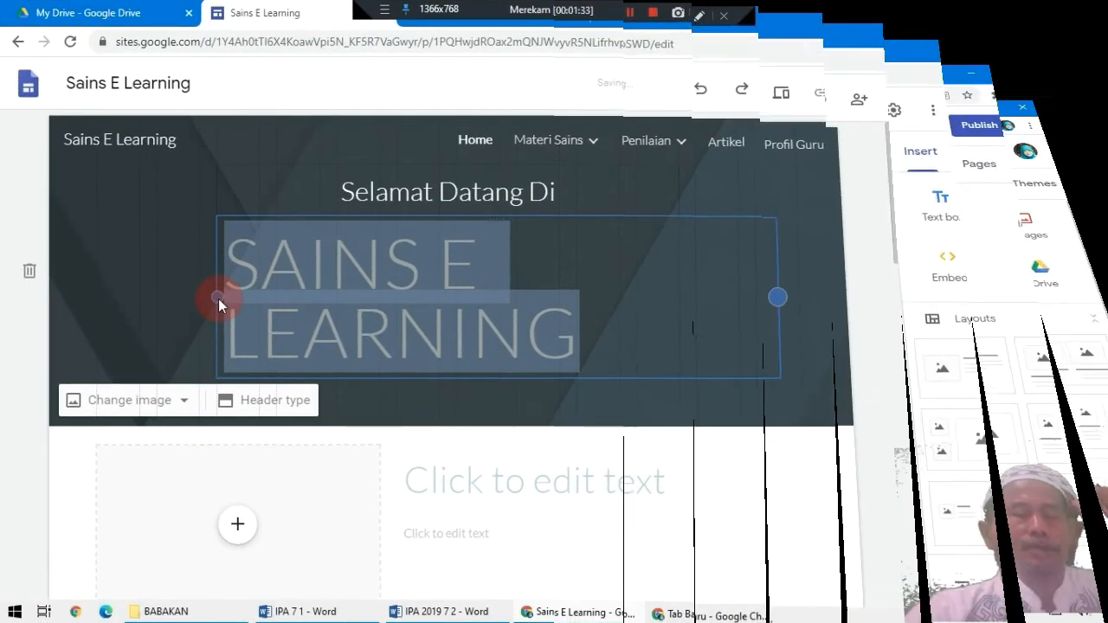
left_click_drag(218, 299, 218, 298)
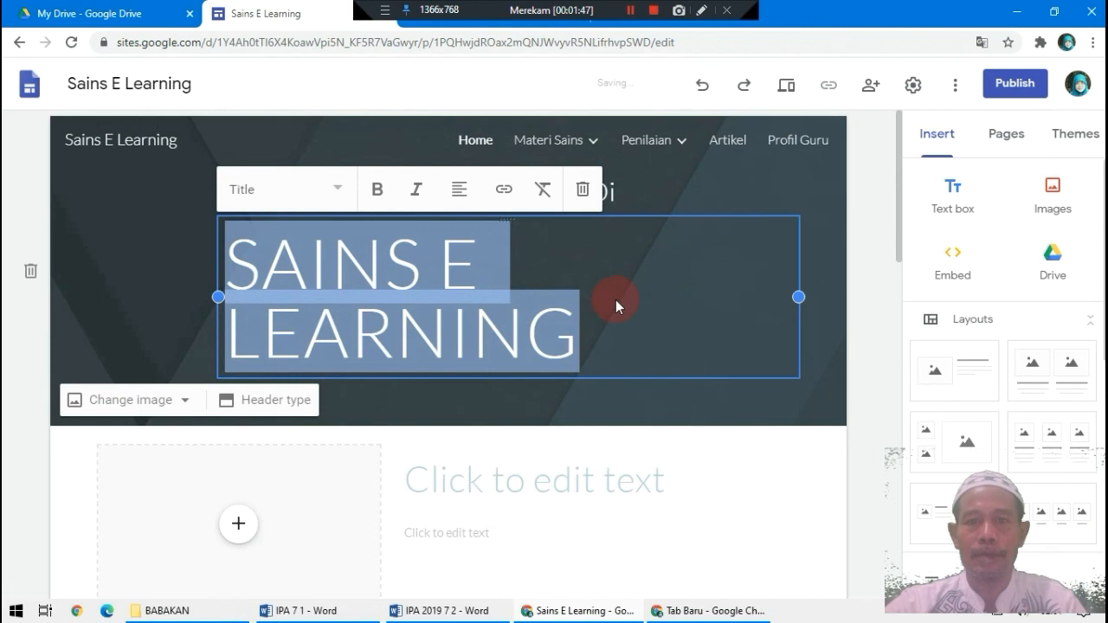
key("Escape")
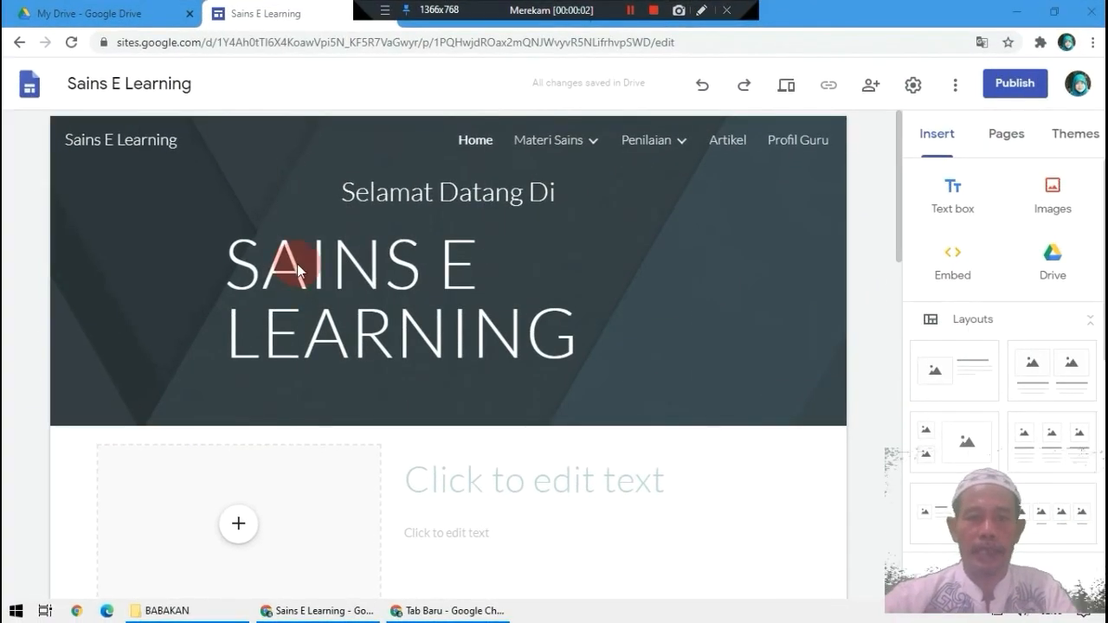
Step: Set the whole "SAINS E LEARNING" header text to the Heading style
left_click(297, 271)
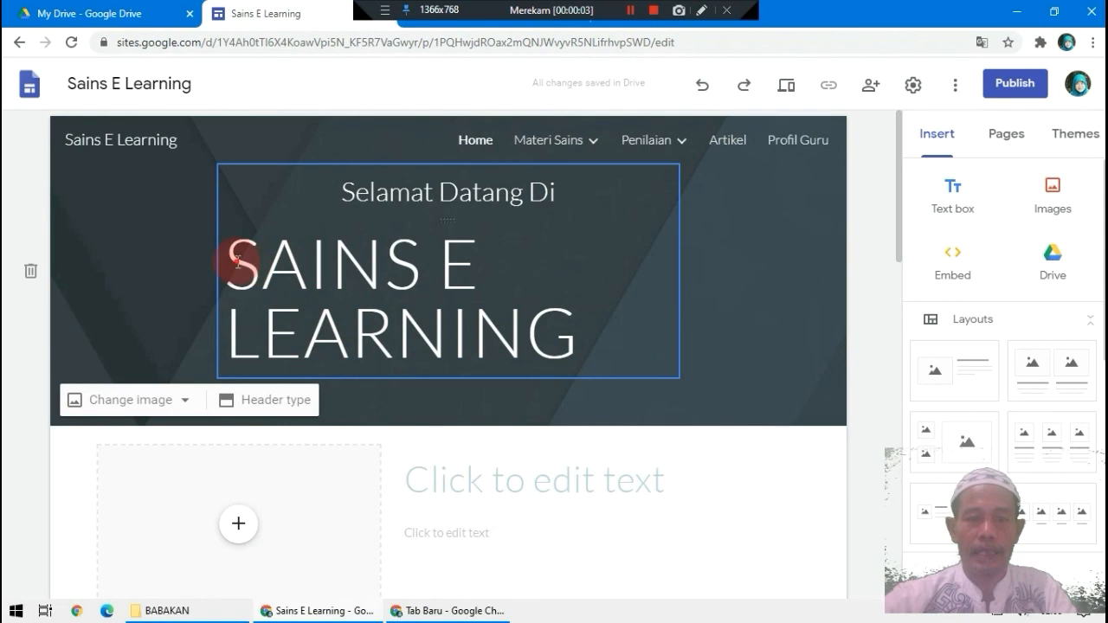
left_click_drag(458, 304, 589, 333)
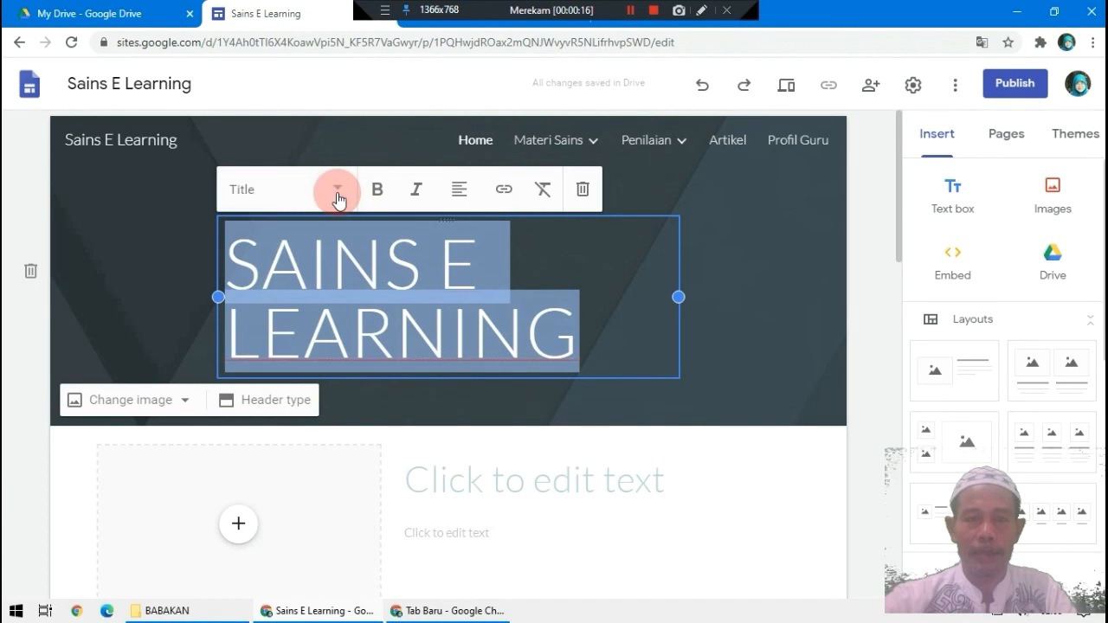
left_click(337, 198)
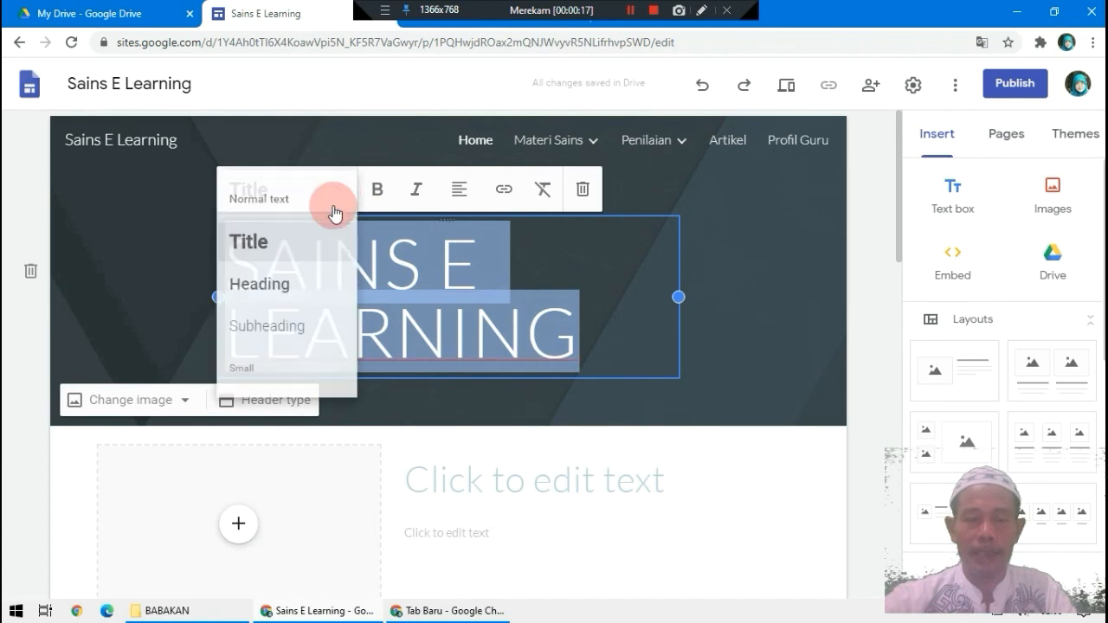
left_click(276, 289)
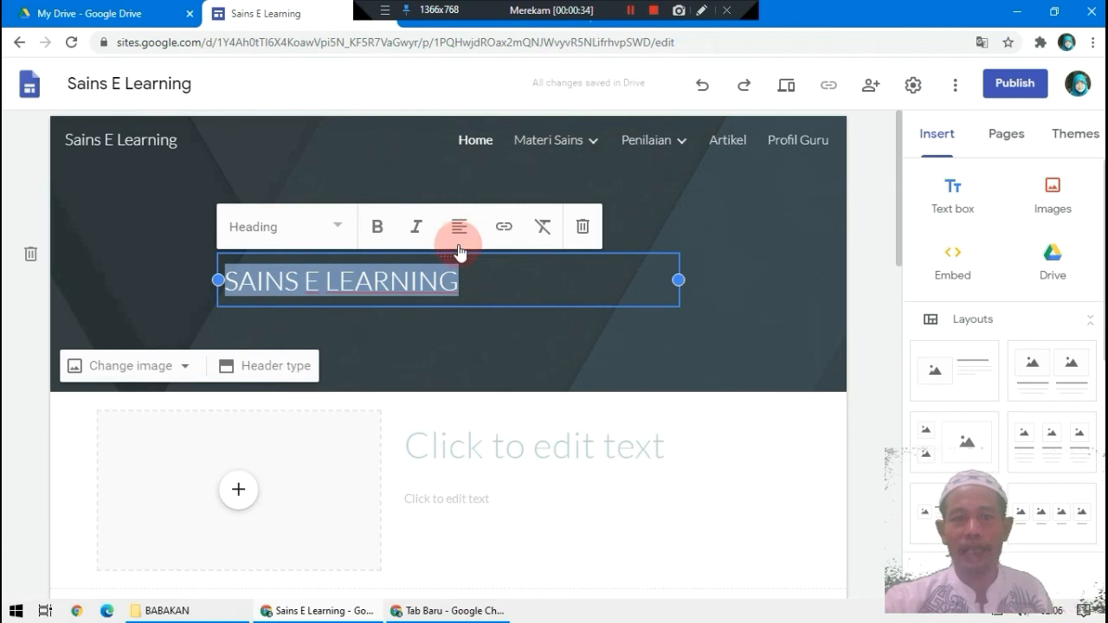
Step: Center the "SAINS E LEARNING" heading within its text box and deselect it
left_click(459, 227)
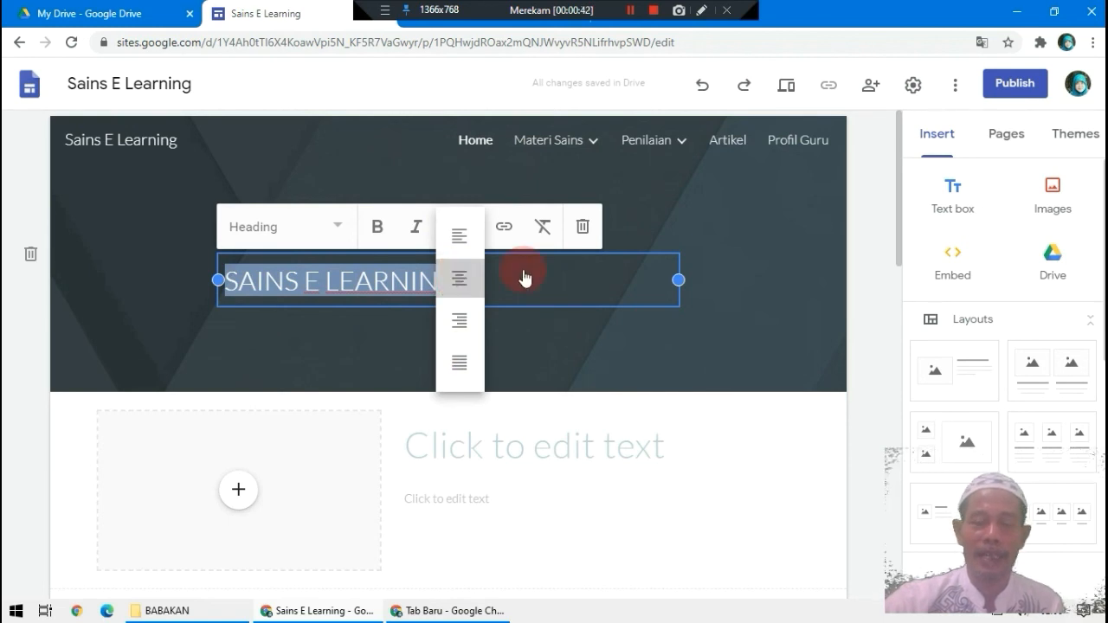
left_click(460, 279)
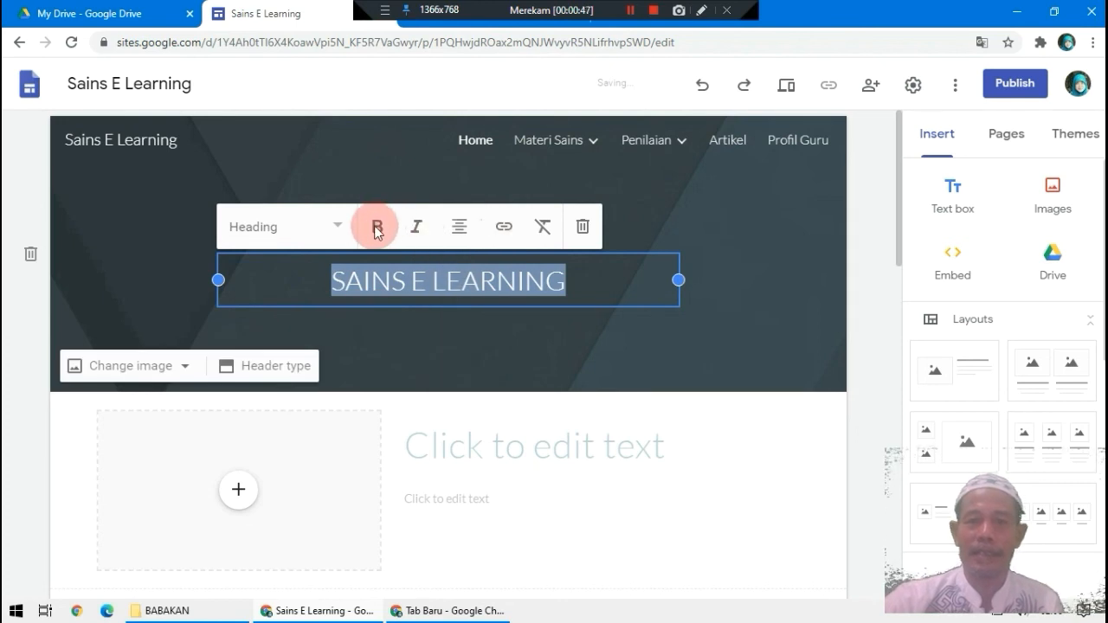
left_click(731, 271)
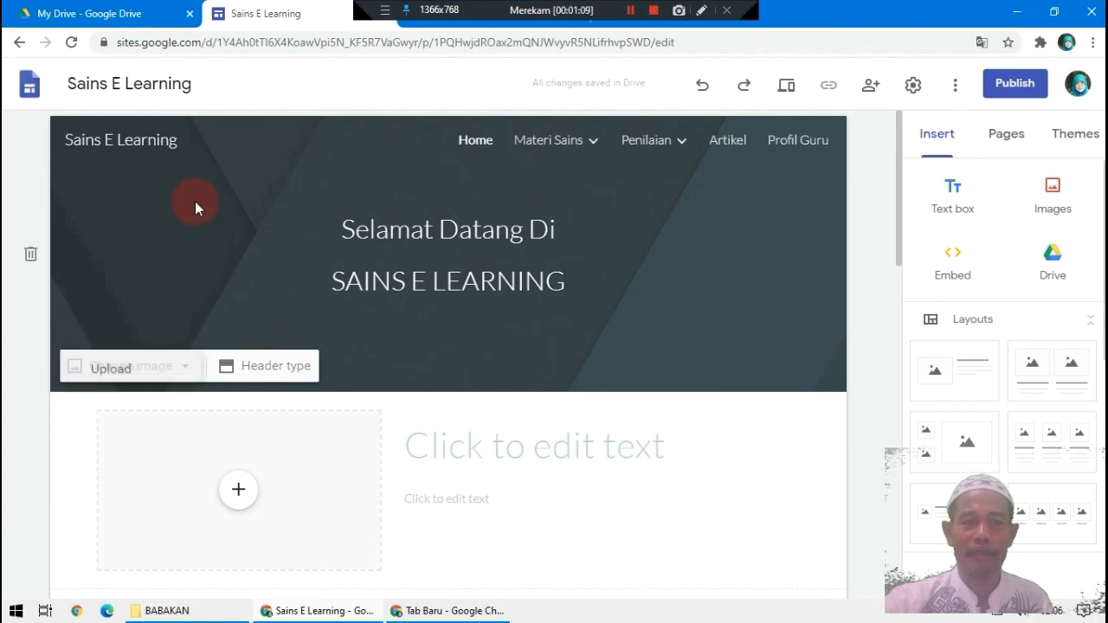
Step: Start uploading a new background image for the Home page header
left_click(166, 364)
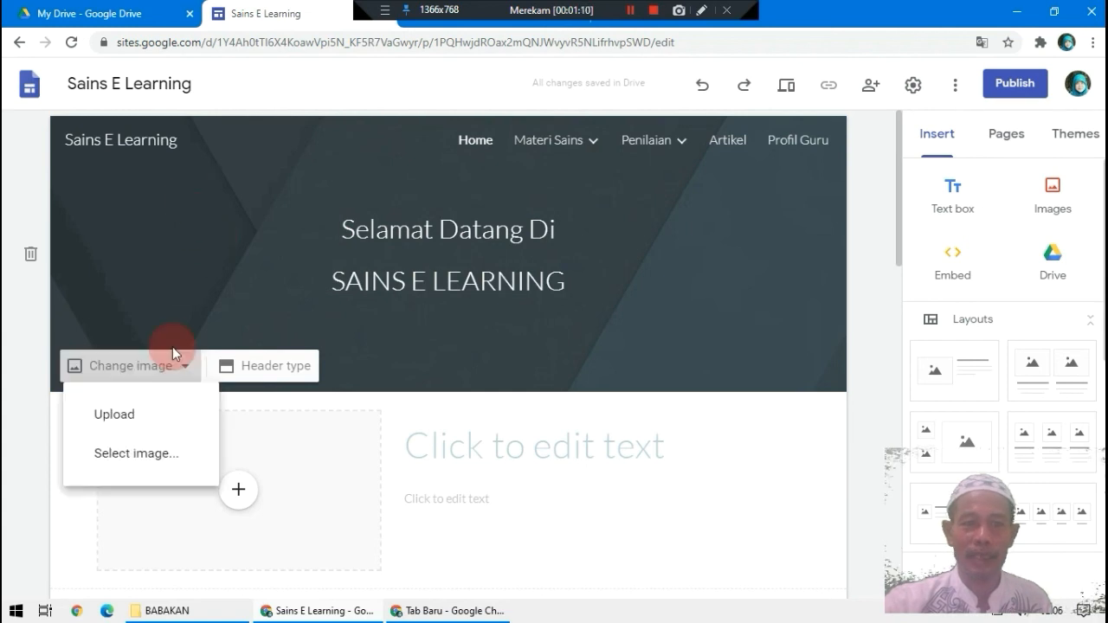
left_click(118, 423)
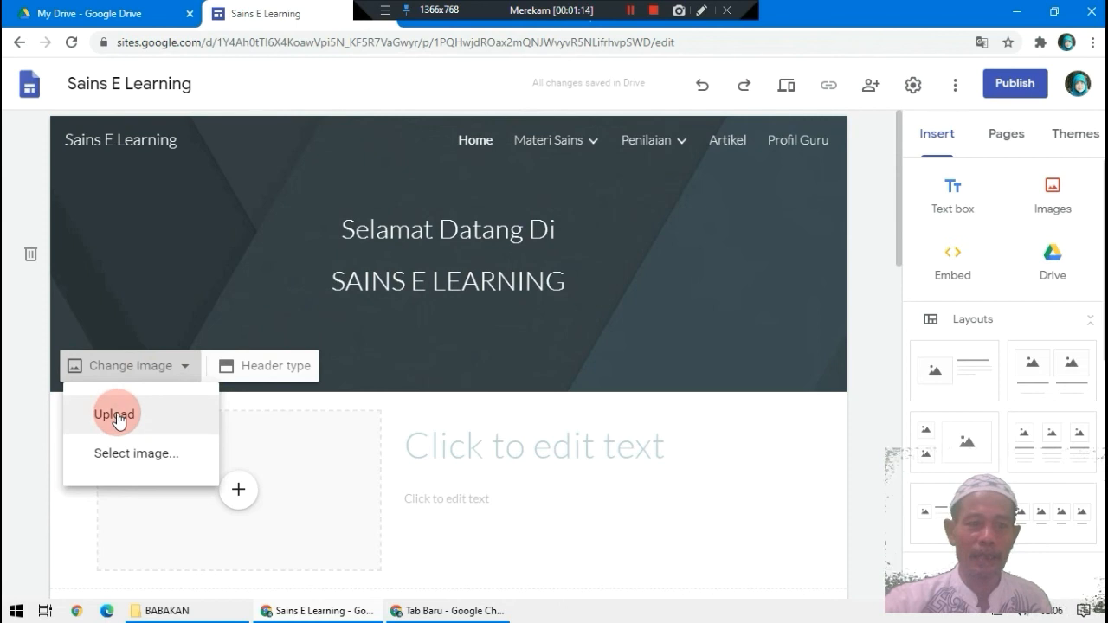